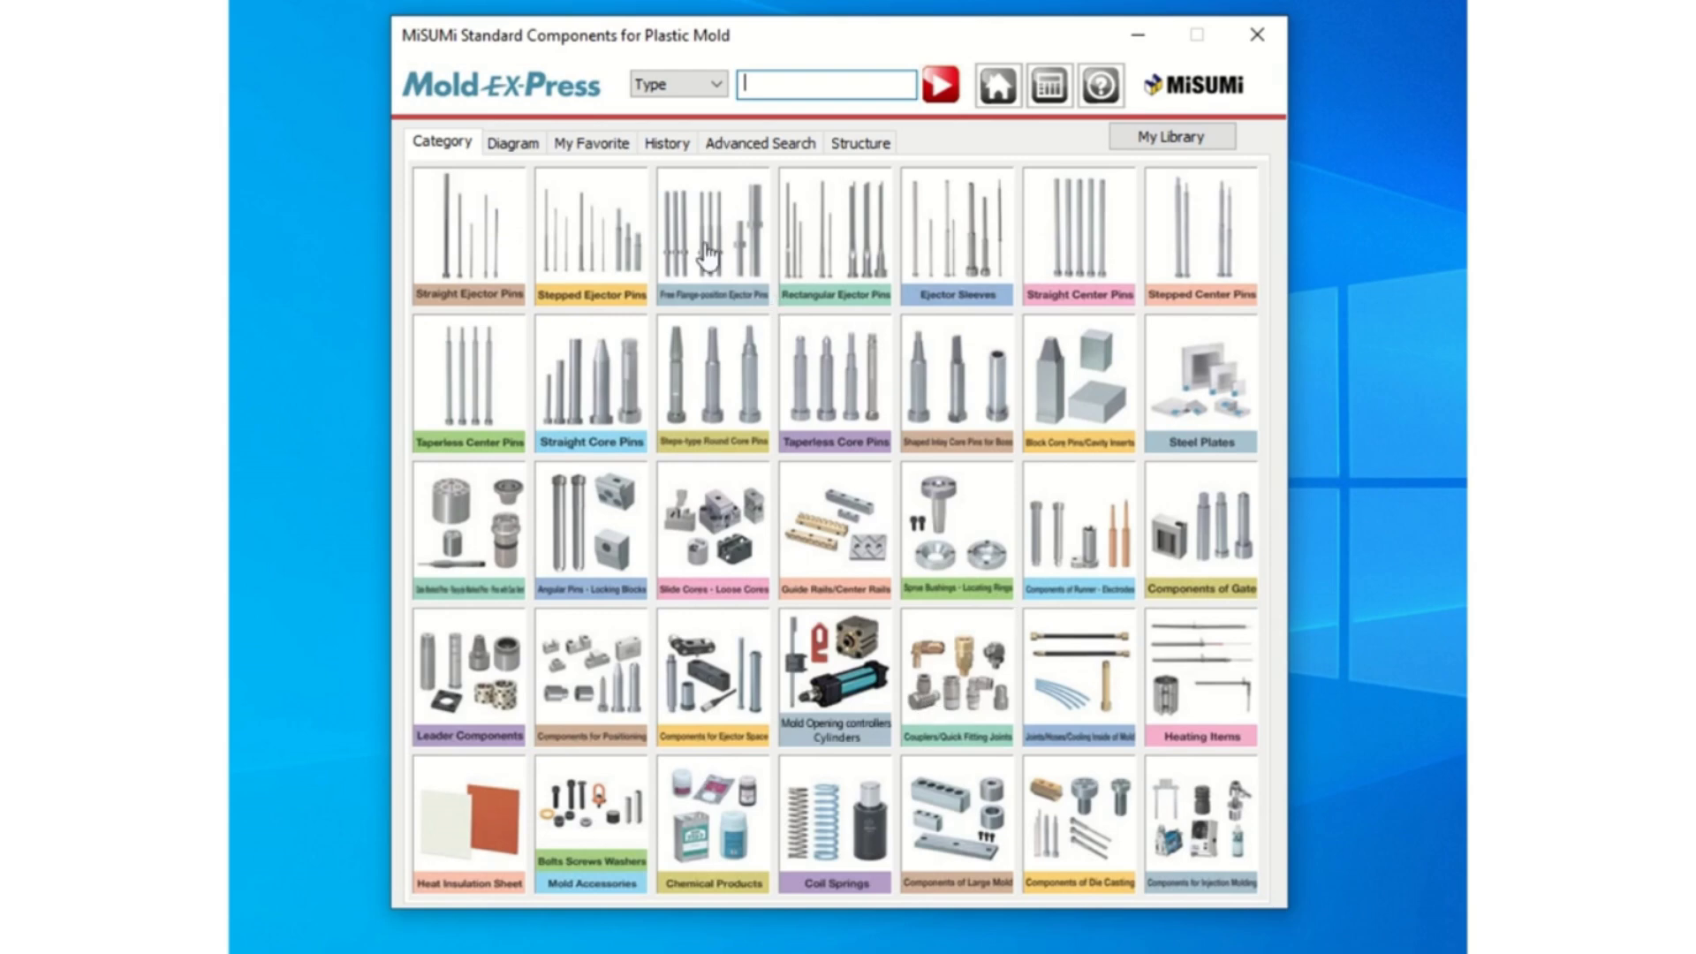
- View the component diagram of Two-plate Mold I and return to the category overview
{"action": "left_click", "coordinate": [513, 147]}
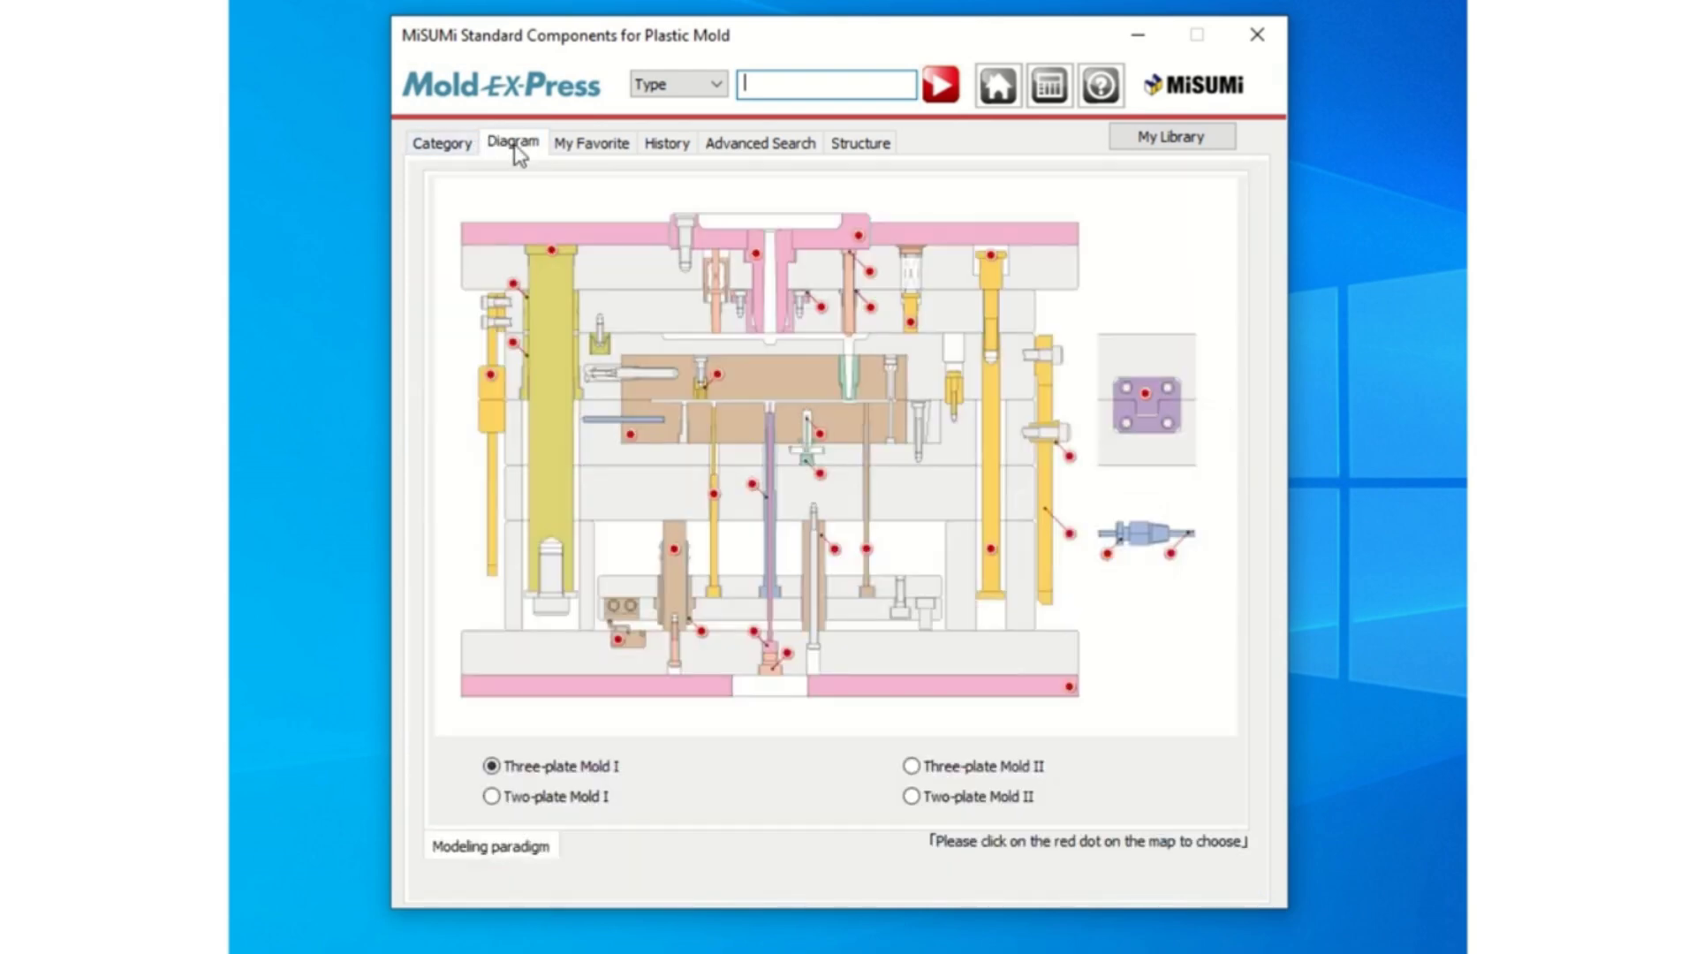
{"action": "left_click", "coordinate": [492, 796]}
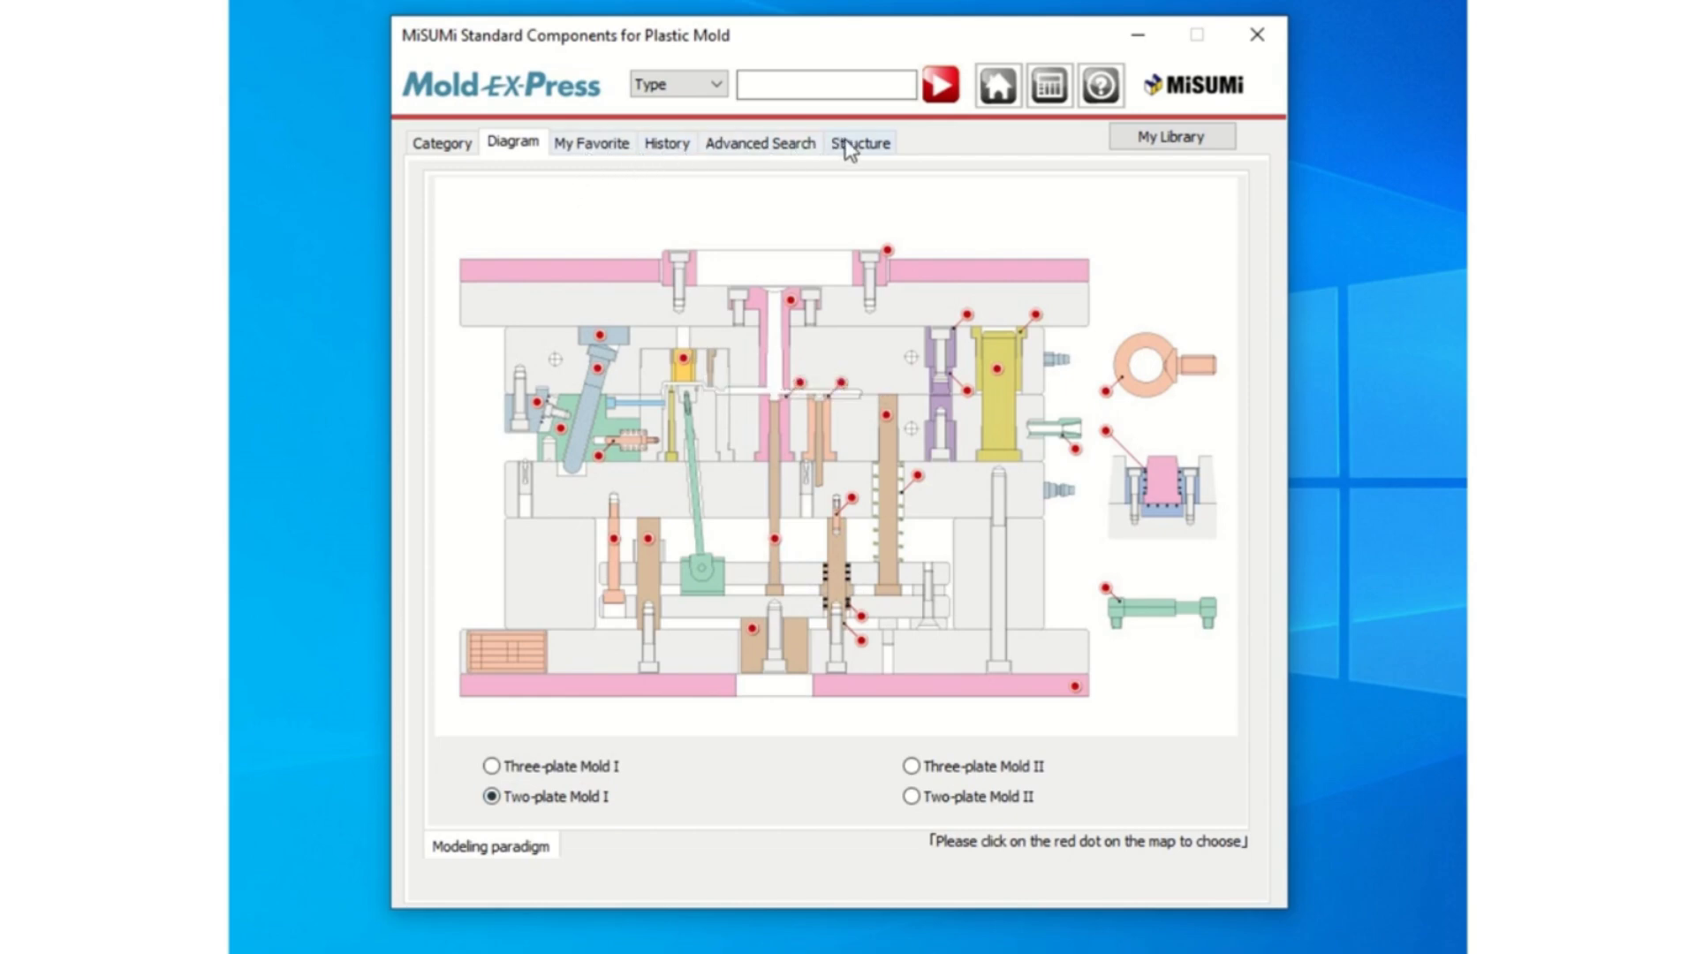
{"action": "left_click", "coordinate": [454, 150]}
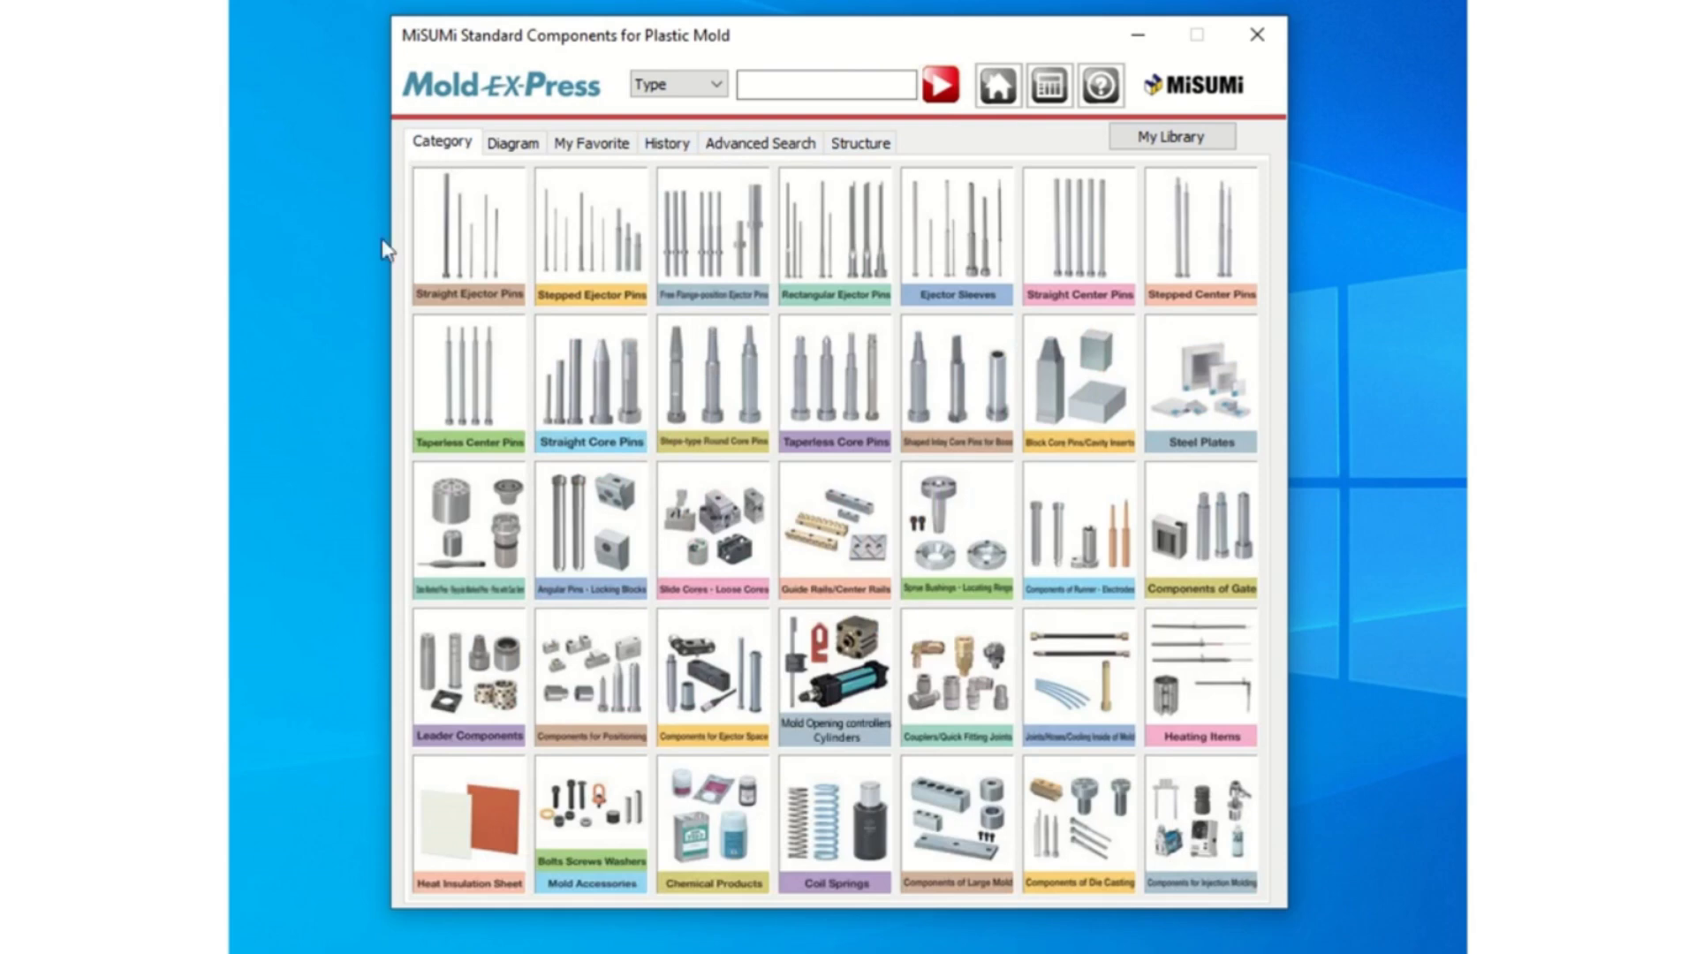
- Open the Straight Ejector Pins category, browse its product list and open its guide
{"action": "left_click", "coordinate": [454, 251]}
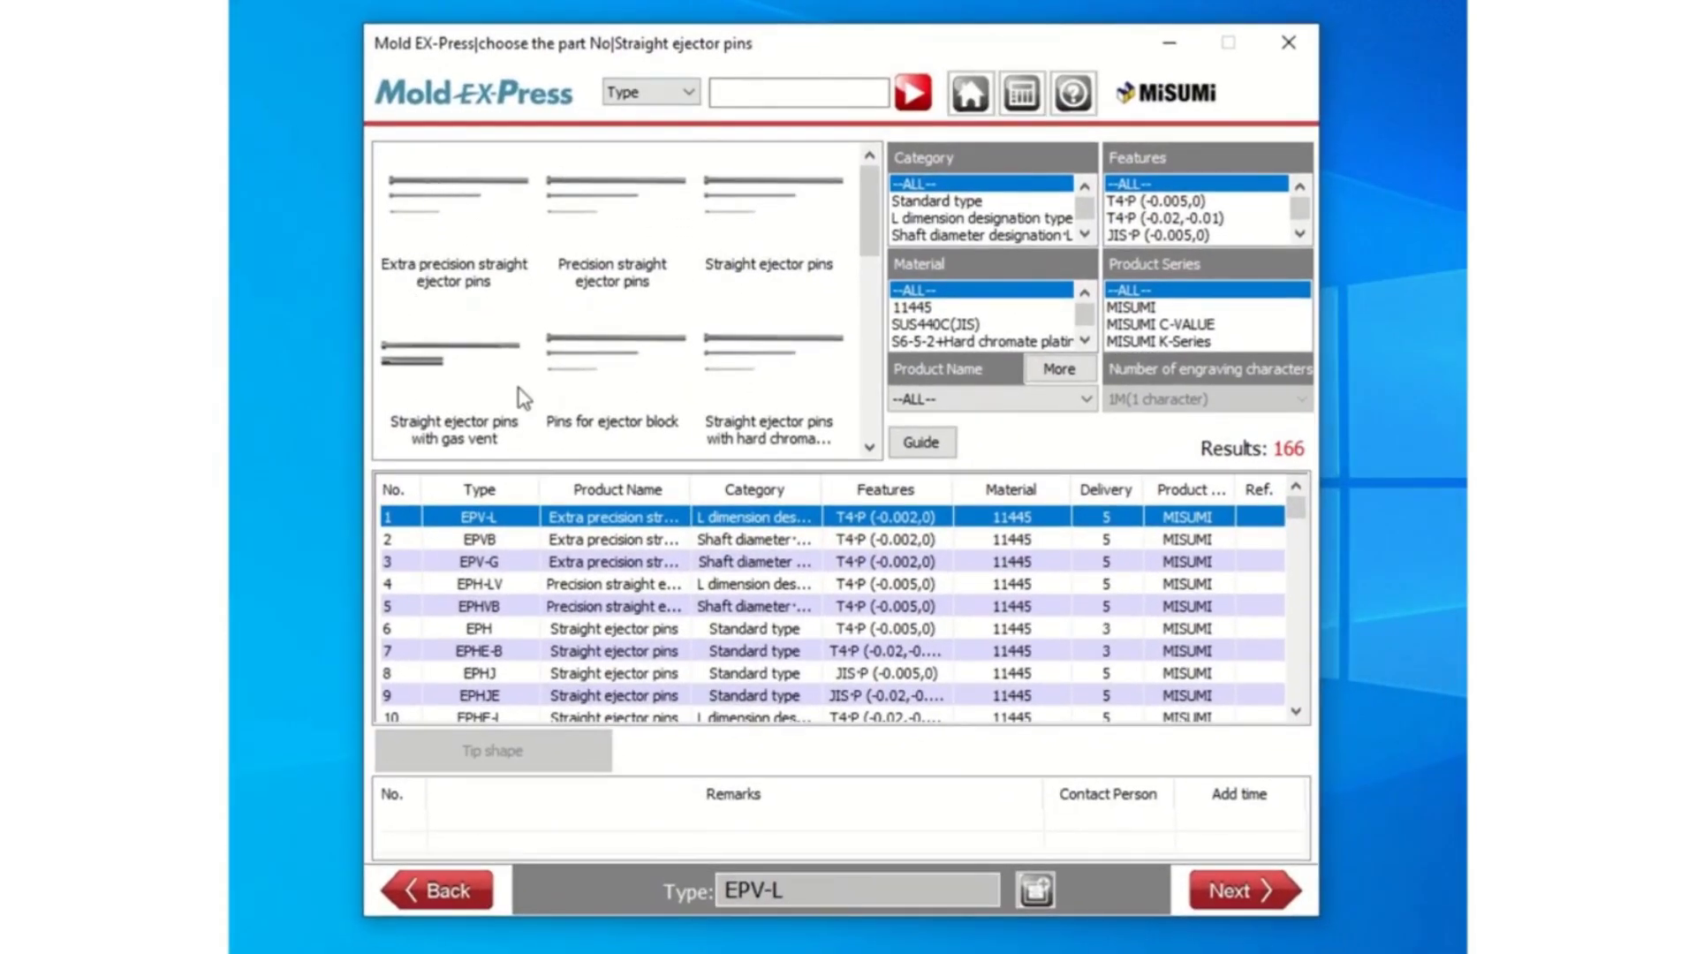
{"action": "mouse_move", "coordinate": [868, 228]}
{"action": "left_mouse_down"}
{"action": "mouse_move", "coordinate": [870, 402]}
{"action": "mouse_move", "coordinate": [855, 228]}
{"action": "left_mouse_up"}
{"action": "left_click", "coordinate": [938, 452]}
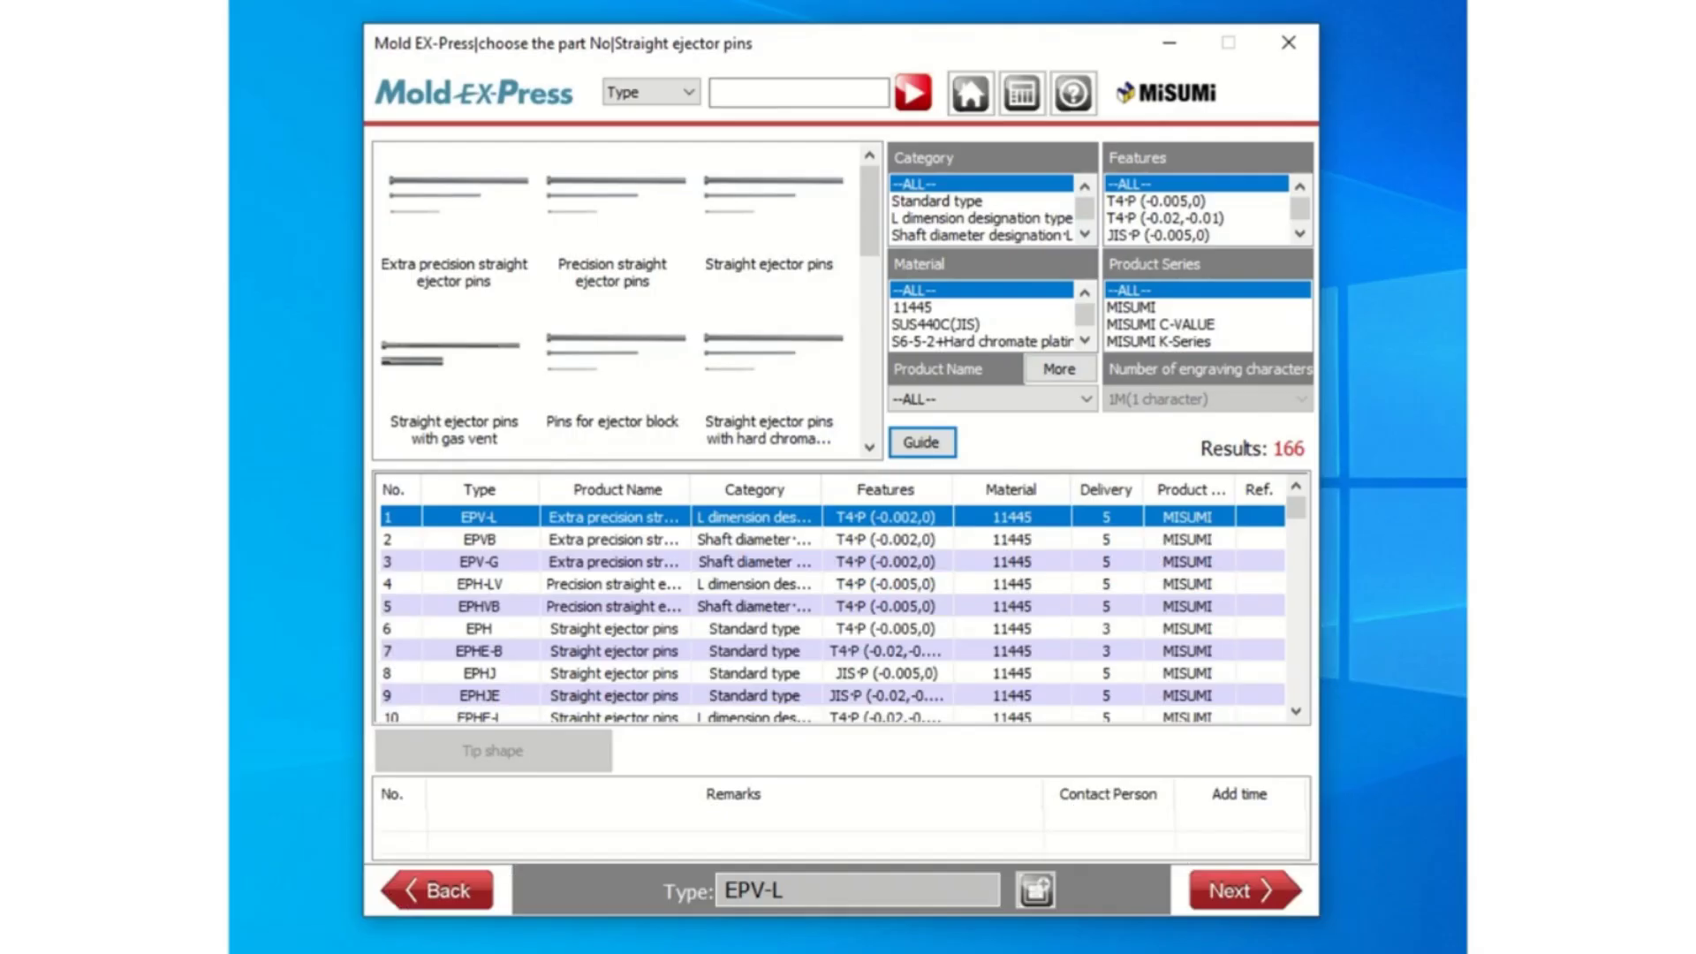
- Search by type for D-EPN and widen the Part Name column to show the full names
{"action": "left_click", "coordinate": [792, 93]}
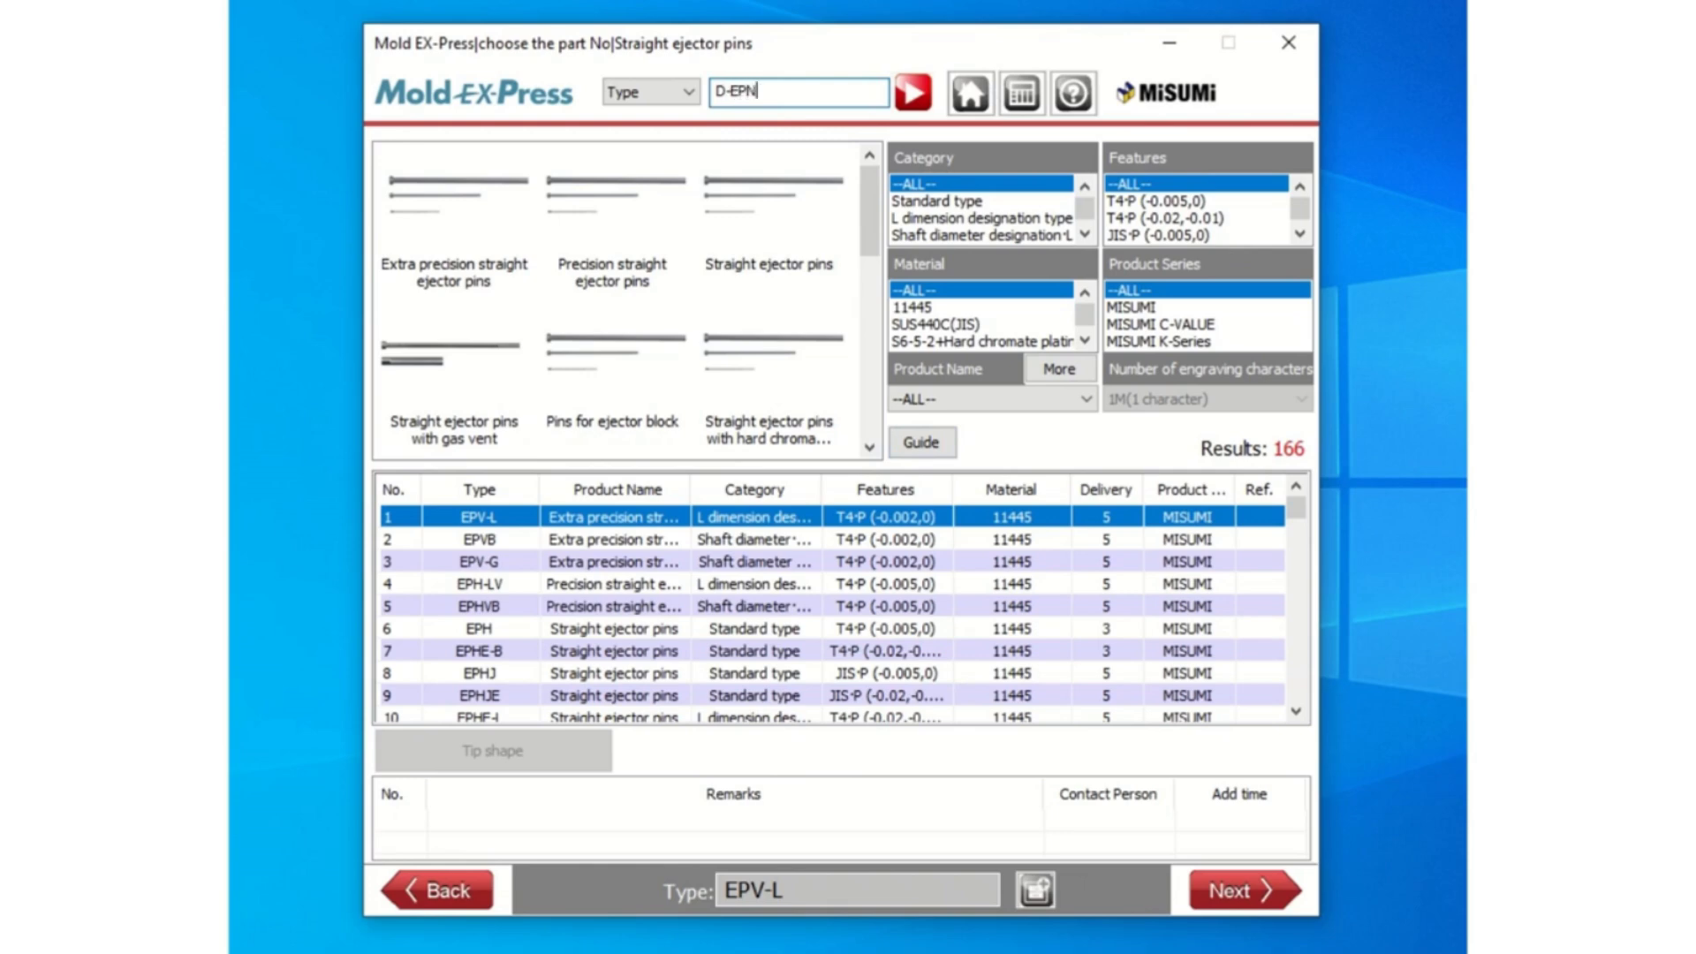
{"action": "key", "text": "Return"}
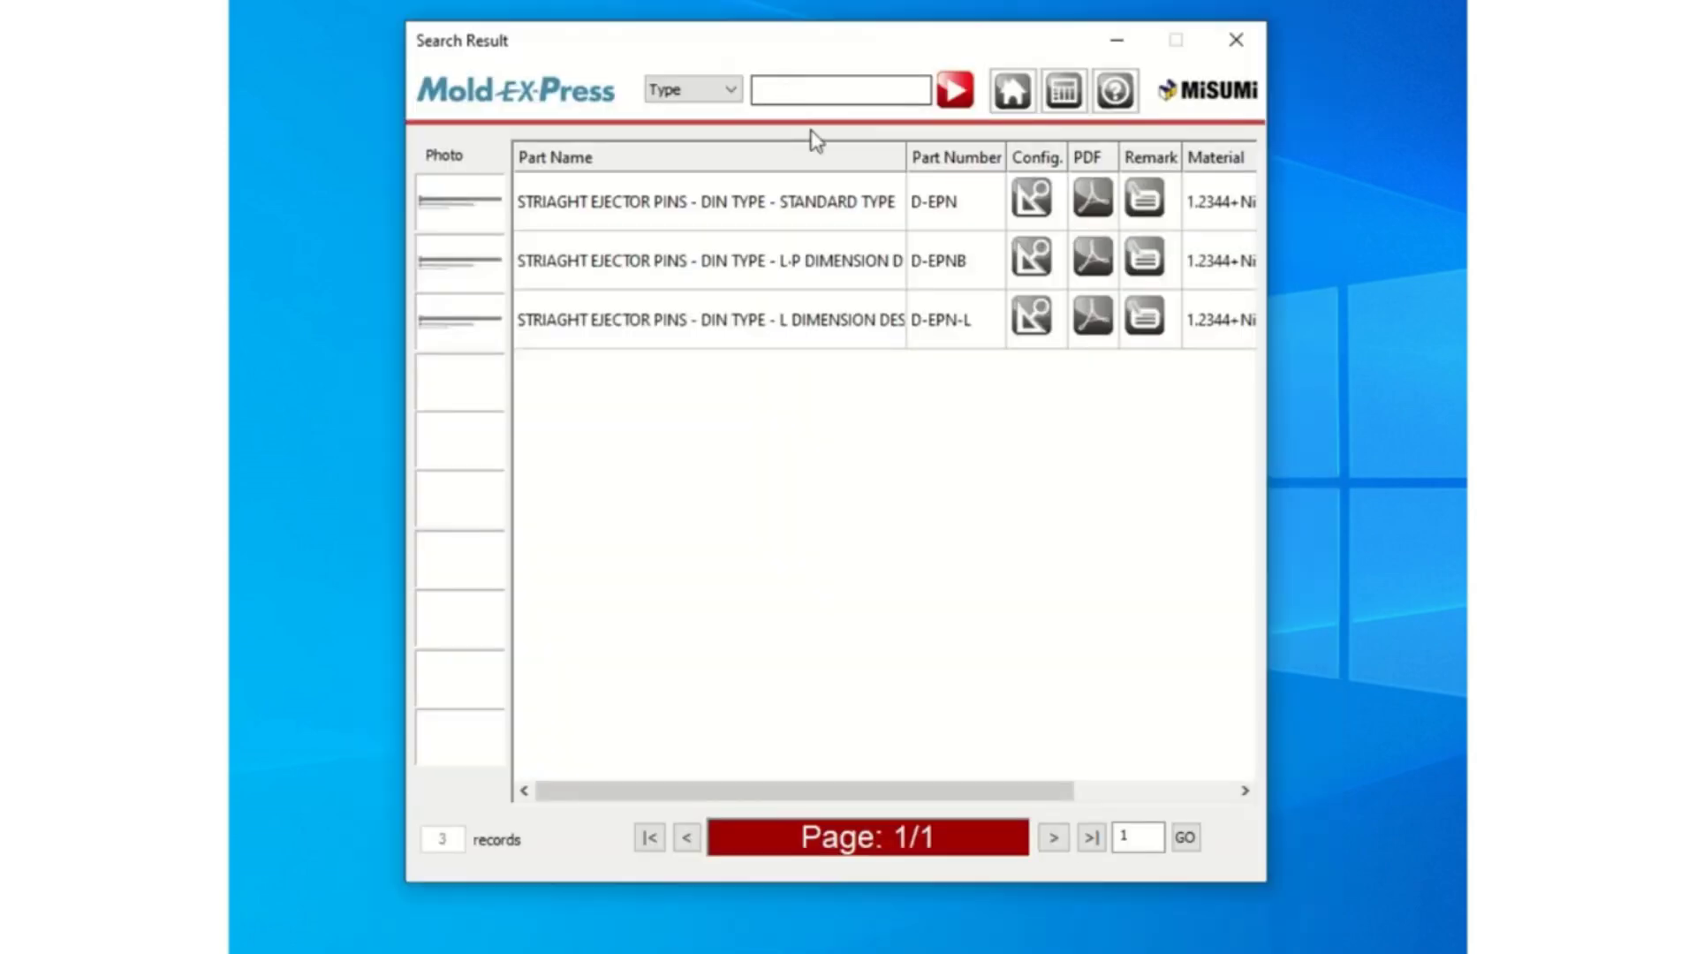
{"action": "left_click_drag", "start_coordinate": [906, 152], "coordinate": [1039, 155]}
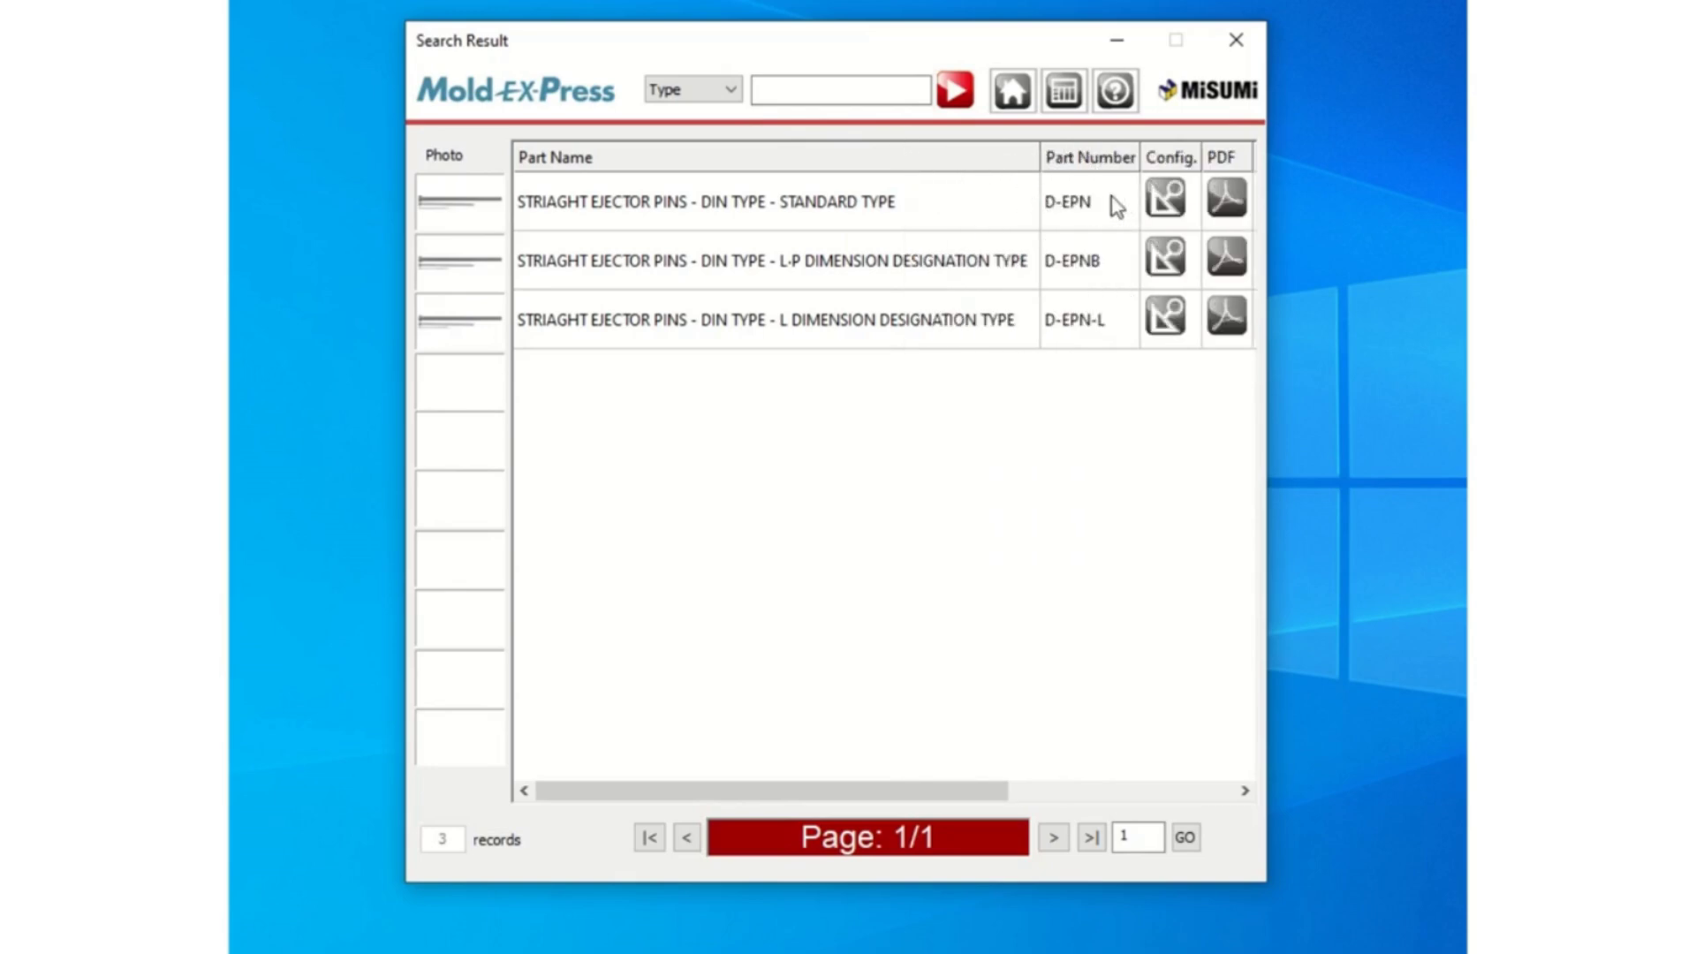
- Compare the DIN straight ejector pin types found and open the configuration of D-EPNB, the L-P dimension designation type
{"action": "left_click", "coordinate": [704, 196]}
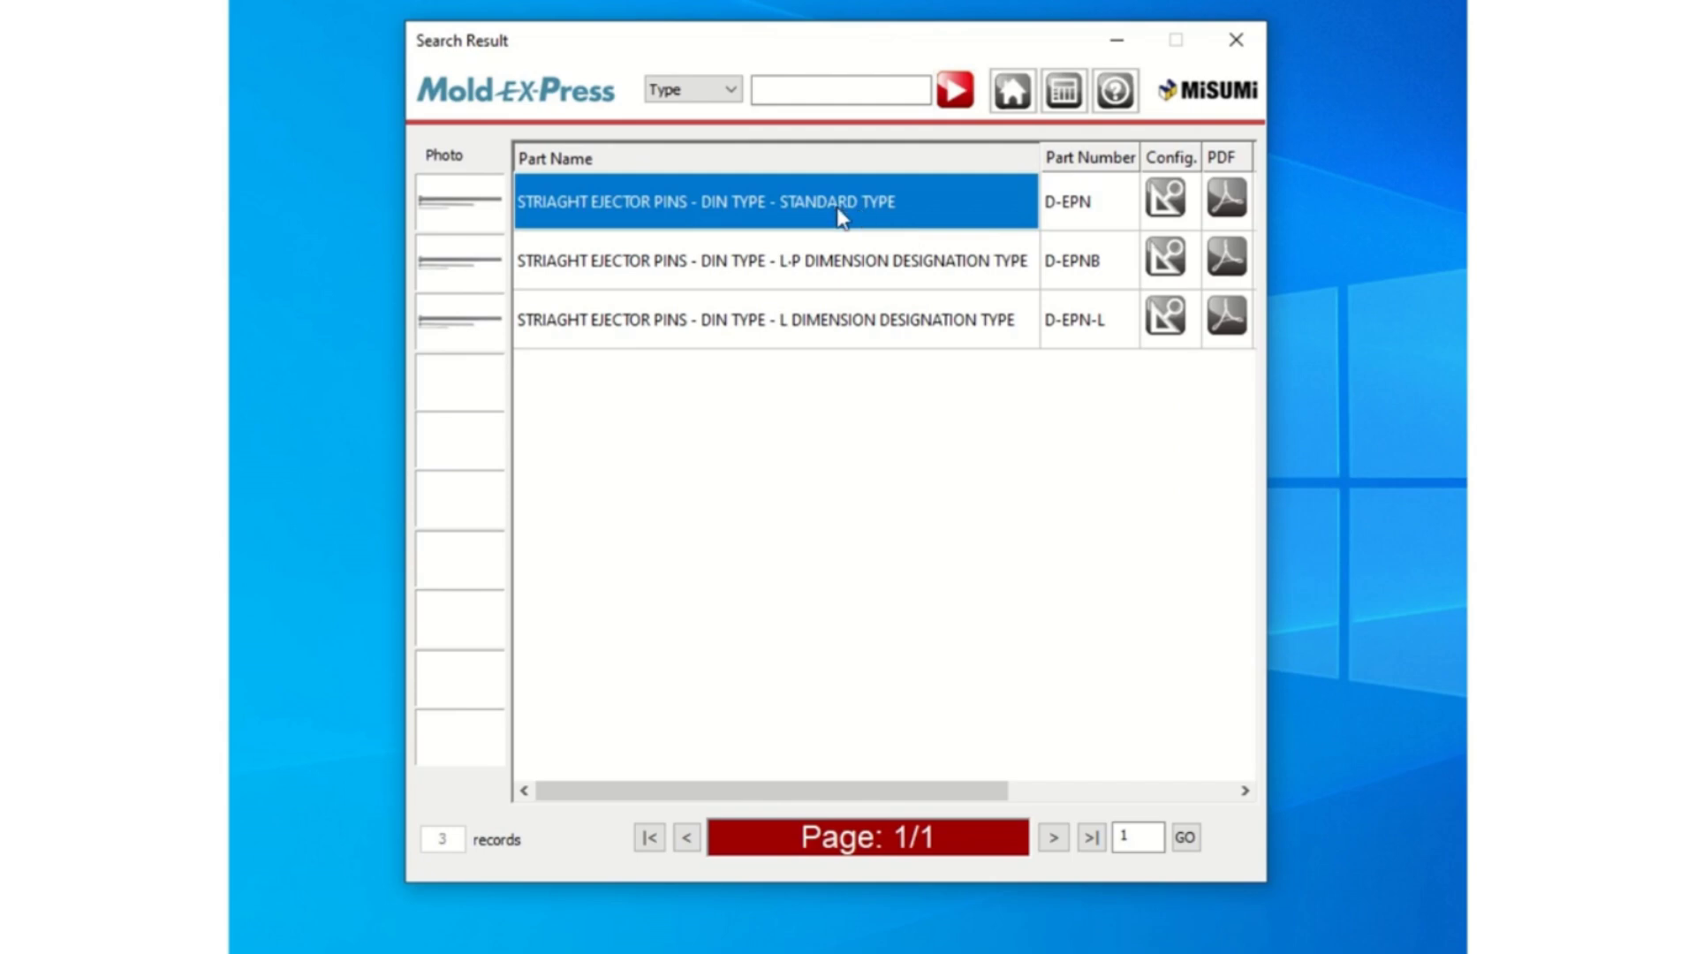
{"action": "left_click", "coordinate": [780, 265]}
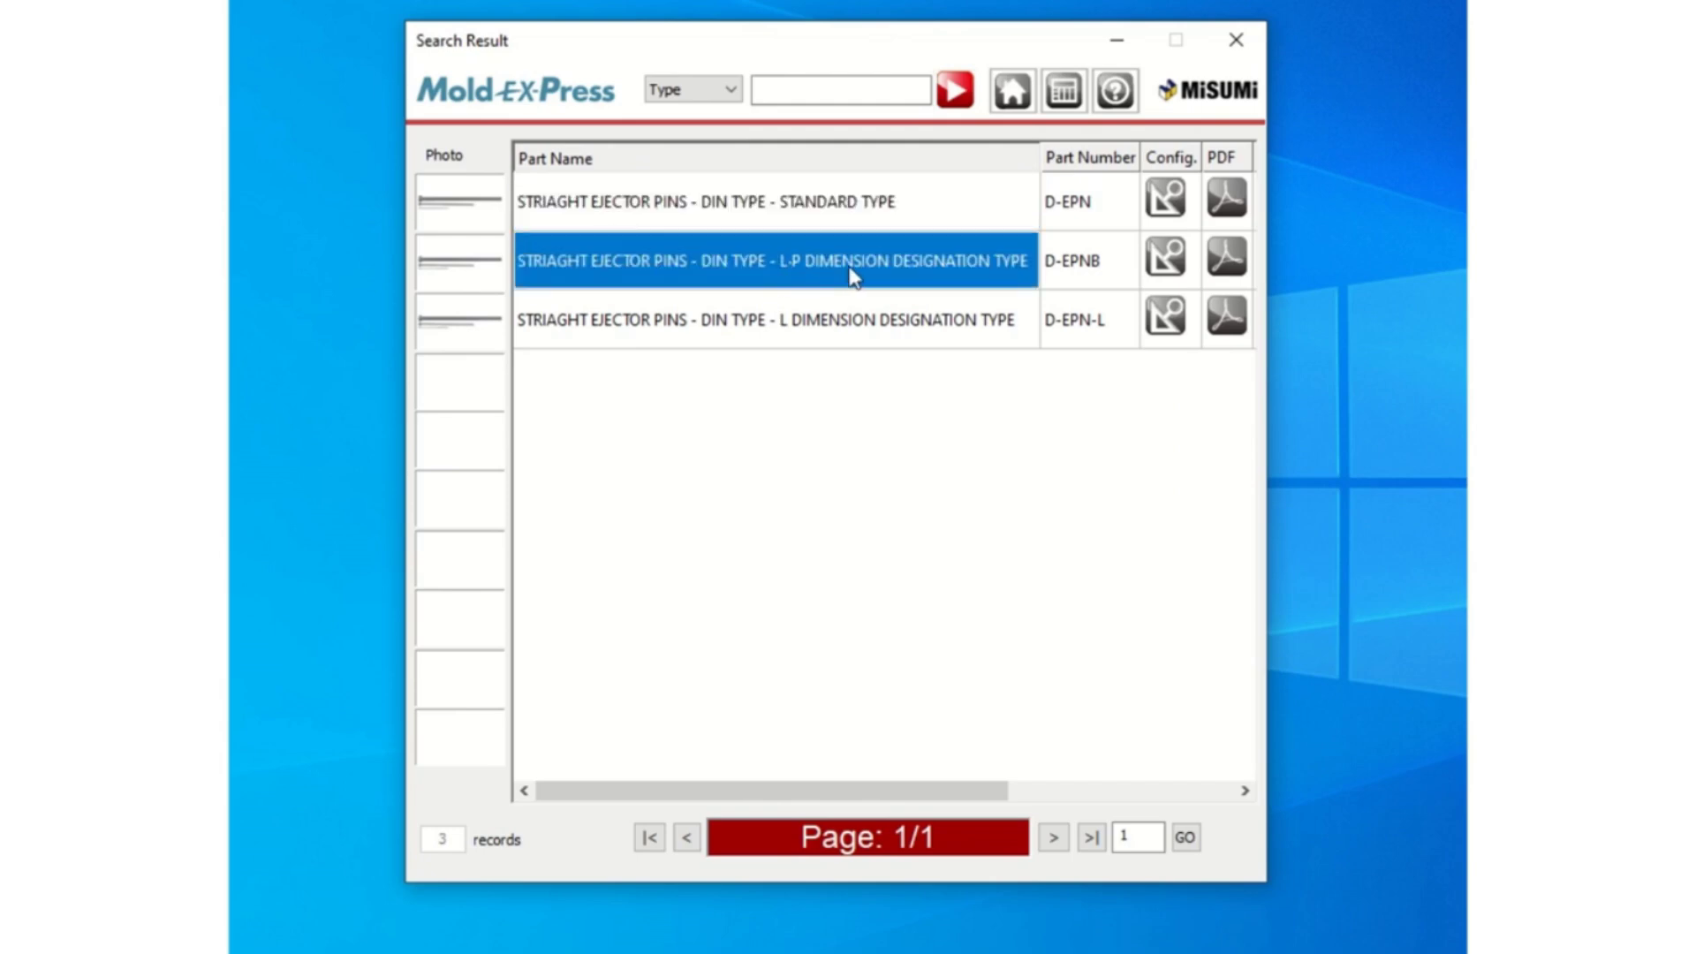
{"action": "left_click", "coordinate": [822, 328]}
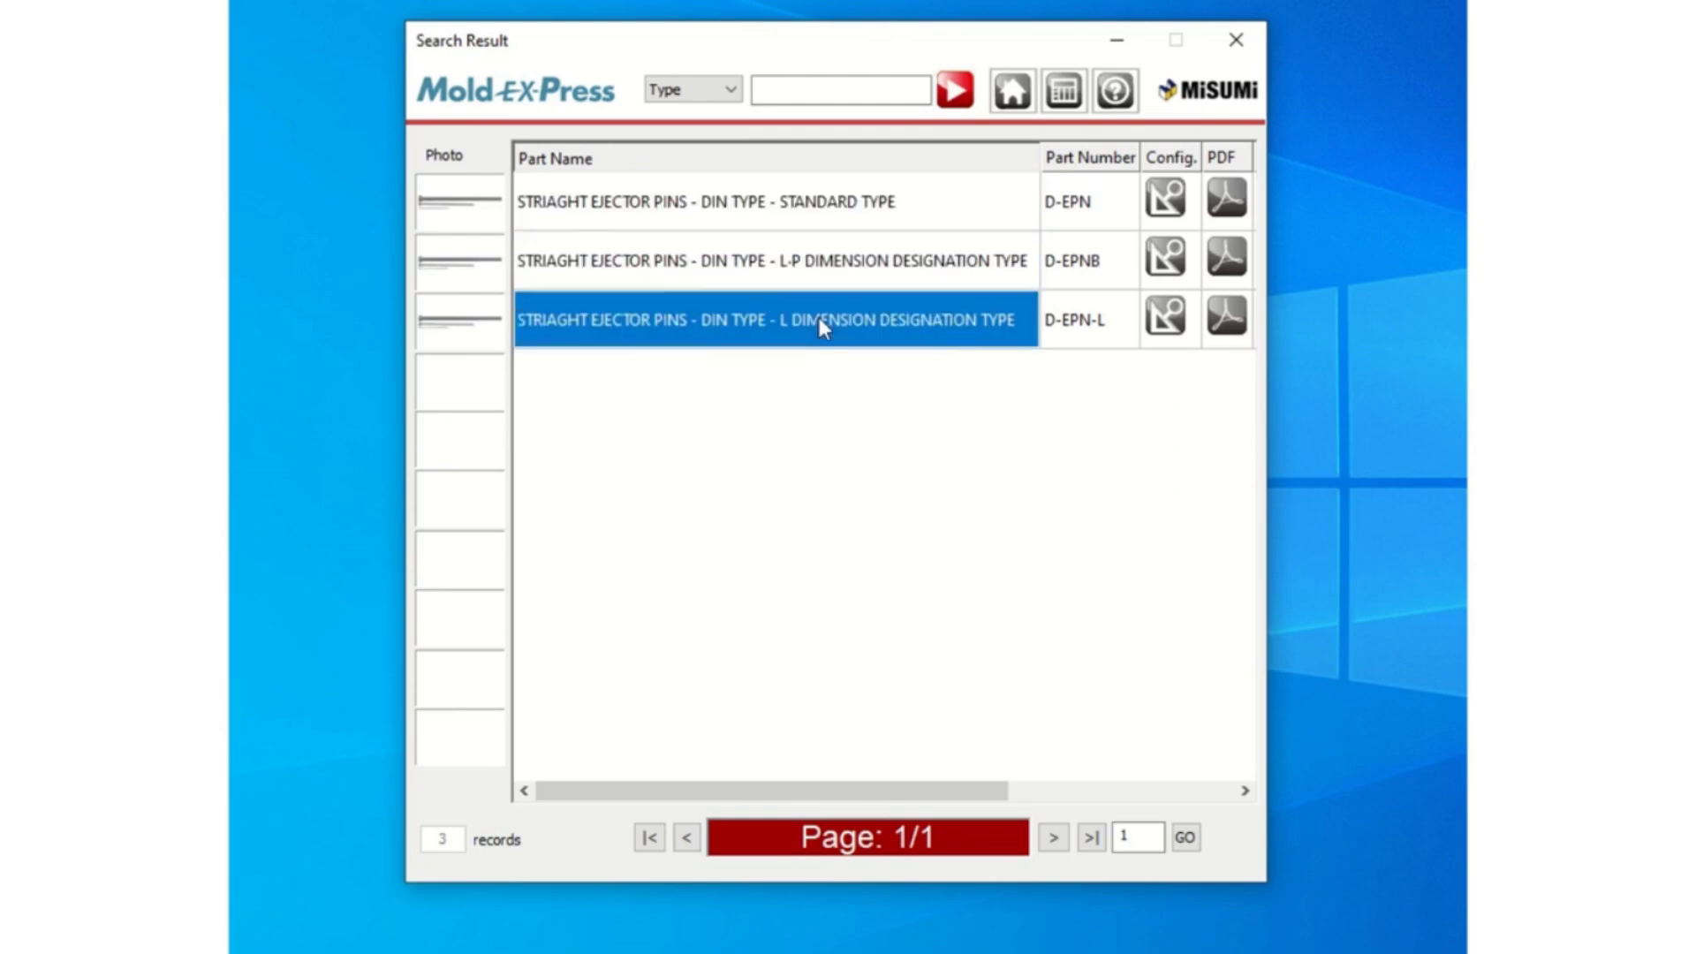
{"action": "left_click_drag", "start_coordinate": [782, 789], "coordinate": [830, 733]}
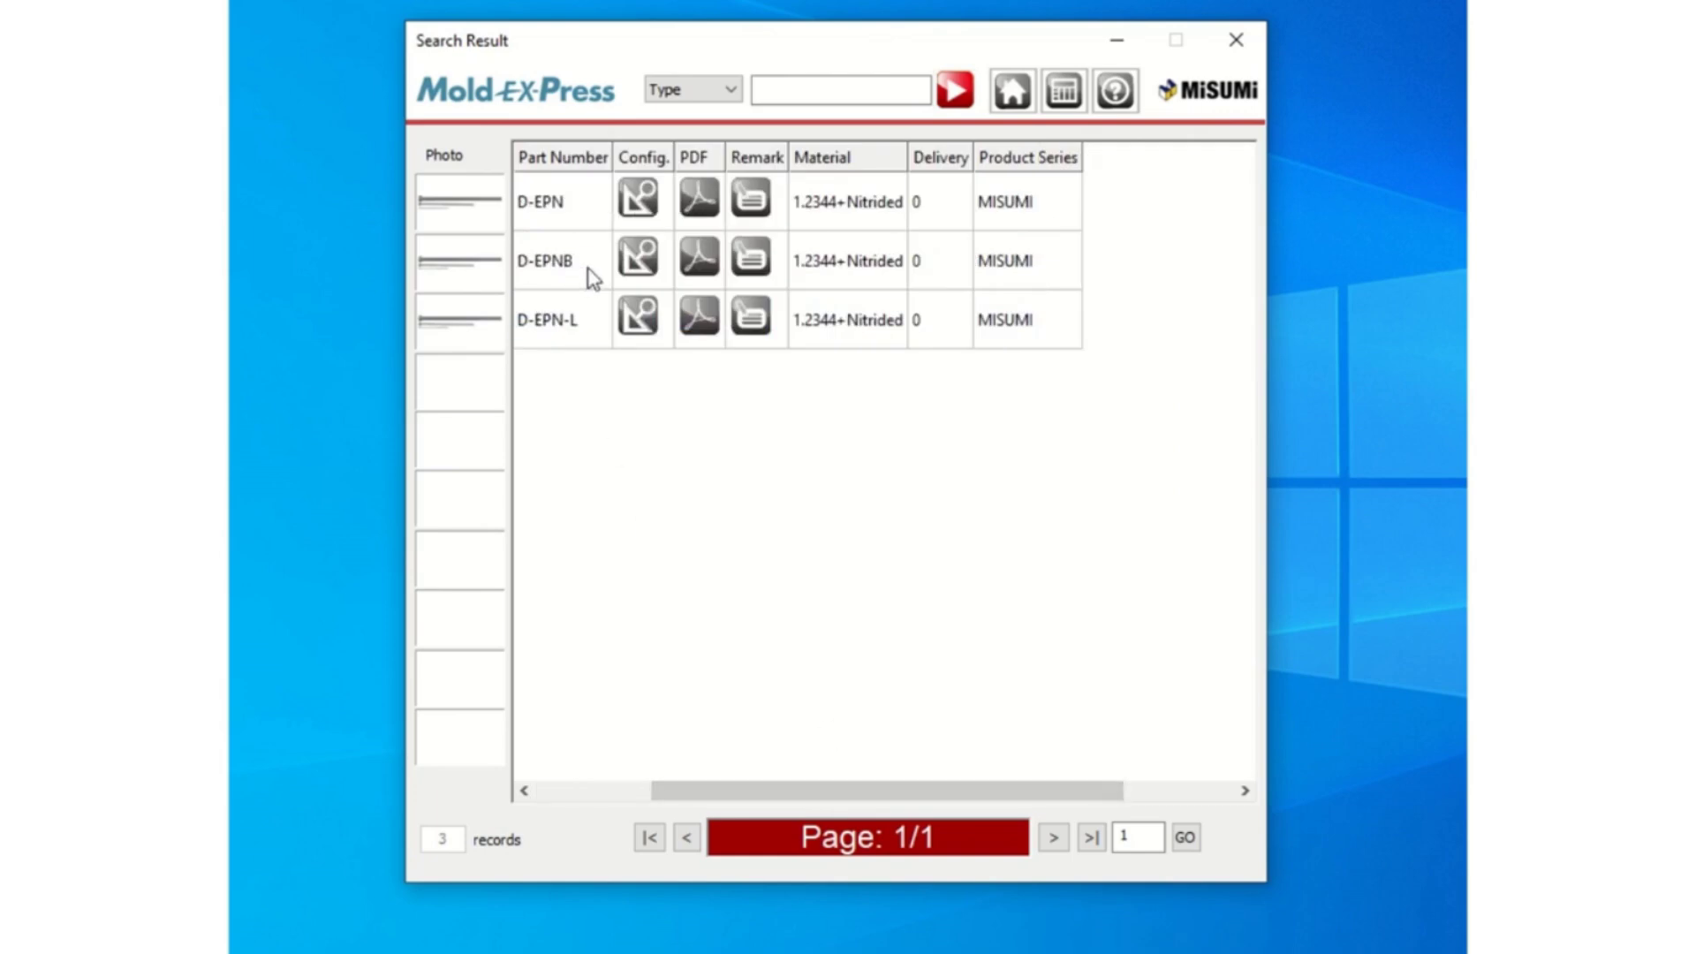
{"action": "left_click", "coordinate": [636, 263]}
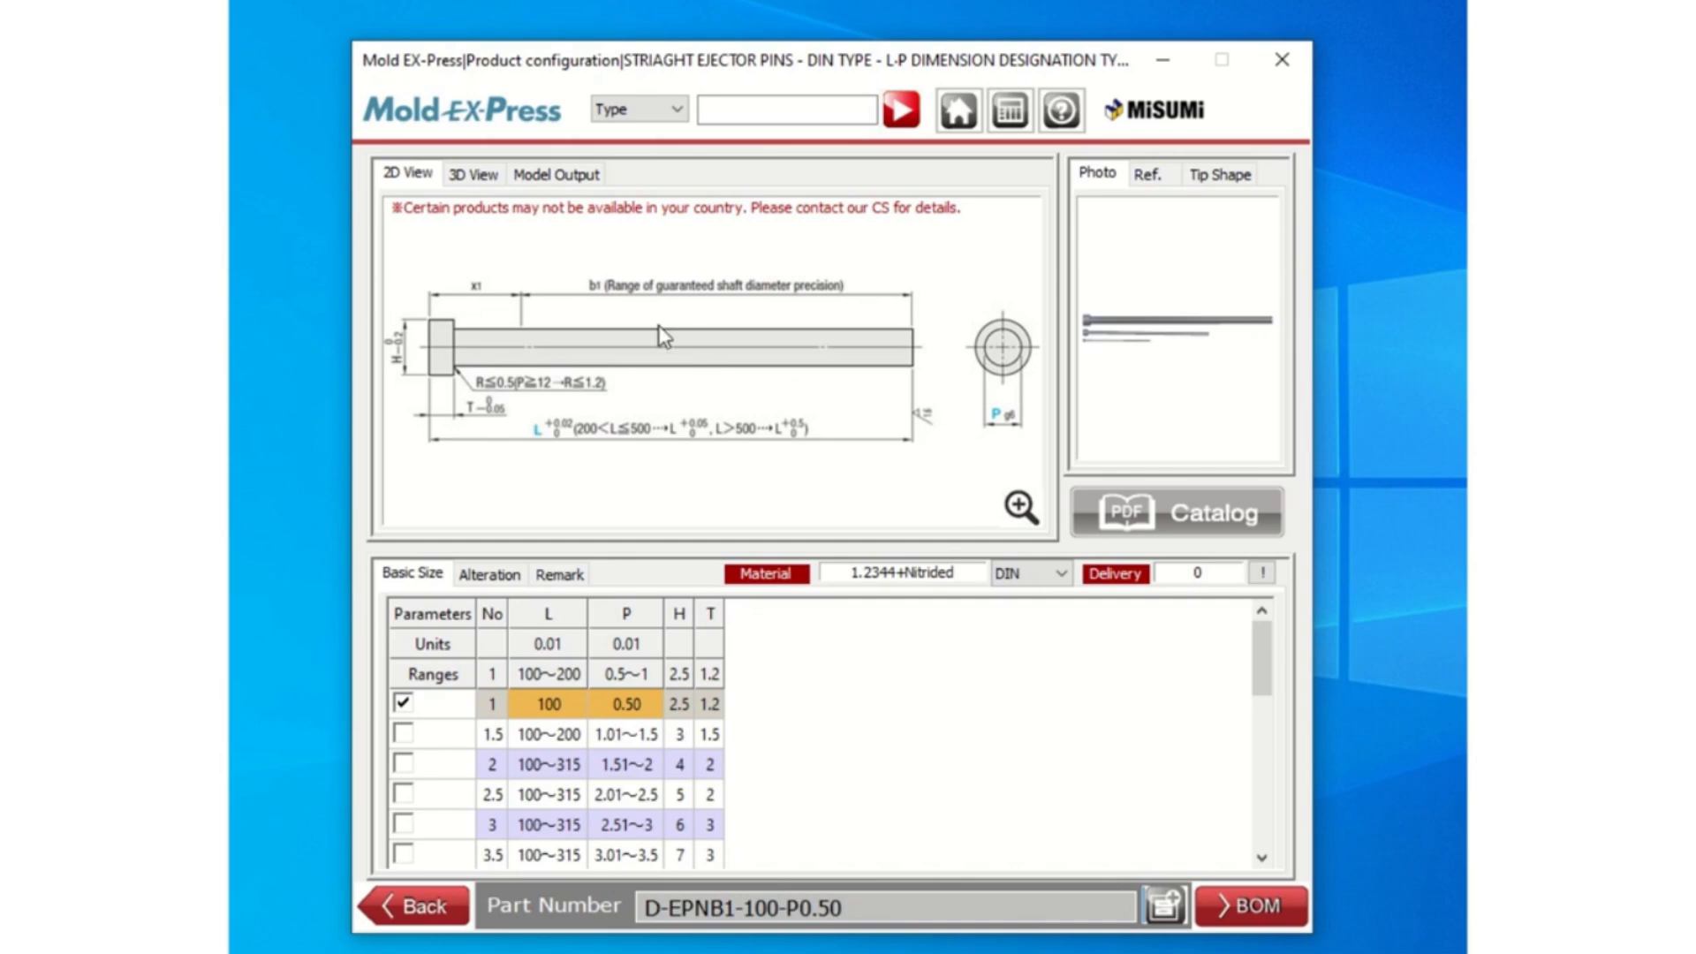
- Open the pin's PDF catalog, show its 3D view and highlight the full part number
{"action": "left_click", "coordinate": [1170, 508]}
{"action": "left_click", "coordinate": [491, 175]}
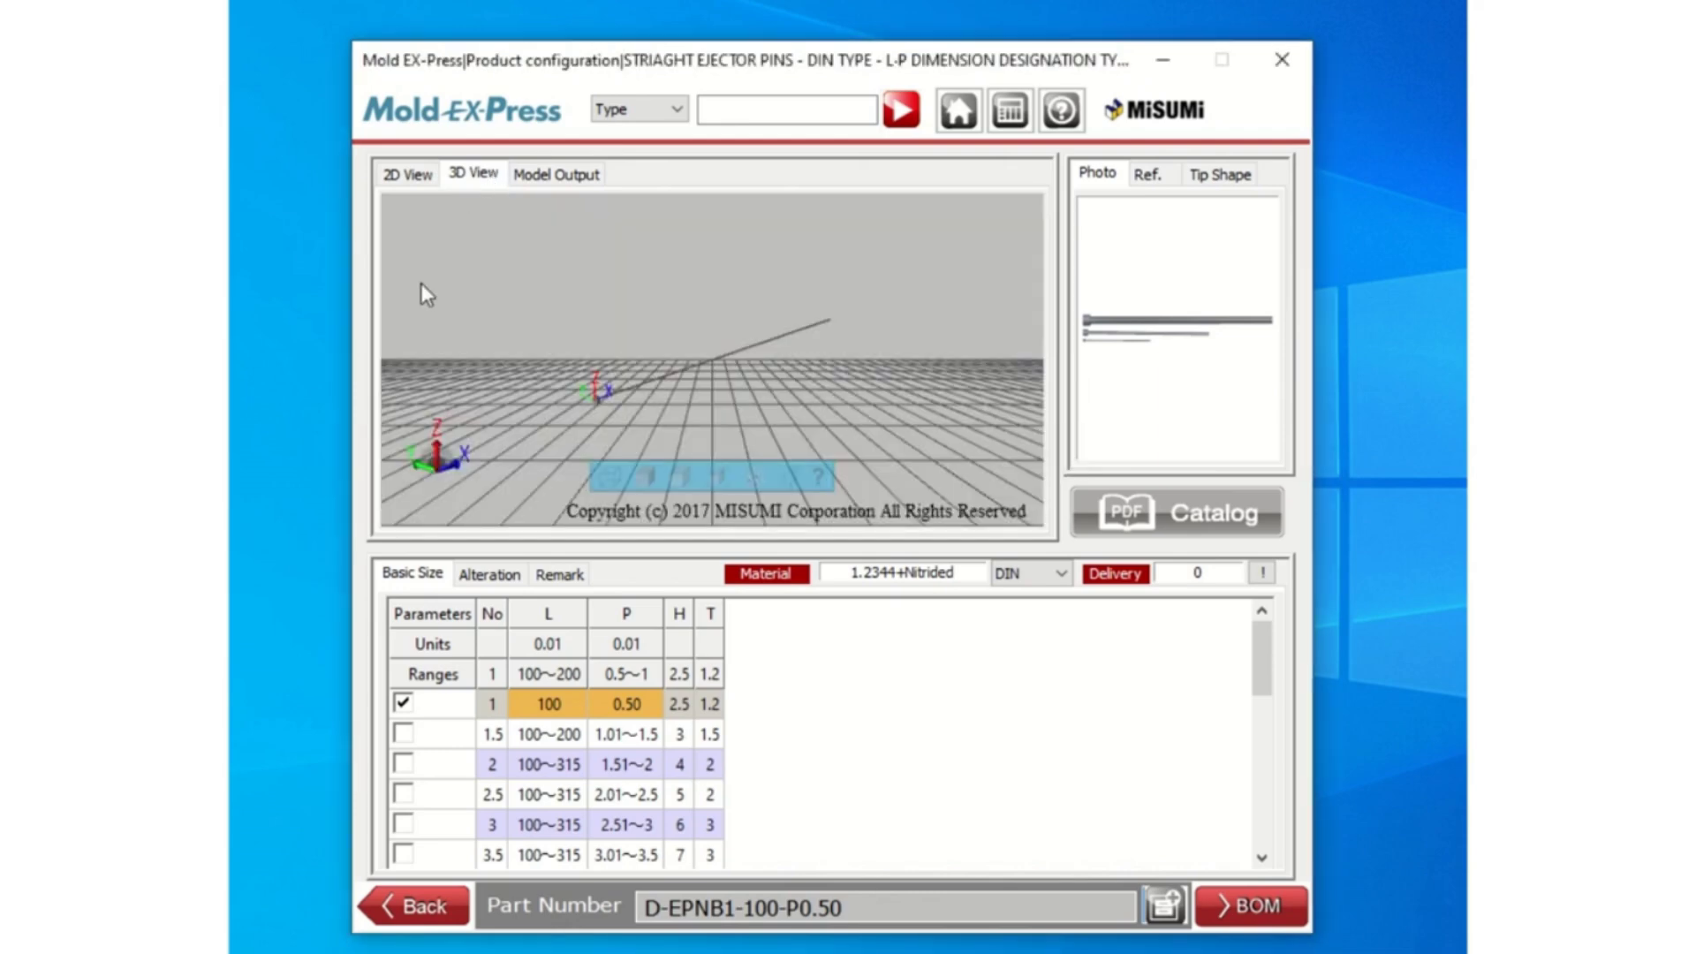
{"action": "left_click_drag", "start_coordinate": [842, 908], "coordinate": [643, 910]}
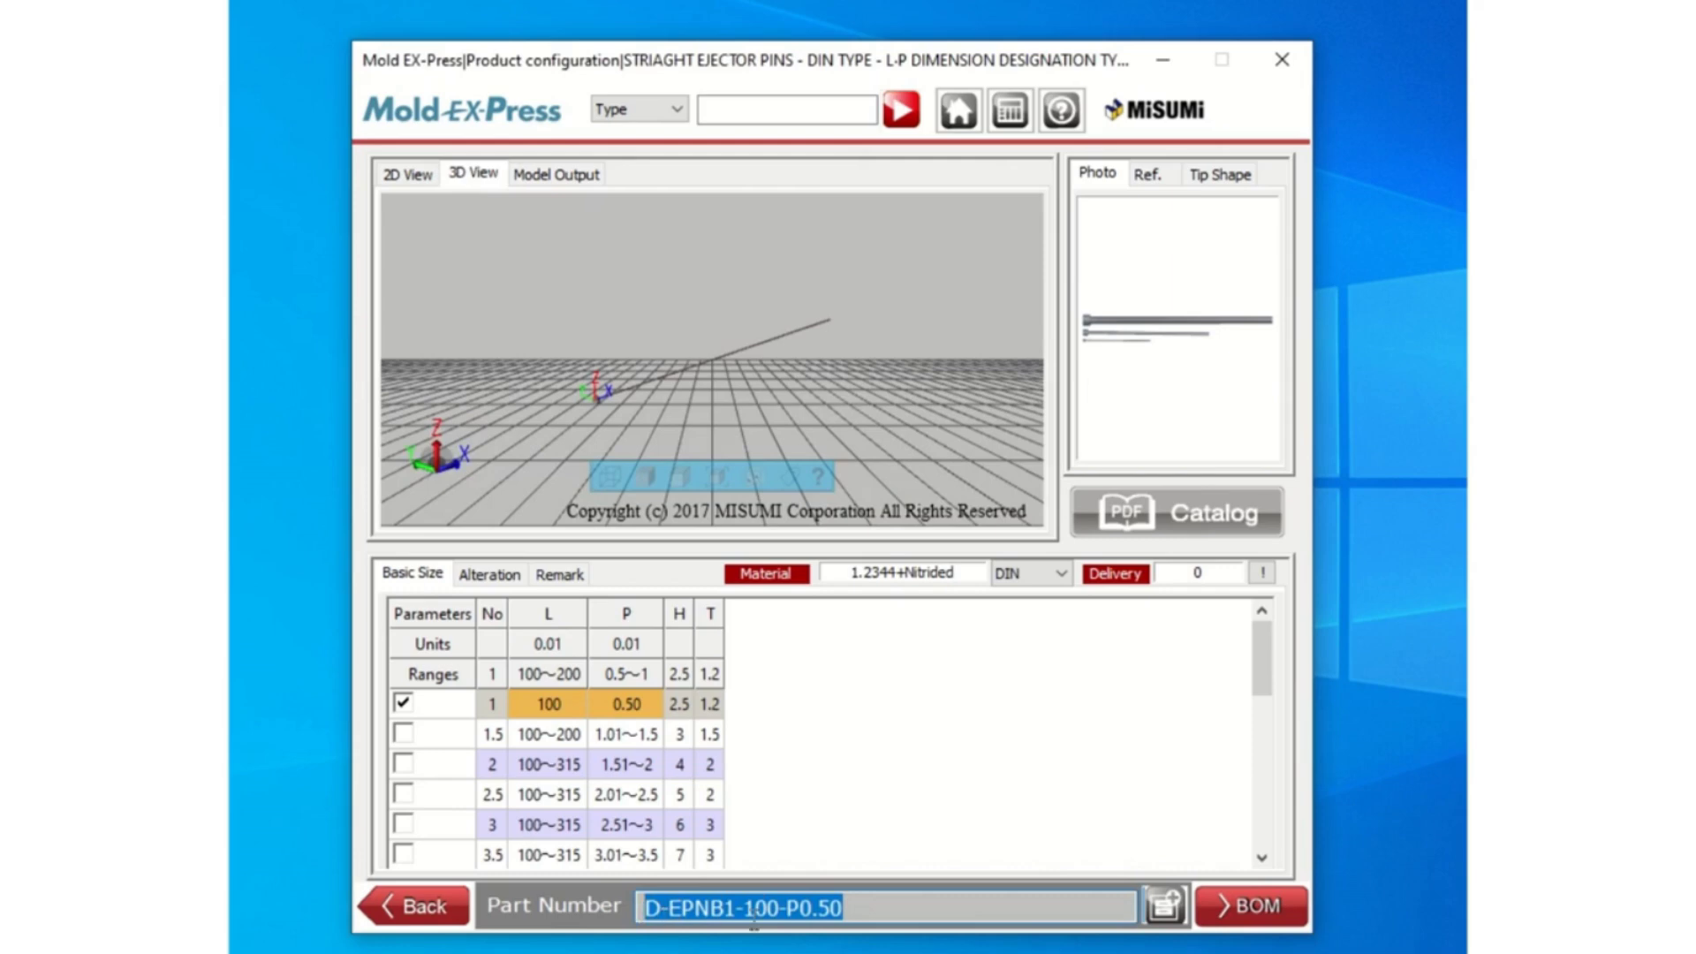
- Select pin size No 3, set its length L to 222.22 and check the length in the part number
{"action": "left_click", "coordinate": [402, 825]}
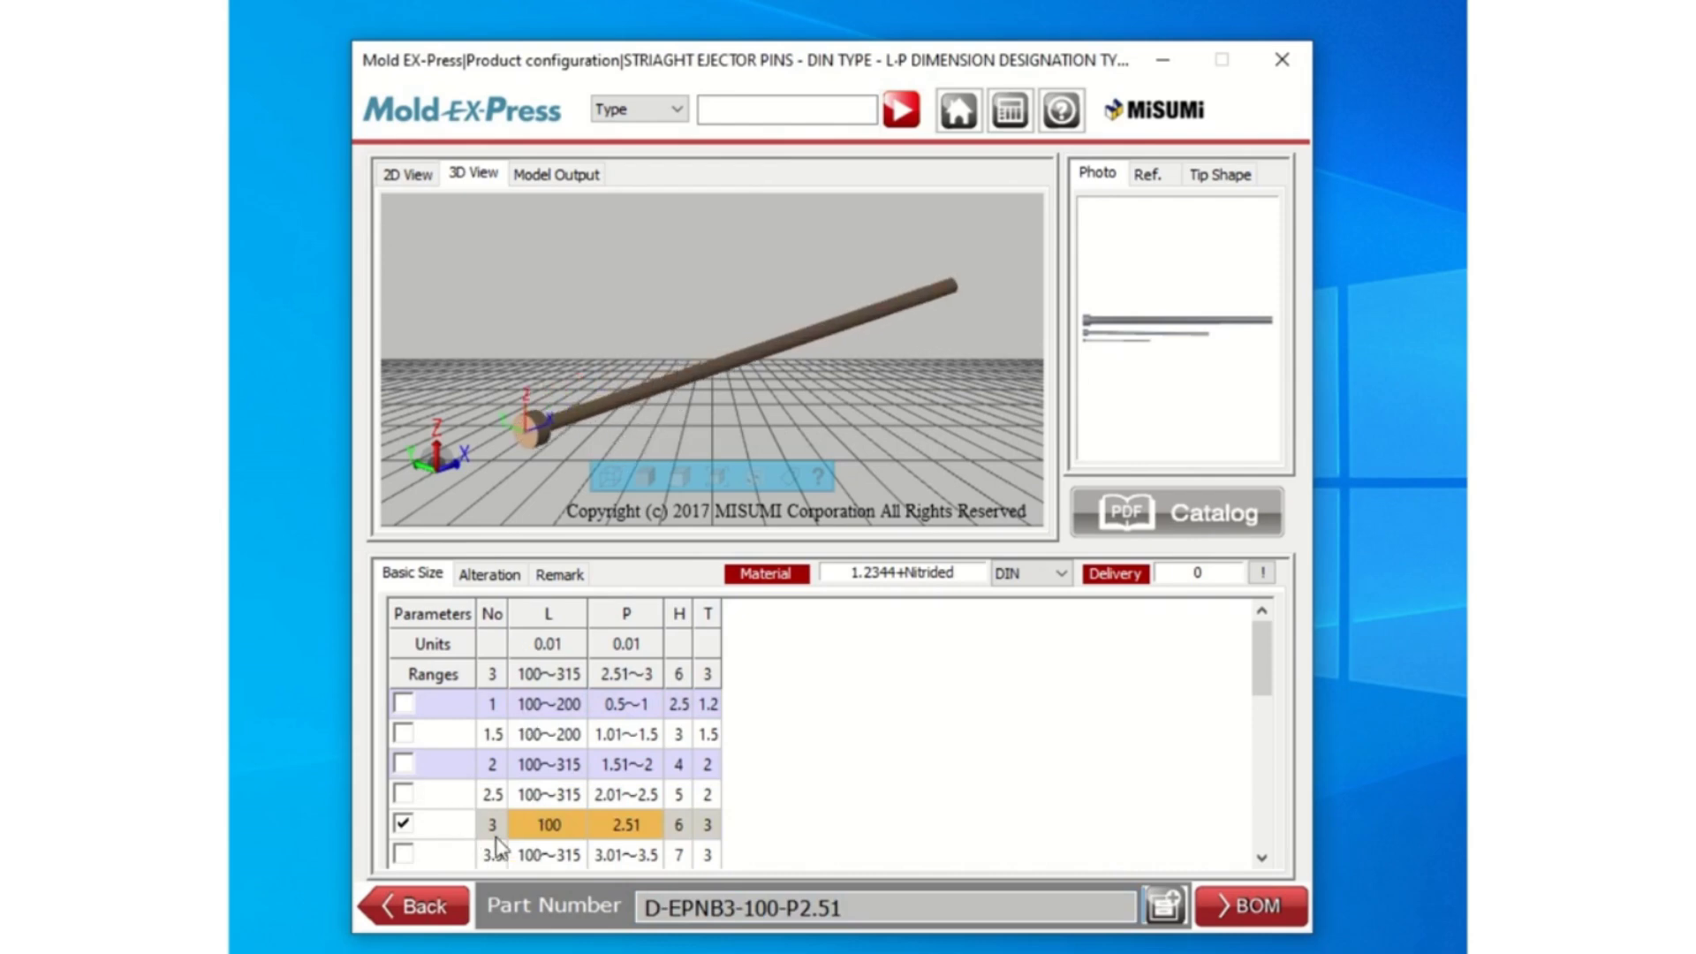
{"action": "left_click", "coordinate": [559, 833]}
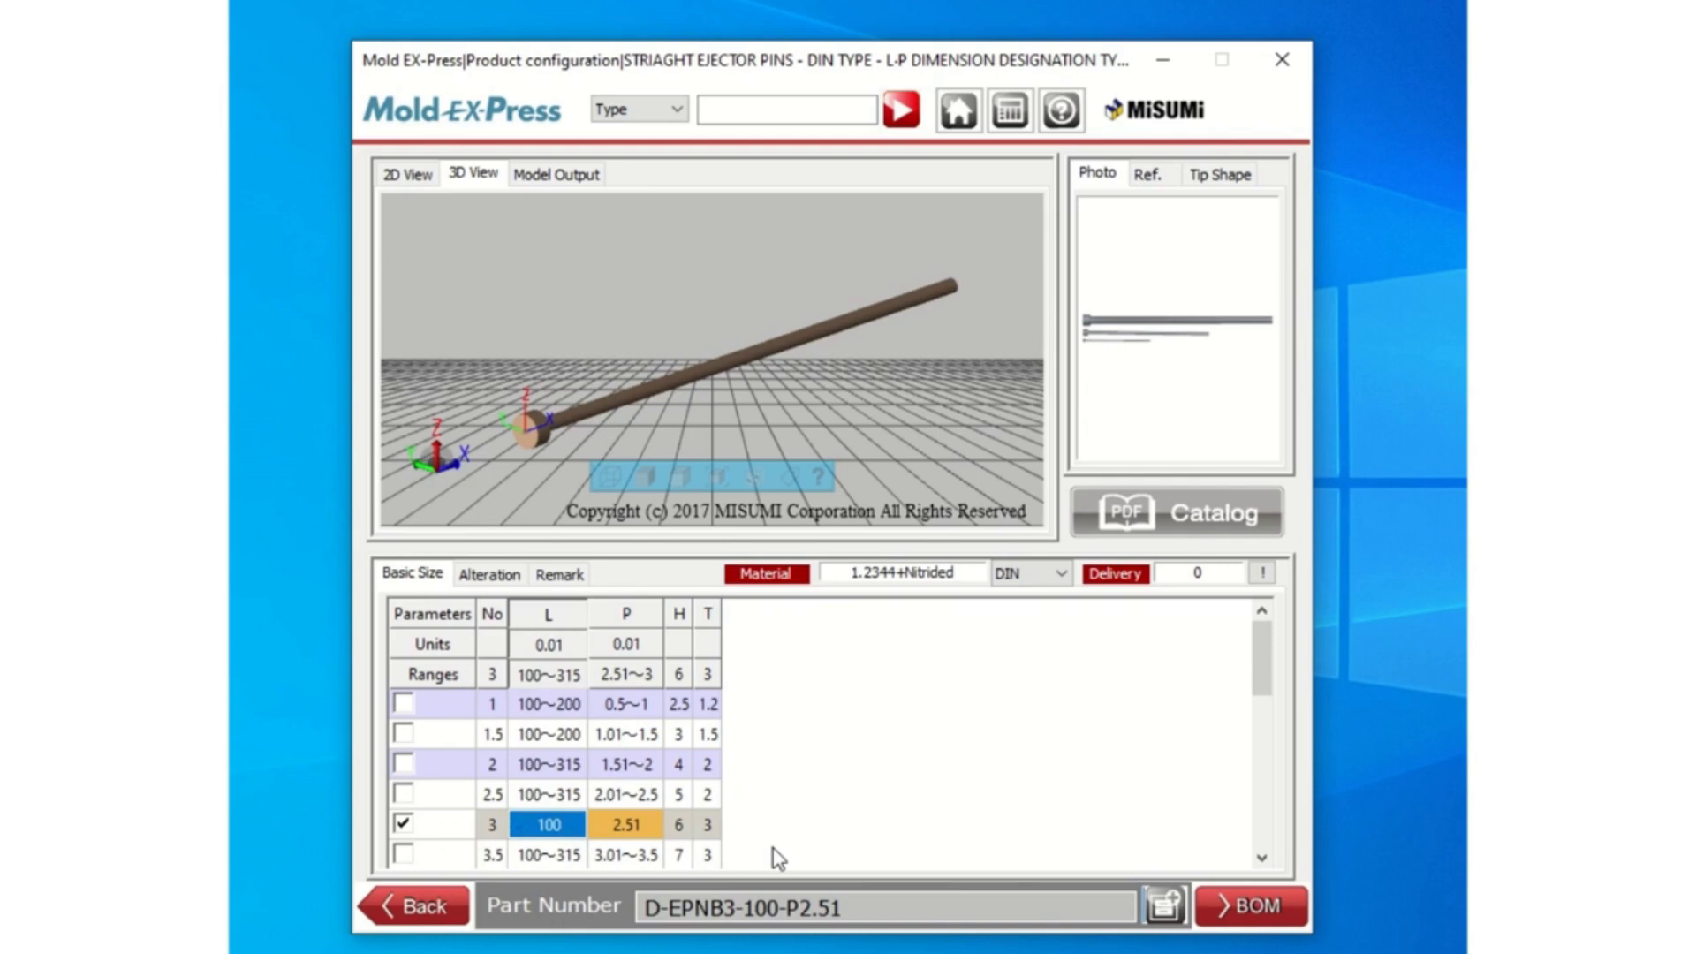
{"action": "type", "text": "222.22"}
{"action": "key", "text": "Tab"}
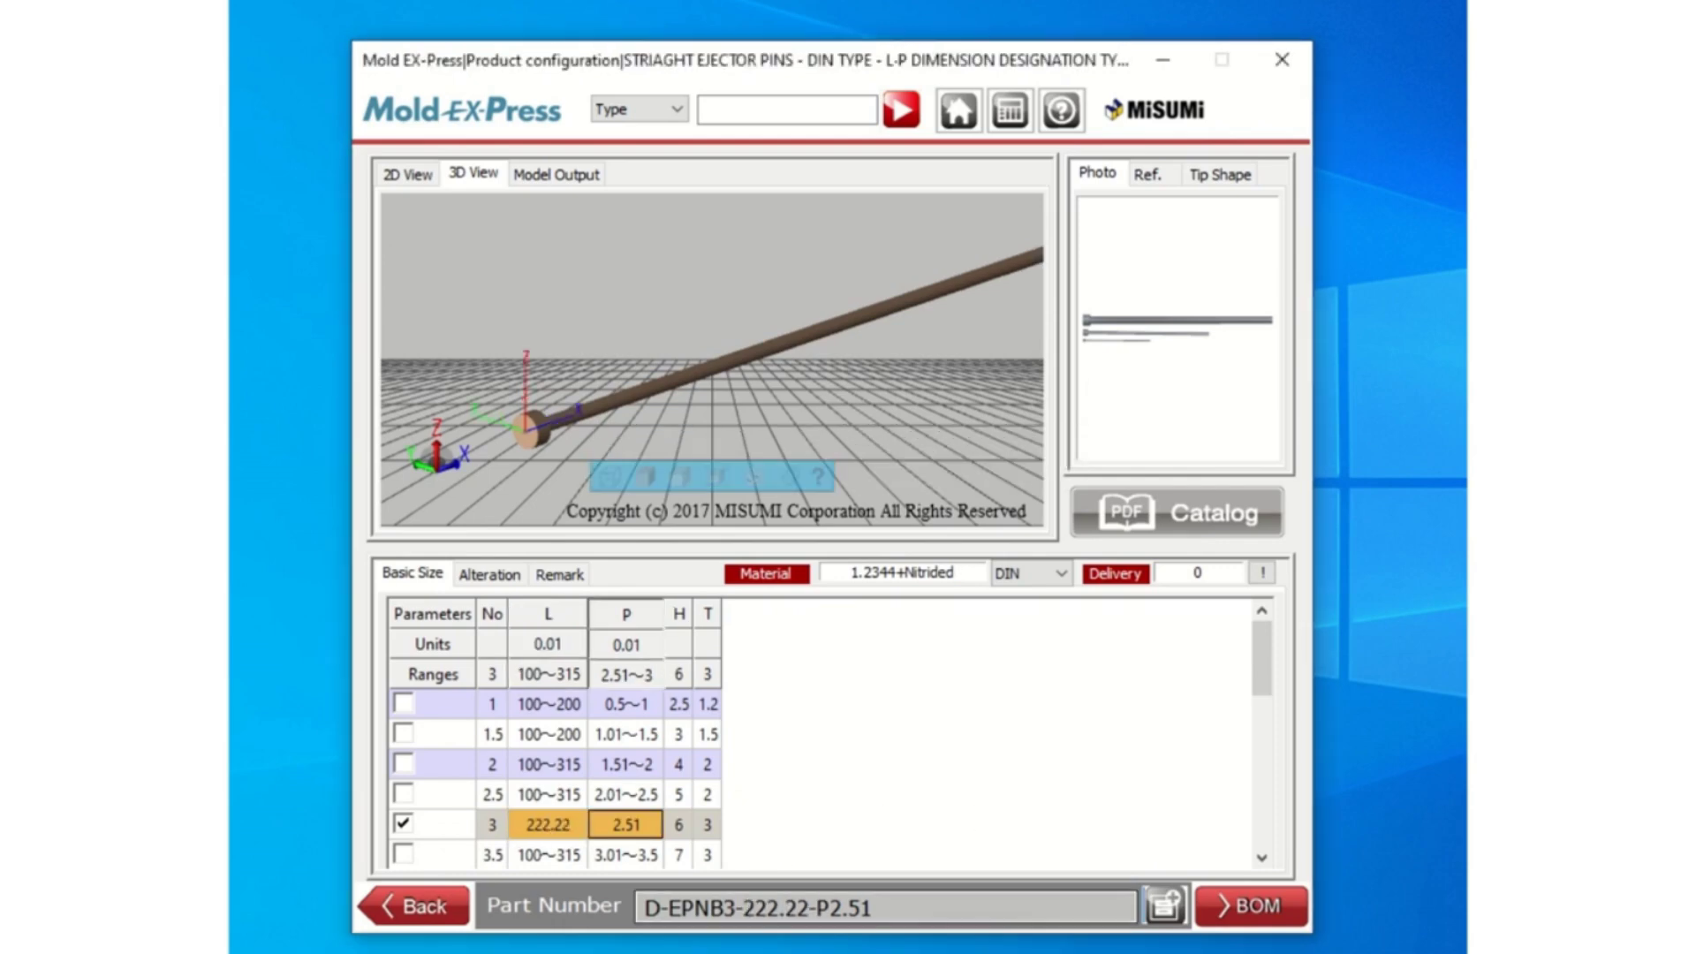
{"action": "left_click_drag", "start_coordinate": [743, 910], "coordinate": [811, 923]}
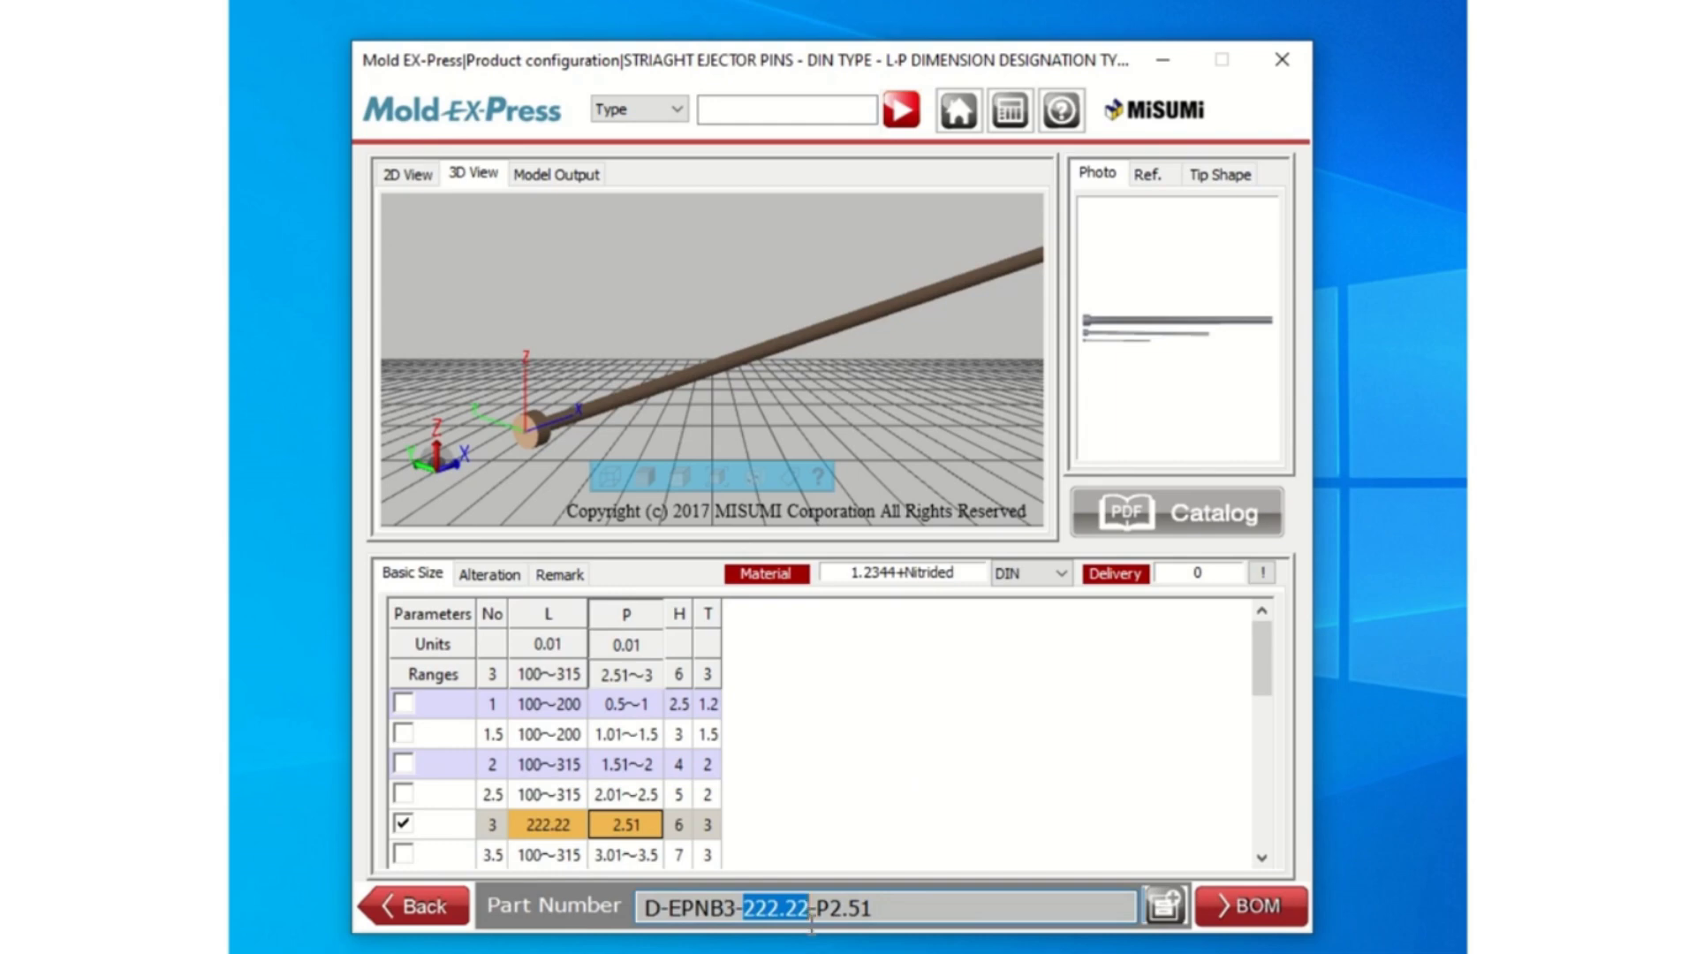
- Set the shaft diameter P of the No 3 pin to 2.78
{"action": "scroll", "coordinate": [692, 374], "scroll_direction": "up", "scroll_amount": 1}
{"action": "scroll", "coordinate": [724, 403], "scroll_direction": "down", "scroll_amount": 5}
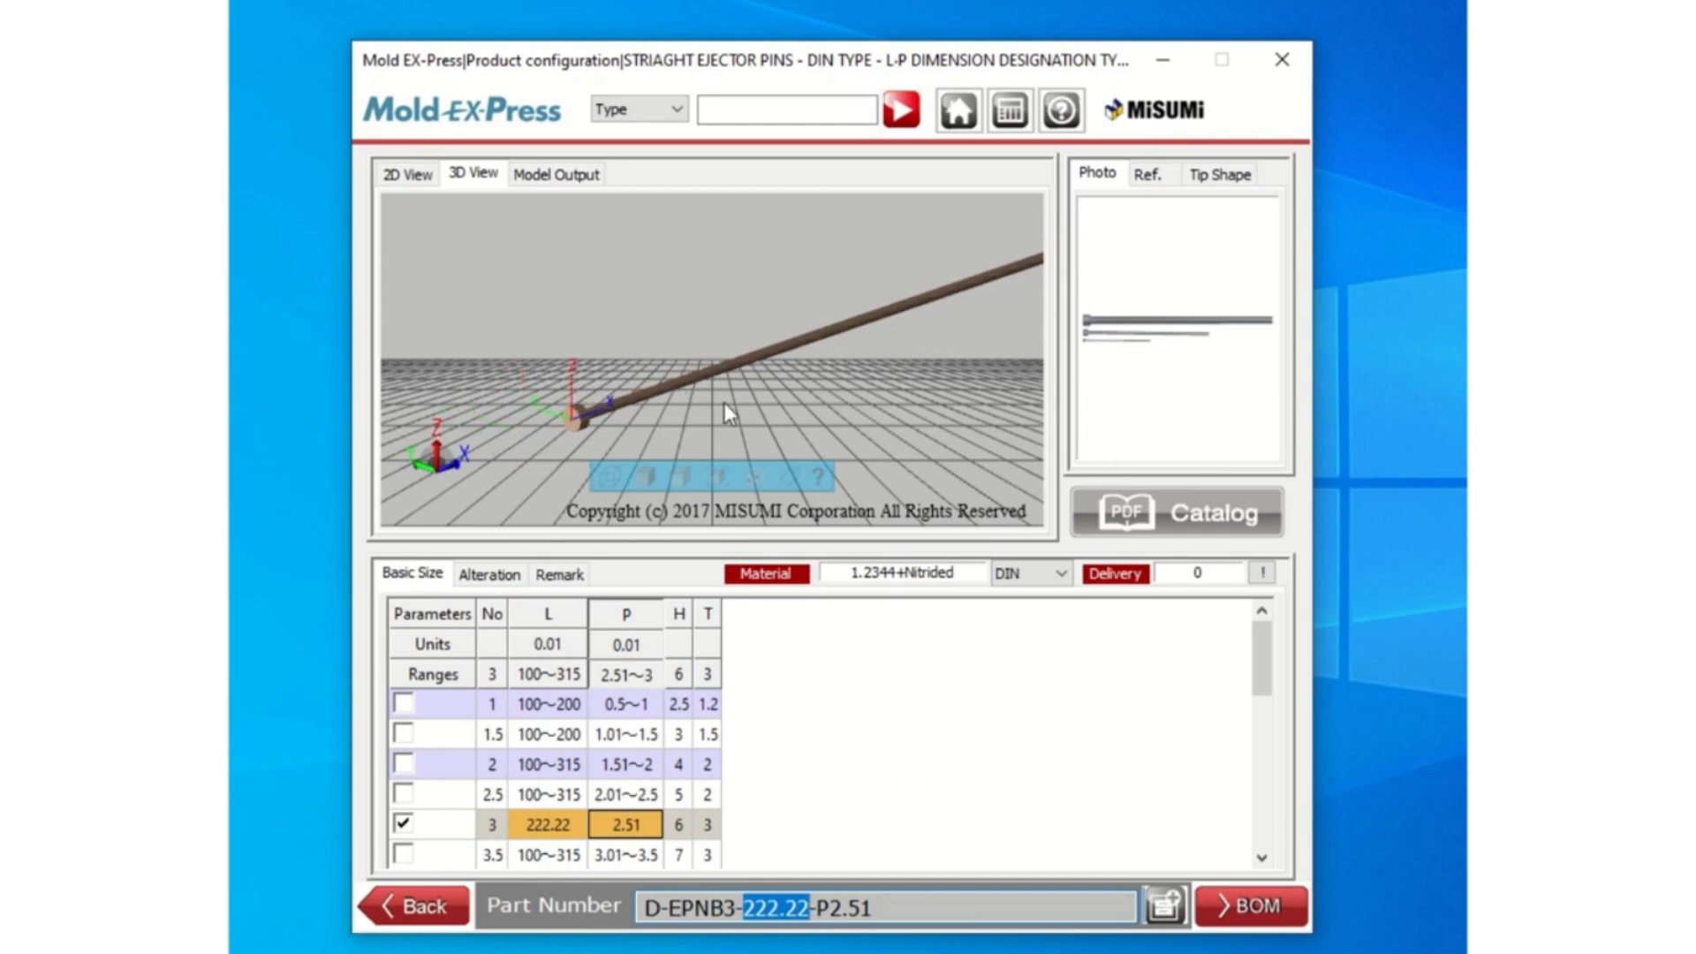
{"action": "mouse_move", "coordinate": [717, 373]}
{"action": "middle_mouse_down"}
{"action": "mouse_move", "coordinate": [669, 370]}
{"action": "mouse_move", "coordinate": [560, 412]}
{"action": "mouse_move", "coordinate": [615, 391]}
{"action": "middle_mouse_up"}
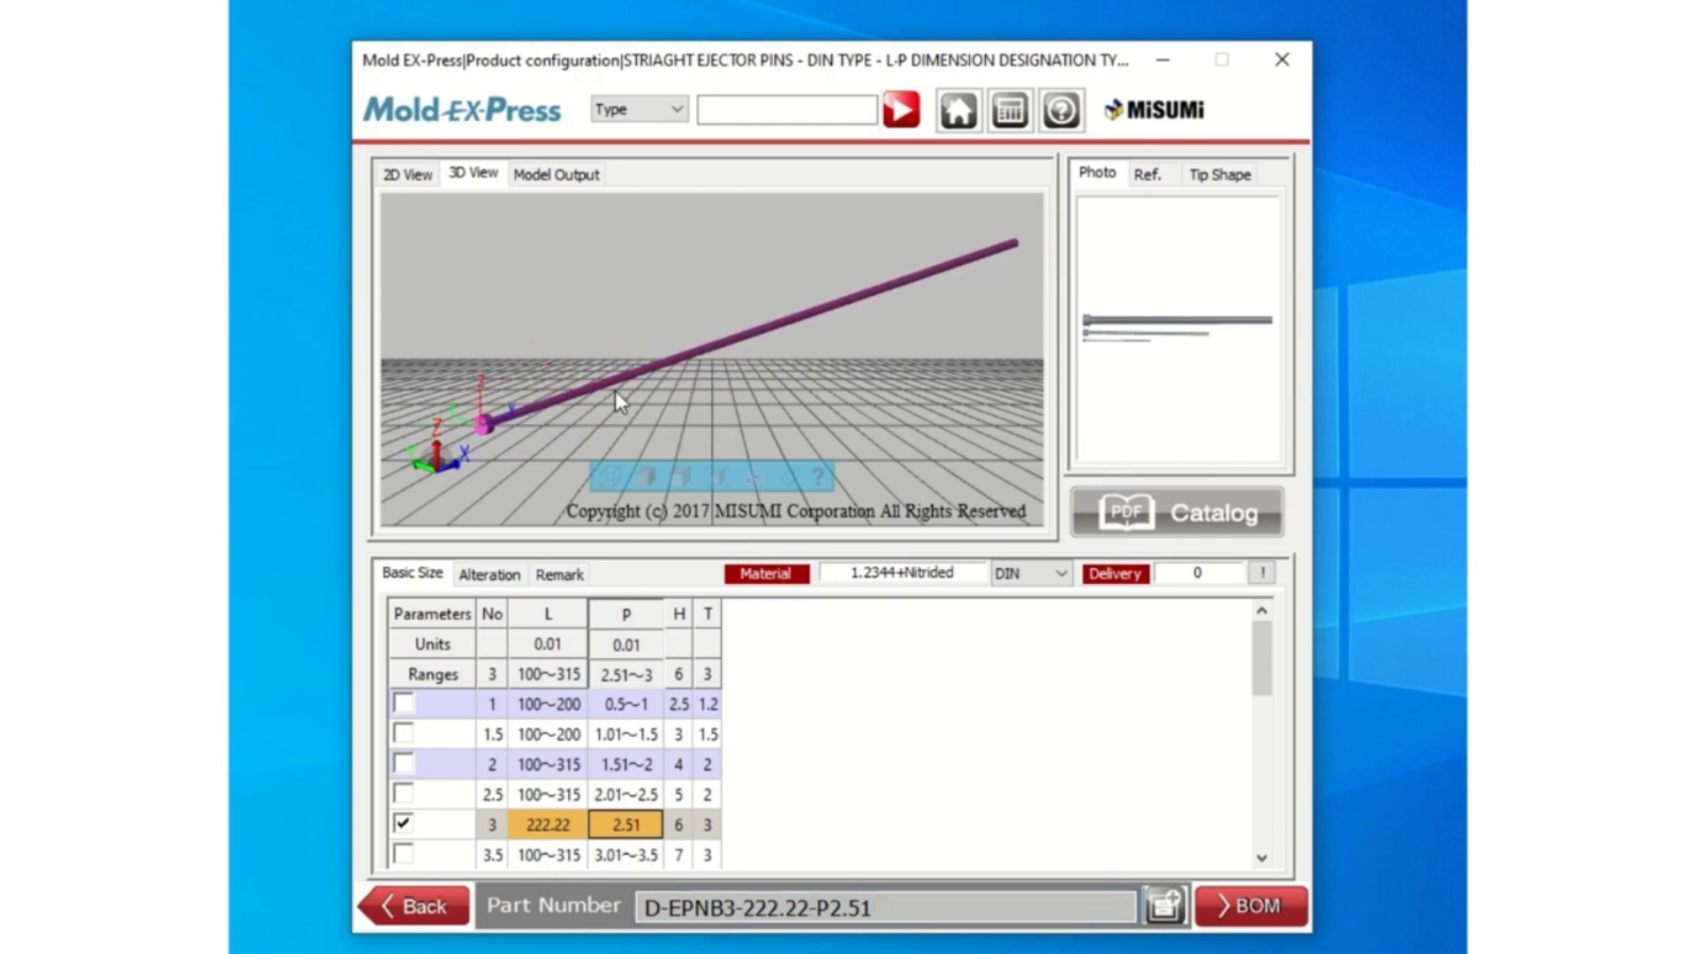
{"action": "double_click", "coordinate": [629, 830]}
{"action": "type", "text": "2."}
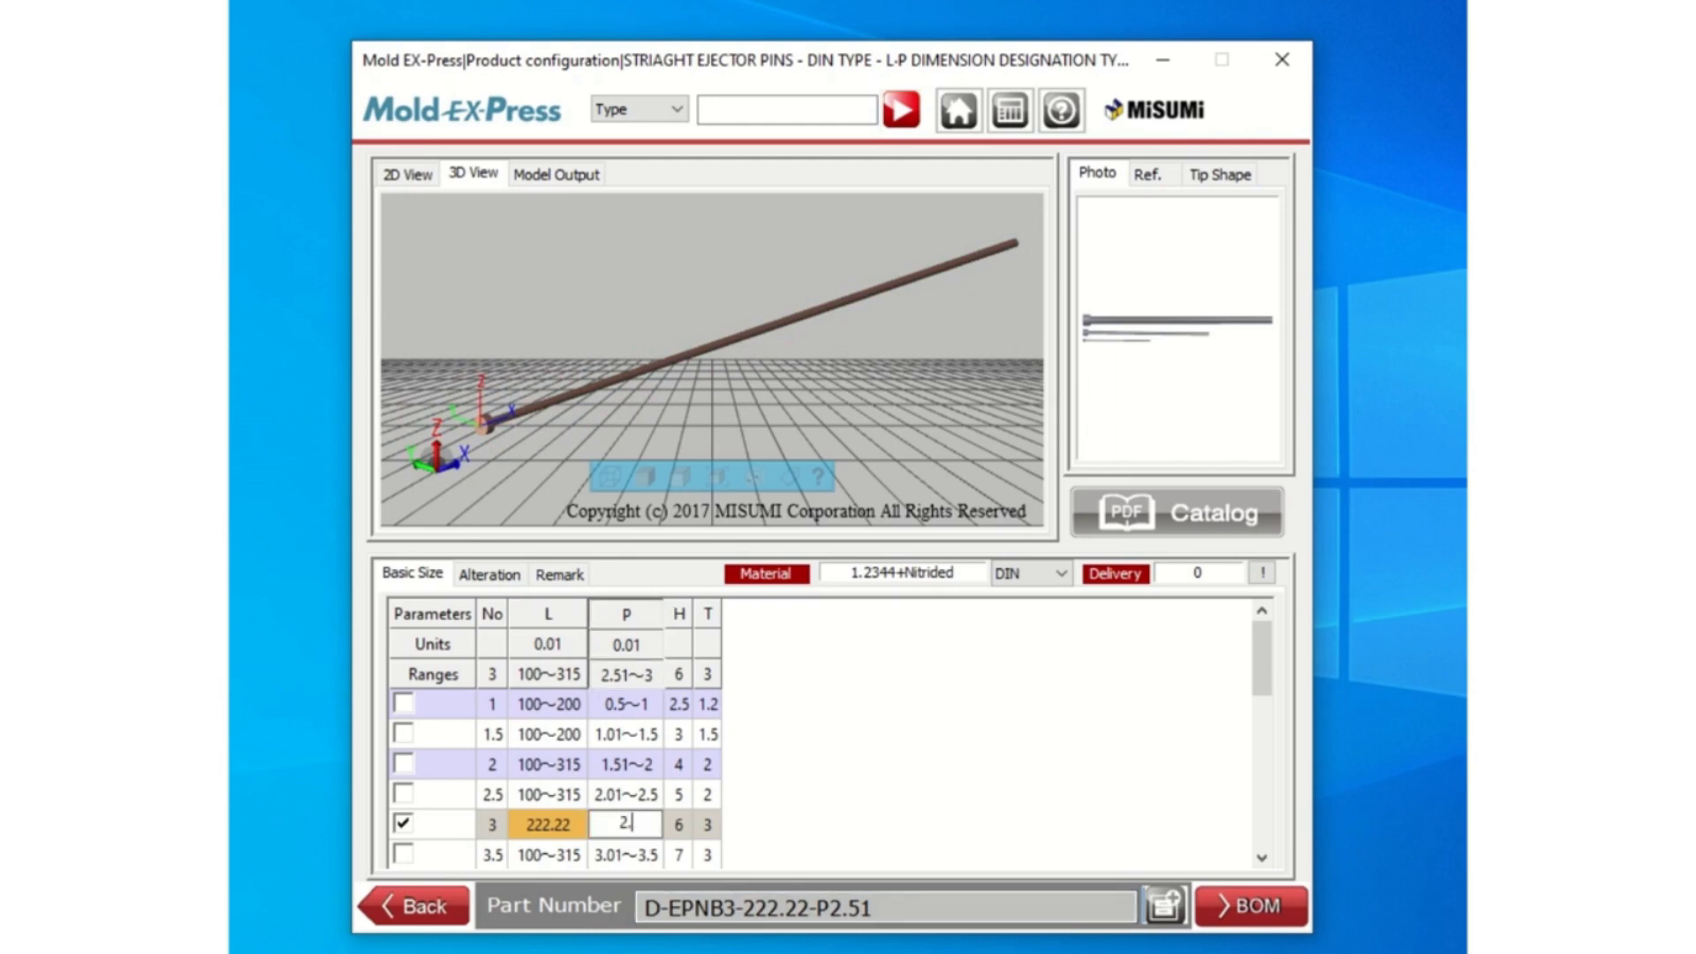
{"action": "type", "text": "78"}
{"action": "key", "text": "Return"}
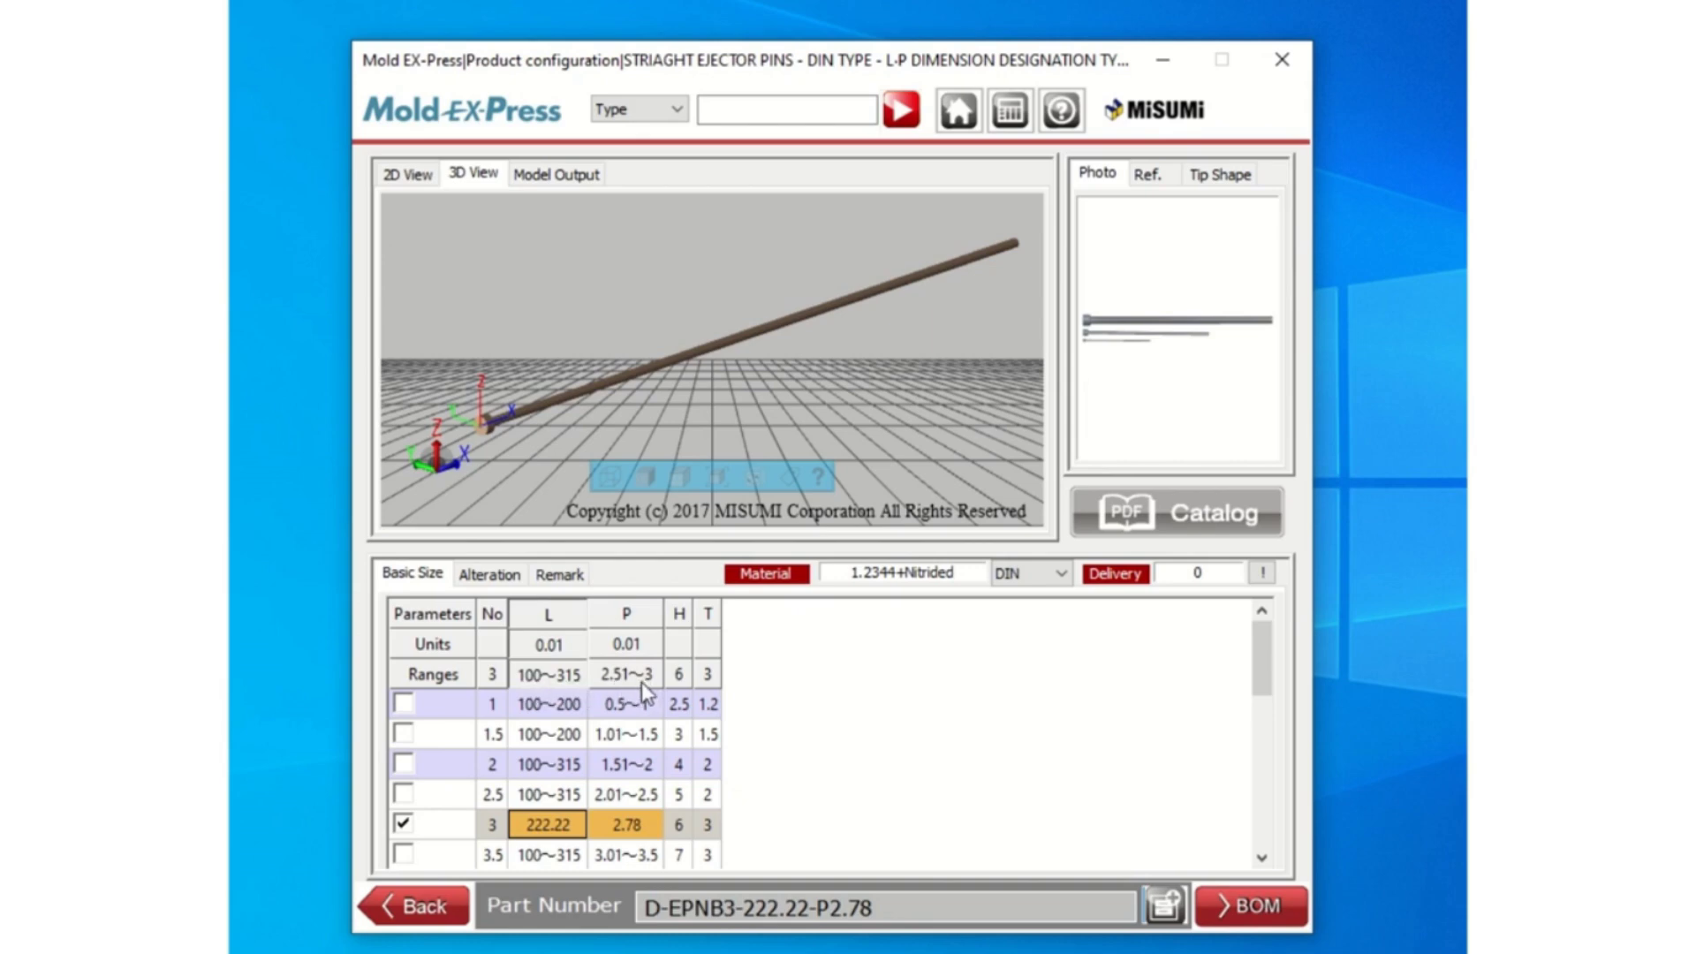
- Try to set the shaft diameter P to 3.78, return to re-editing and check P in the part number
{"action": "left_click", "coordinate": [627, 824]}
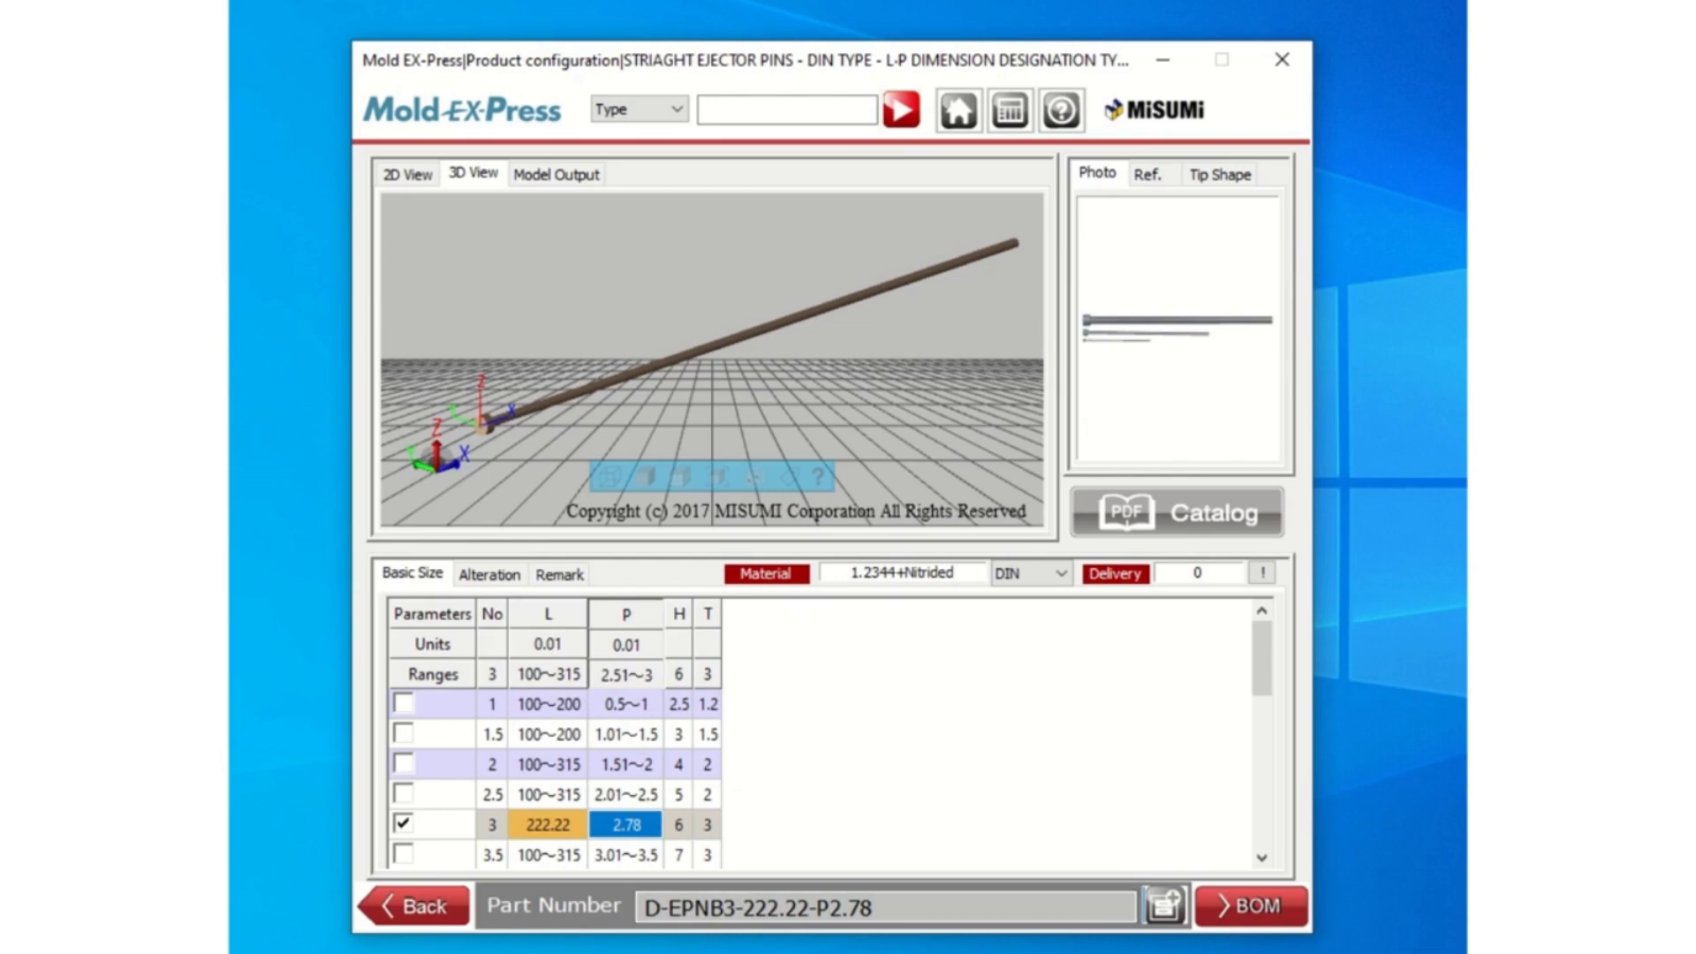
{"action": "type", "text": "3"}
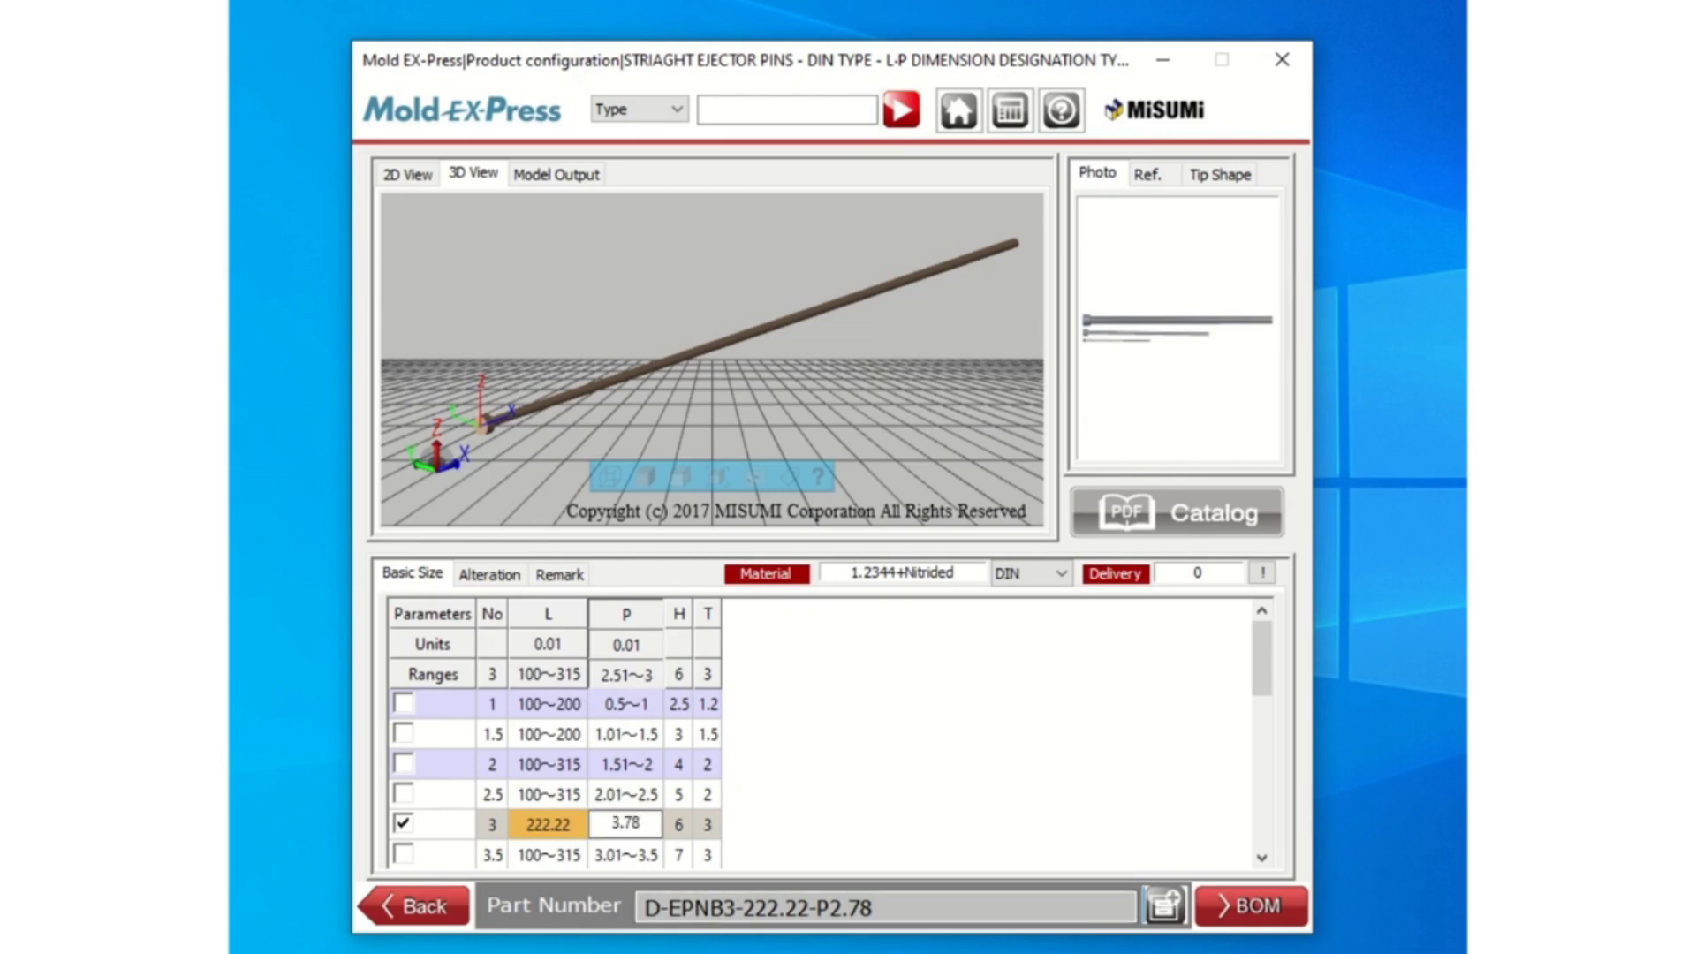
{"action": "key", "text": "Return"}
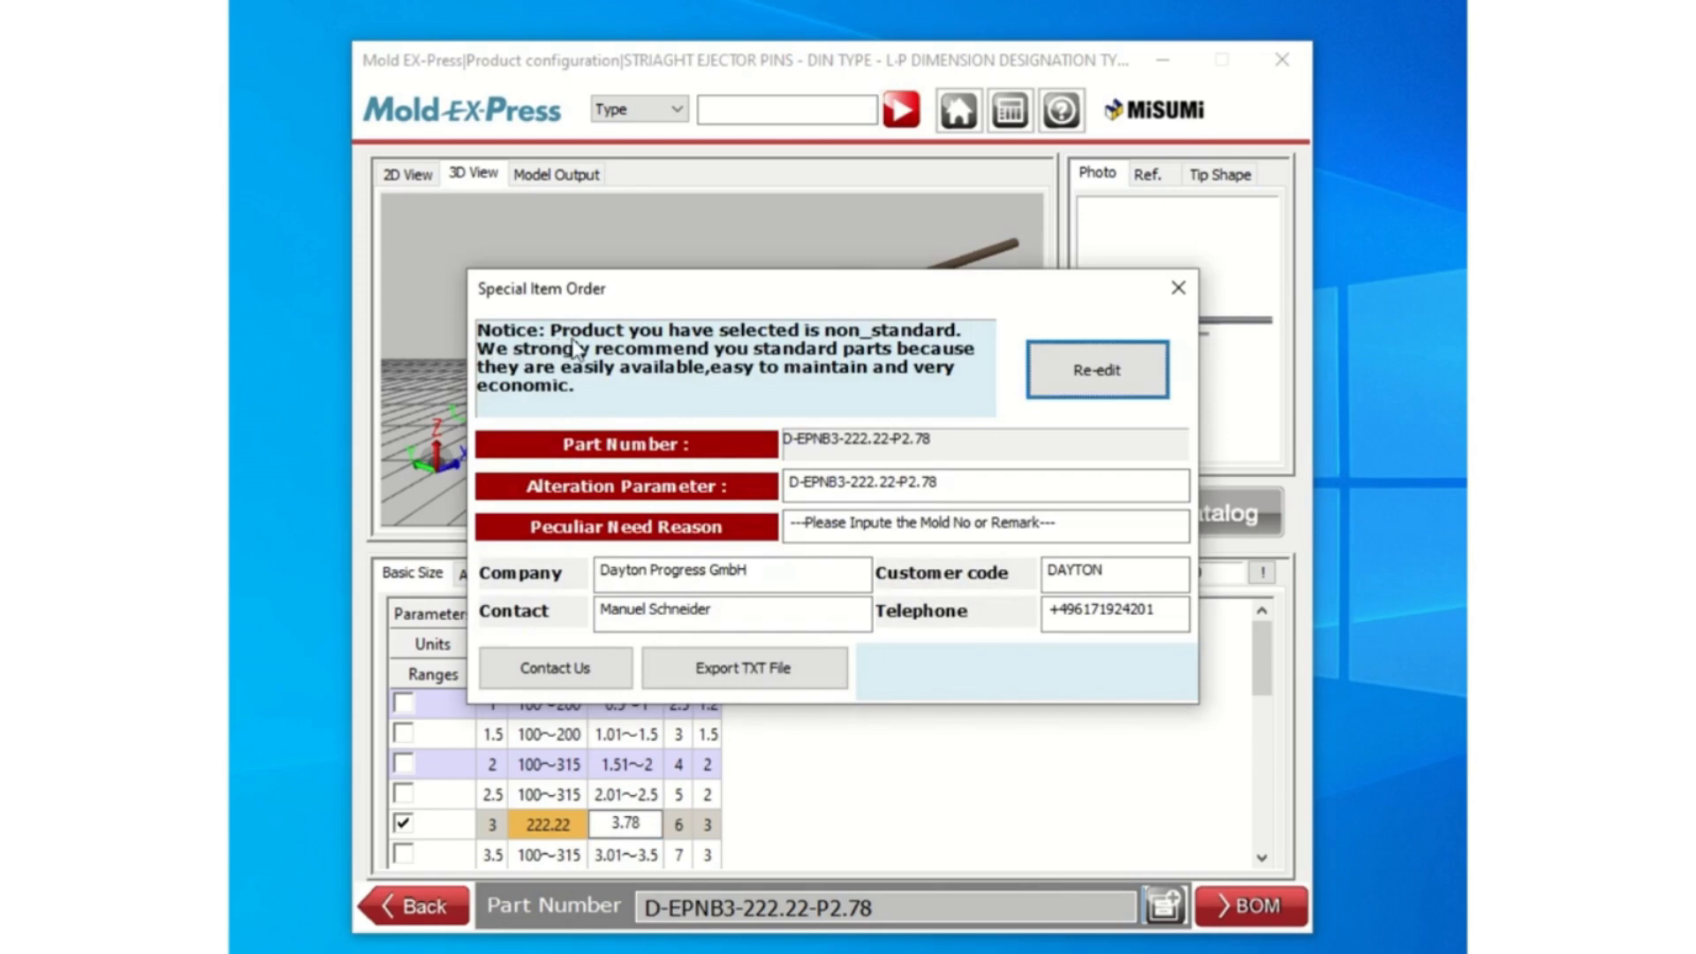
{"action": "left_click", "coordinate": [1108, 379]}
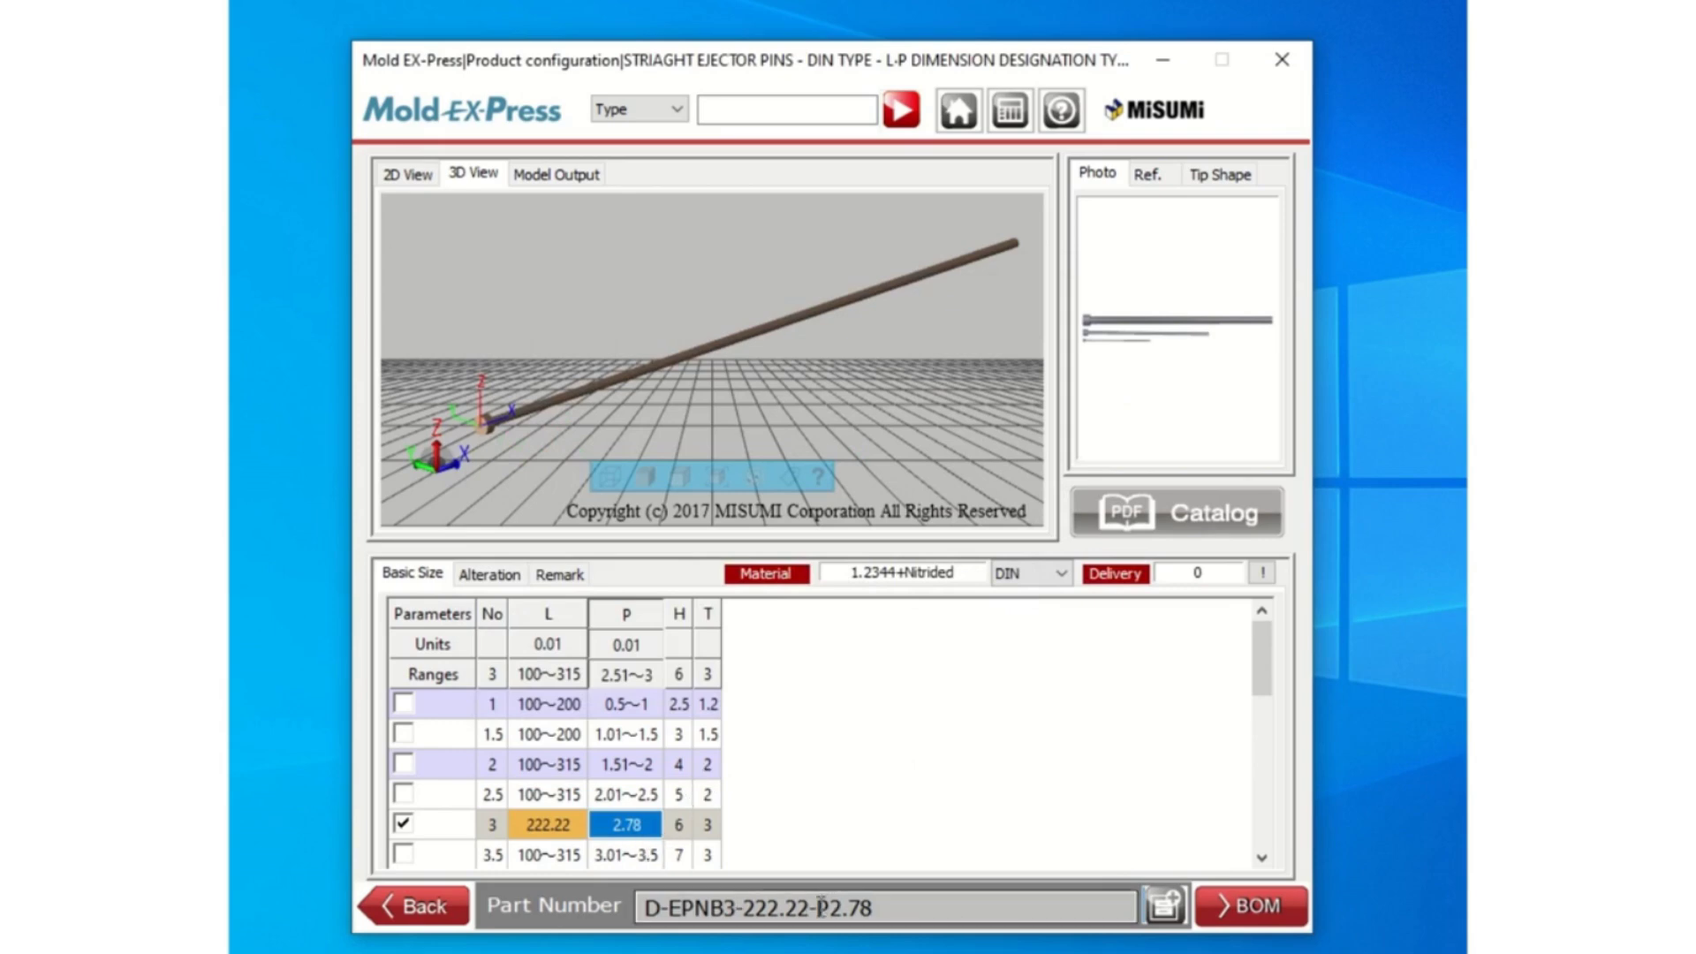
{"action": "left_click_drag", "start_coordinate": [818, 907], "coordinate": [894, 908]}
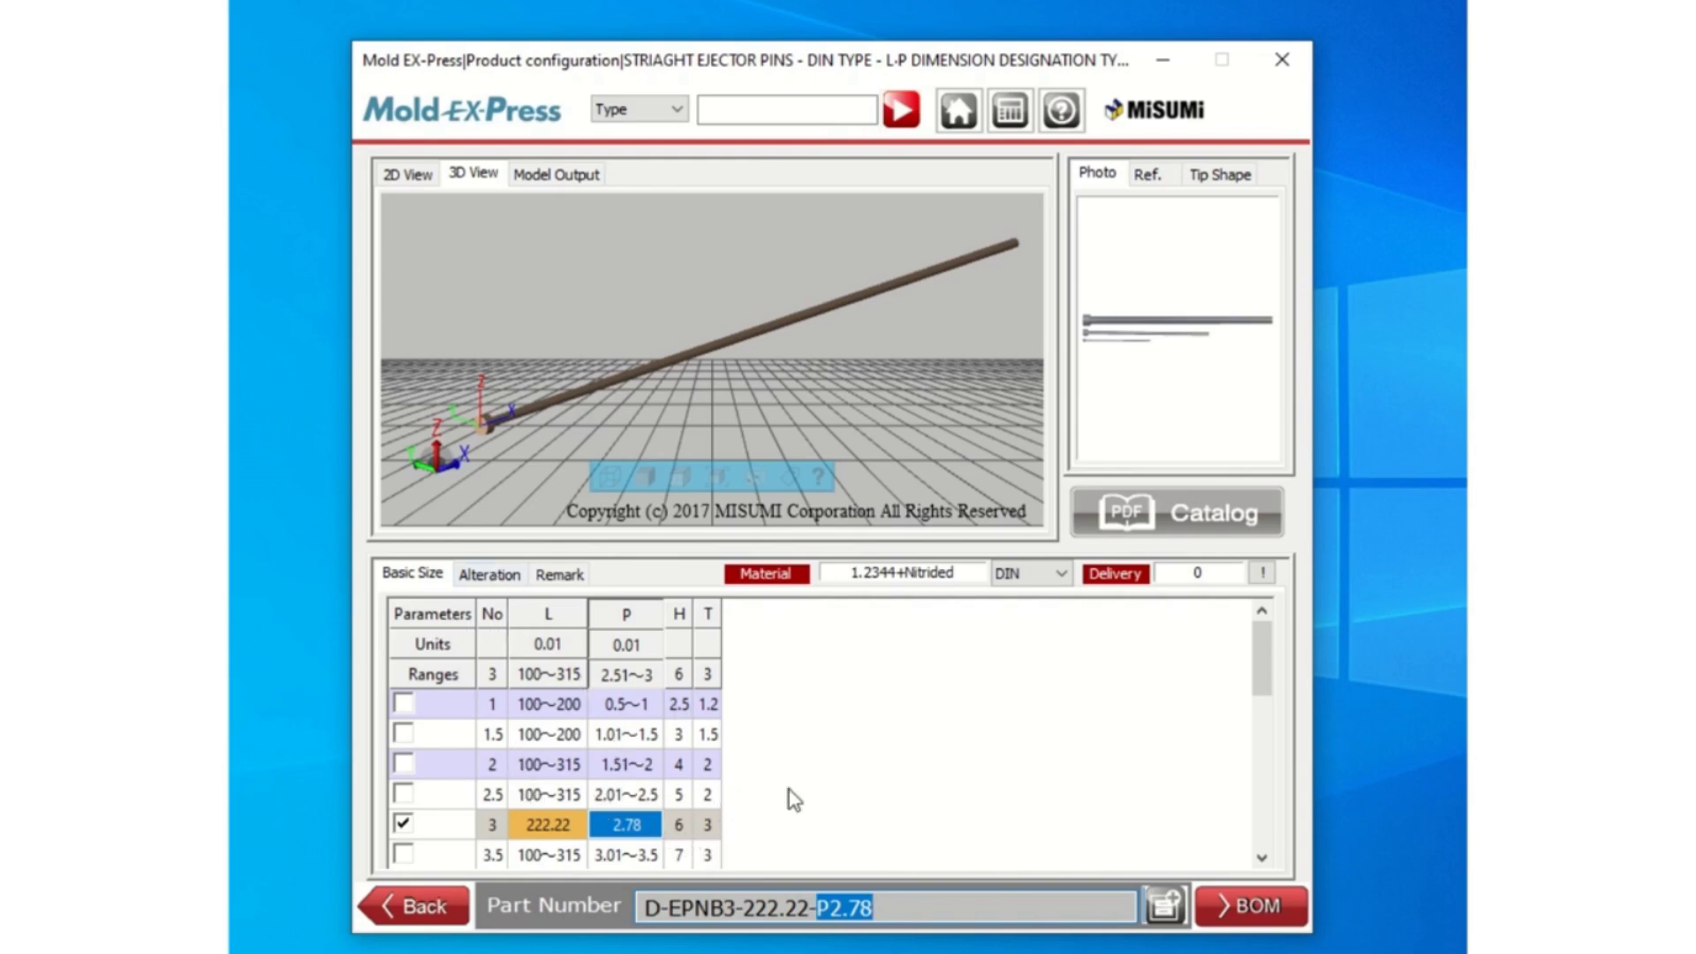
- Examine the pin's available alterations KC, WKC and HC with their images
{"action": "left_click", "coordinate": [489, 576]}
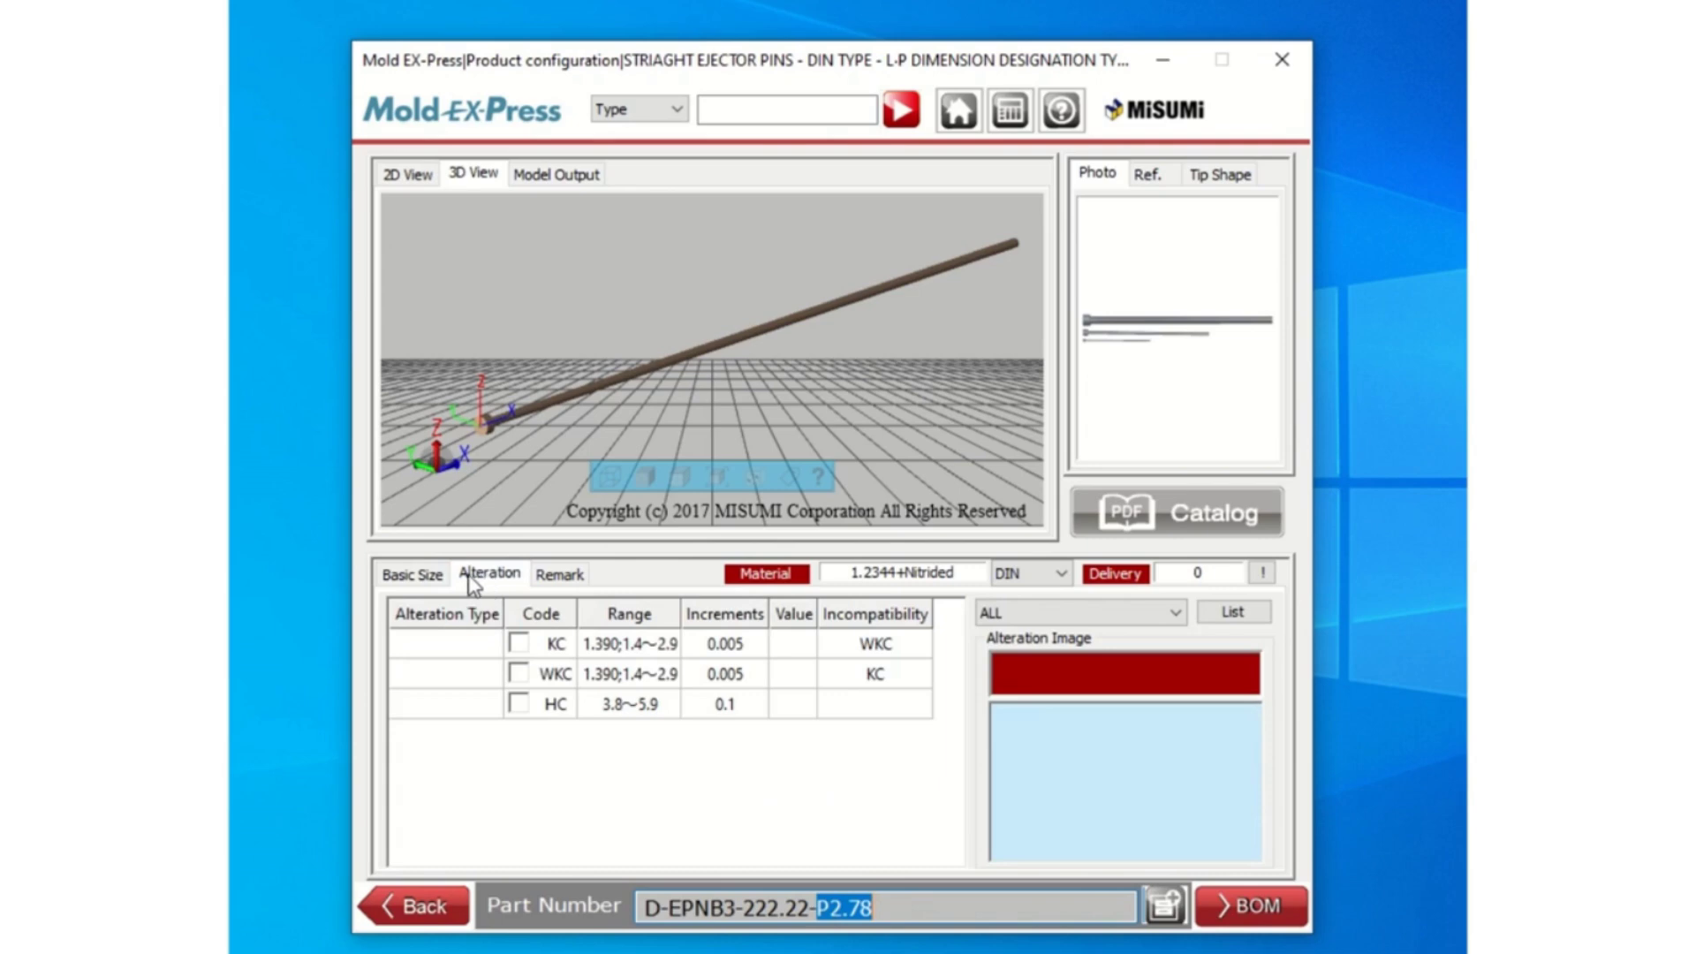
{"action": "left_click", "coordinate": [443, 655]}
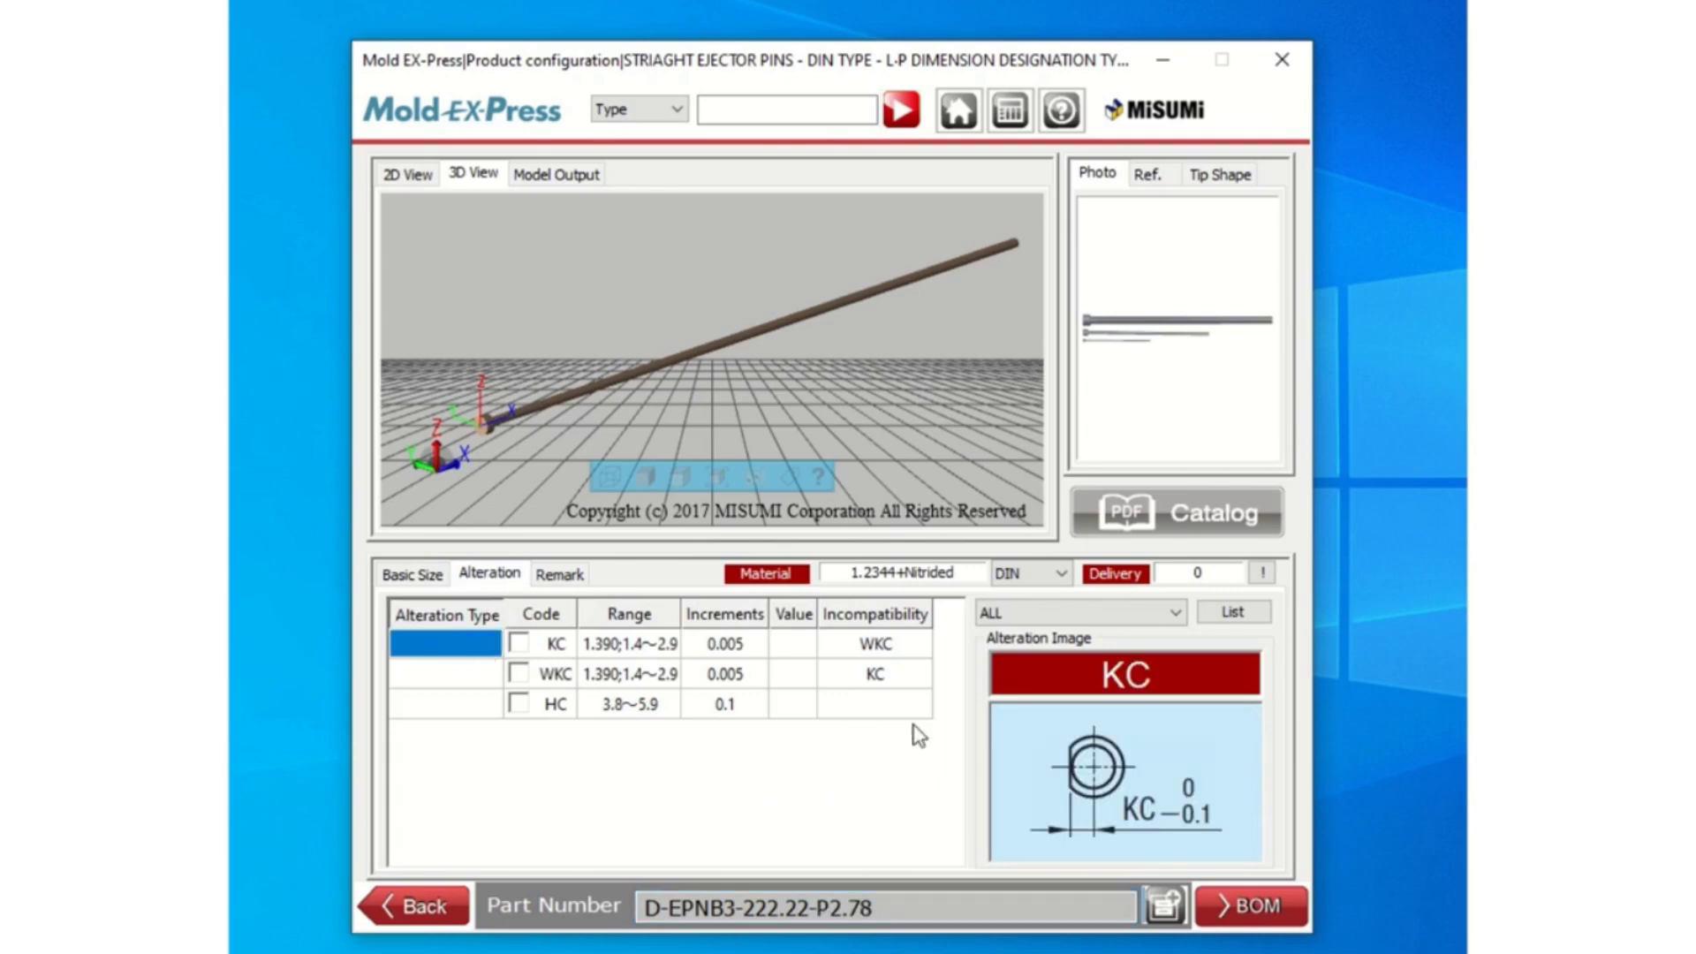
{"action": "left_click", "coordinate": [433, 680]}
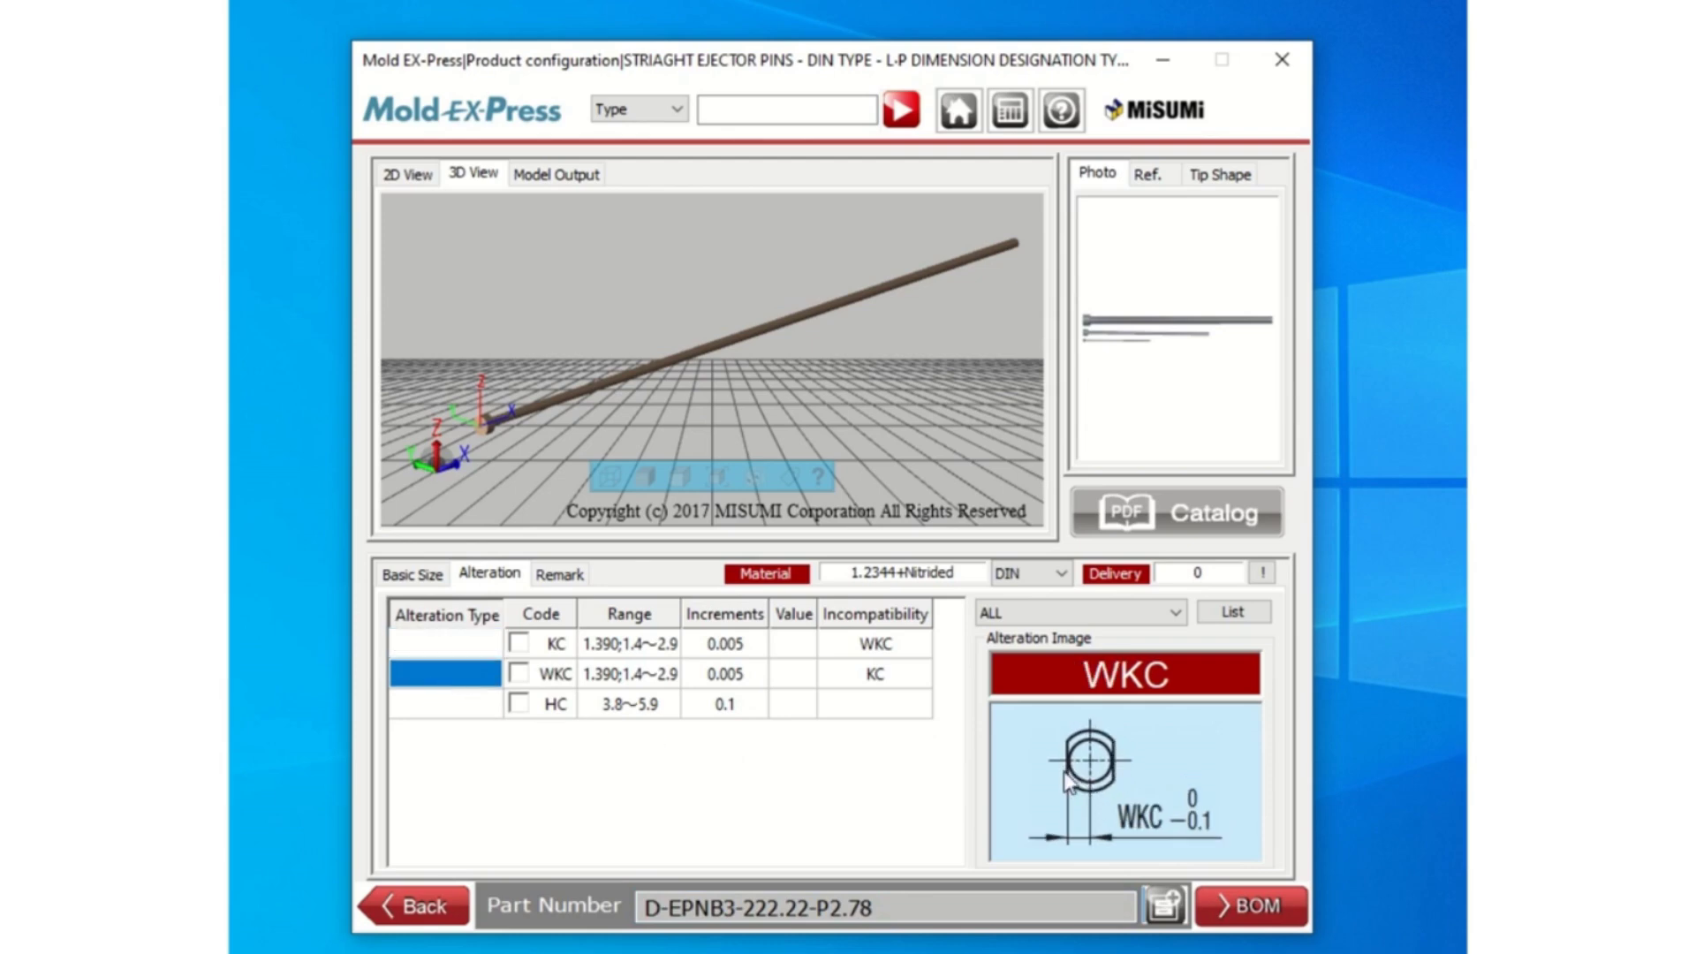
{"action": "left_click", "coordinate": [474, 709]}
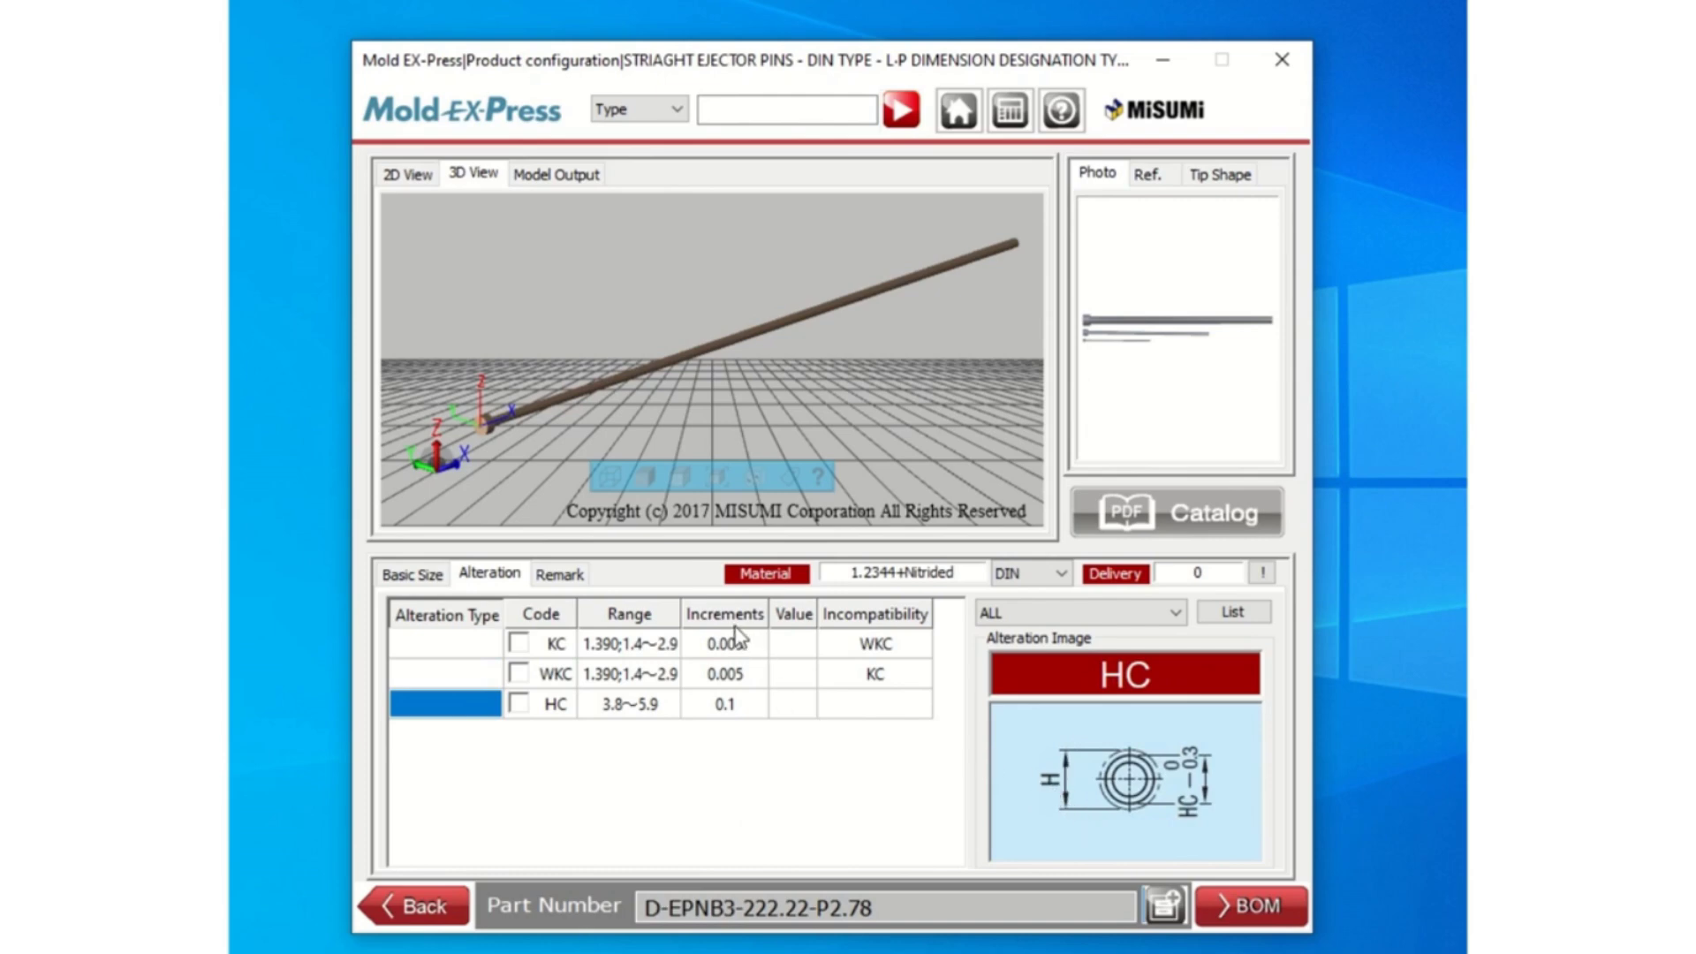
- Apply the WKC alteration to the pin head with a value of 2.5 and inspect the head in the 3D model
{"action": "left_click", "coordinate": [519, 675]}
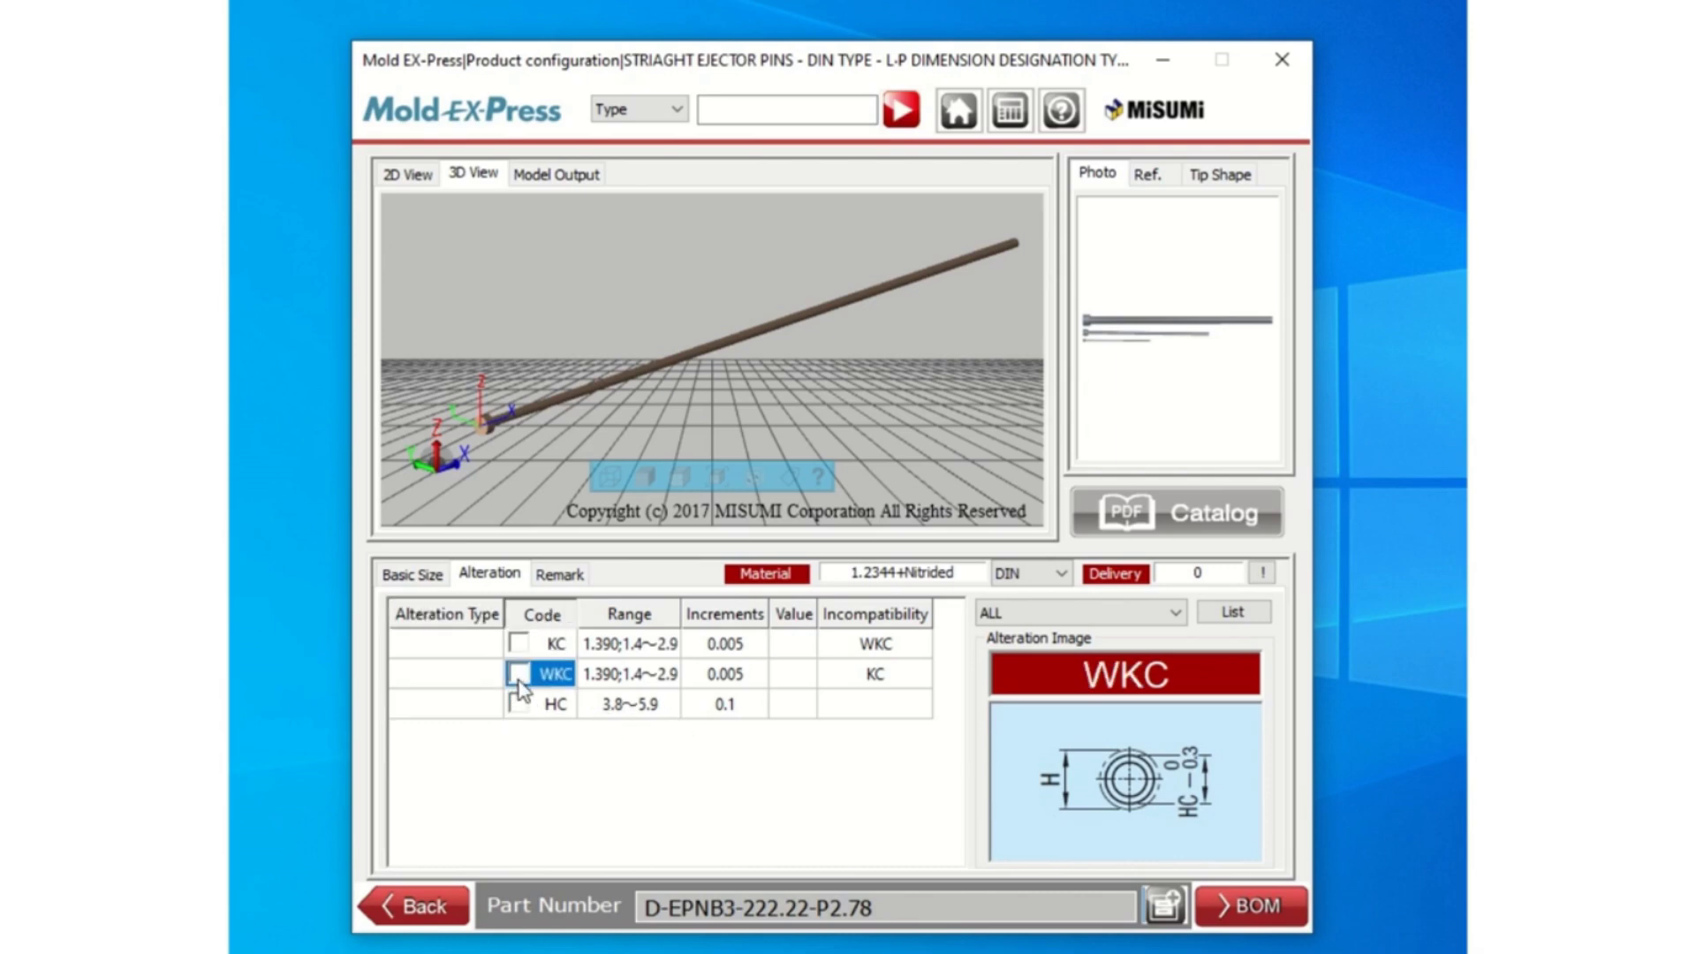
{"action": "middle_click_drag", "start_coordinate": [573, 394], "coordinate": [794, 358]}
{"action": "scroll", "coordinate": [793, 362], "scroll_direction": "up", "scroll_amount": 3}
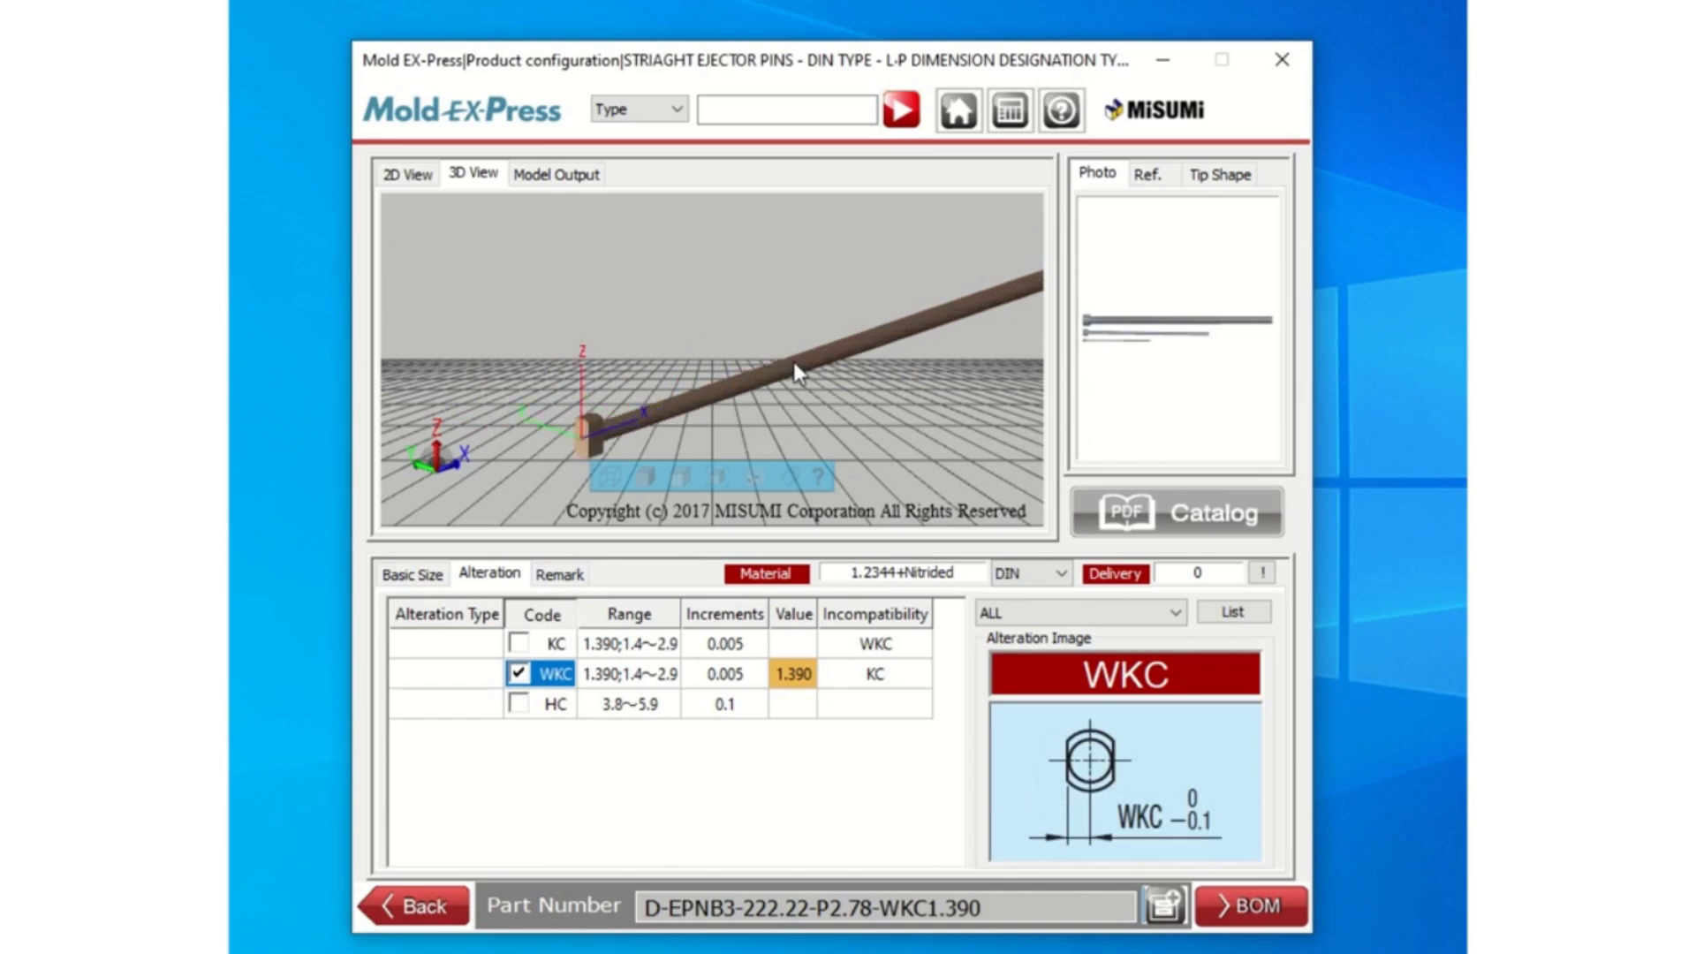
{"action": "left_click", "coordinate": [793, 674]}
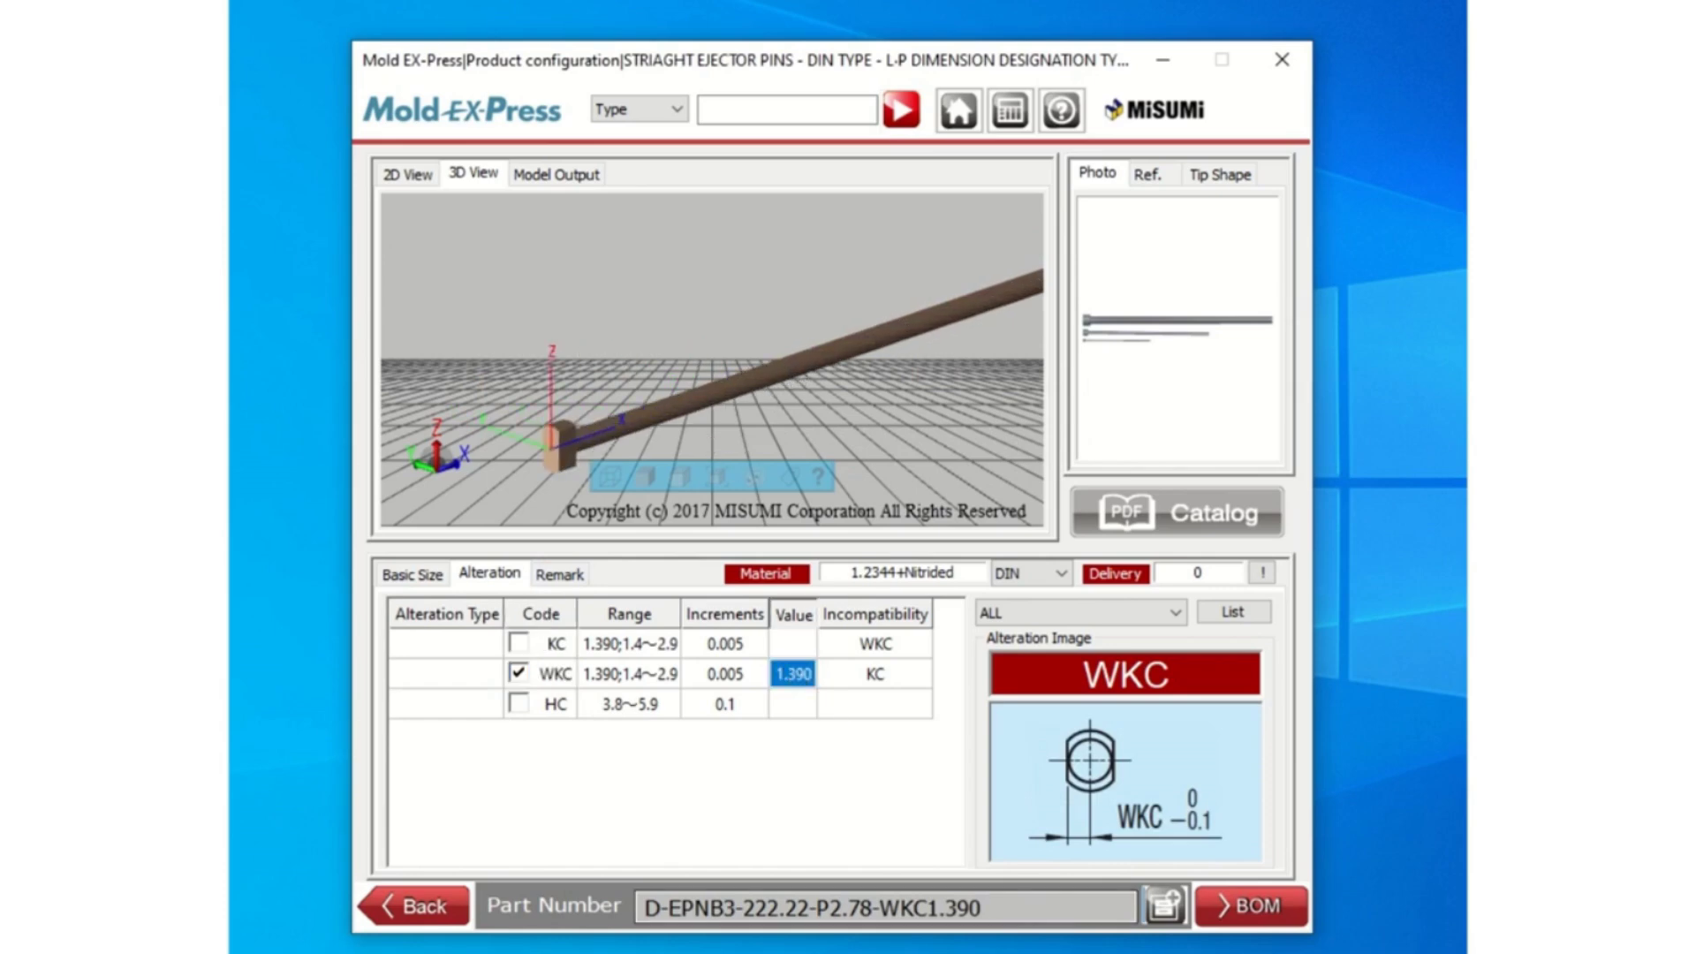
{"action": "type", "text": "2.5"}
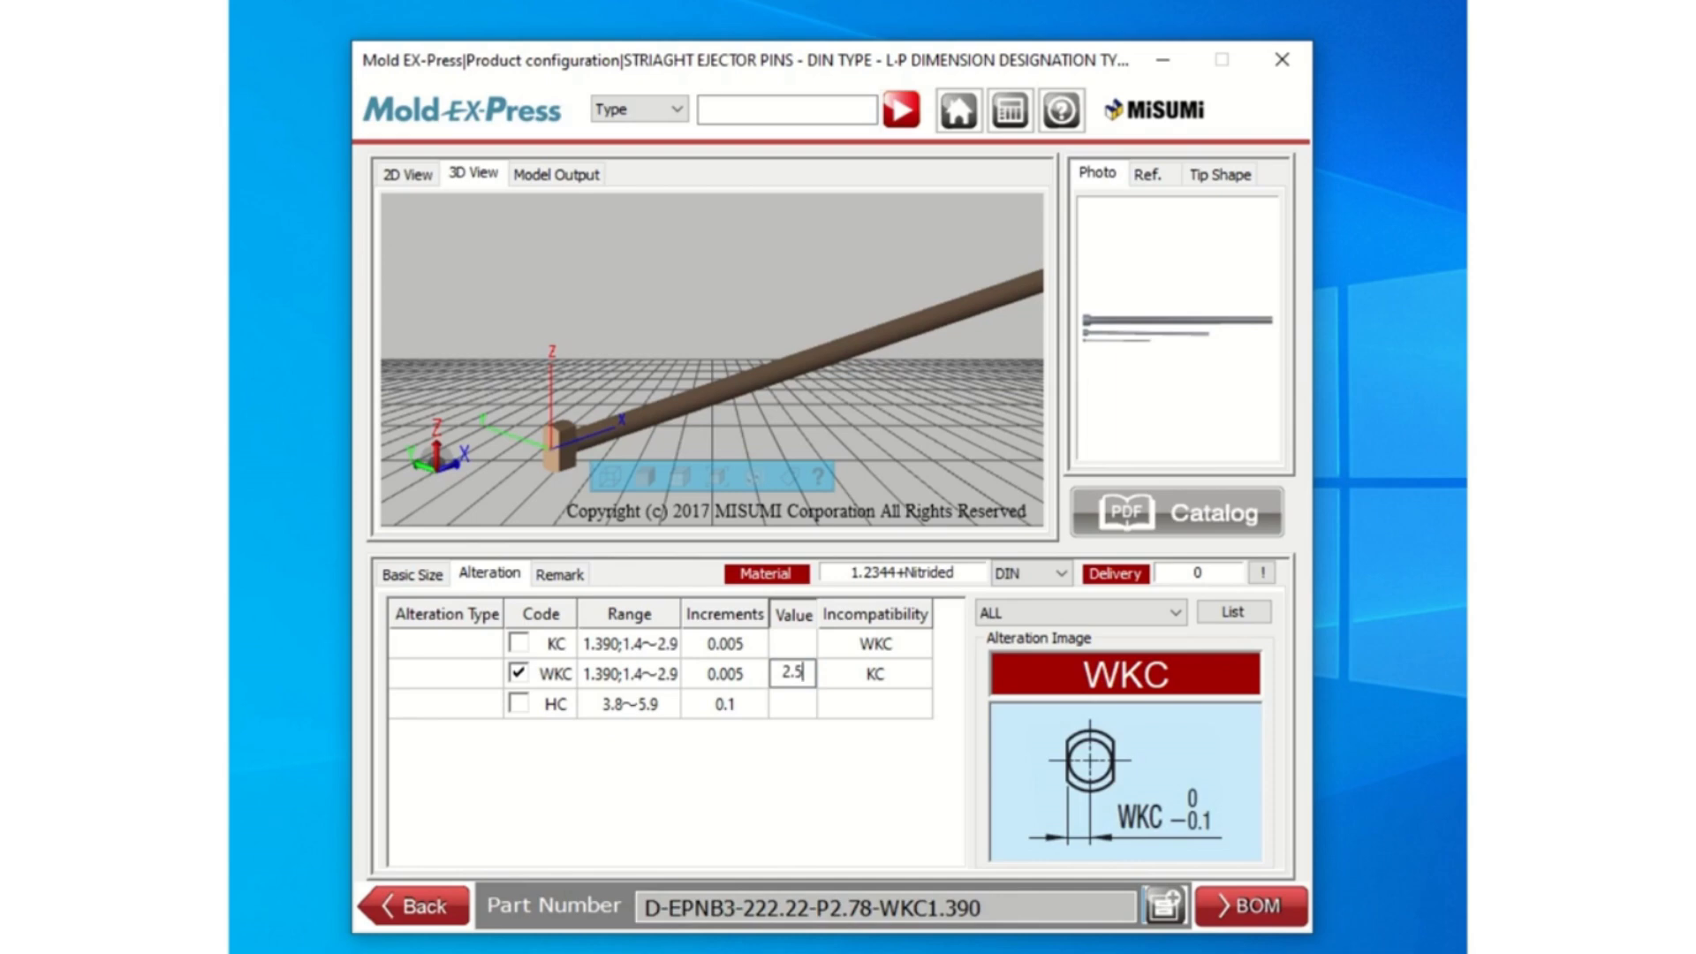
{"action": "key", "text": "Return"}
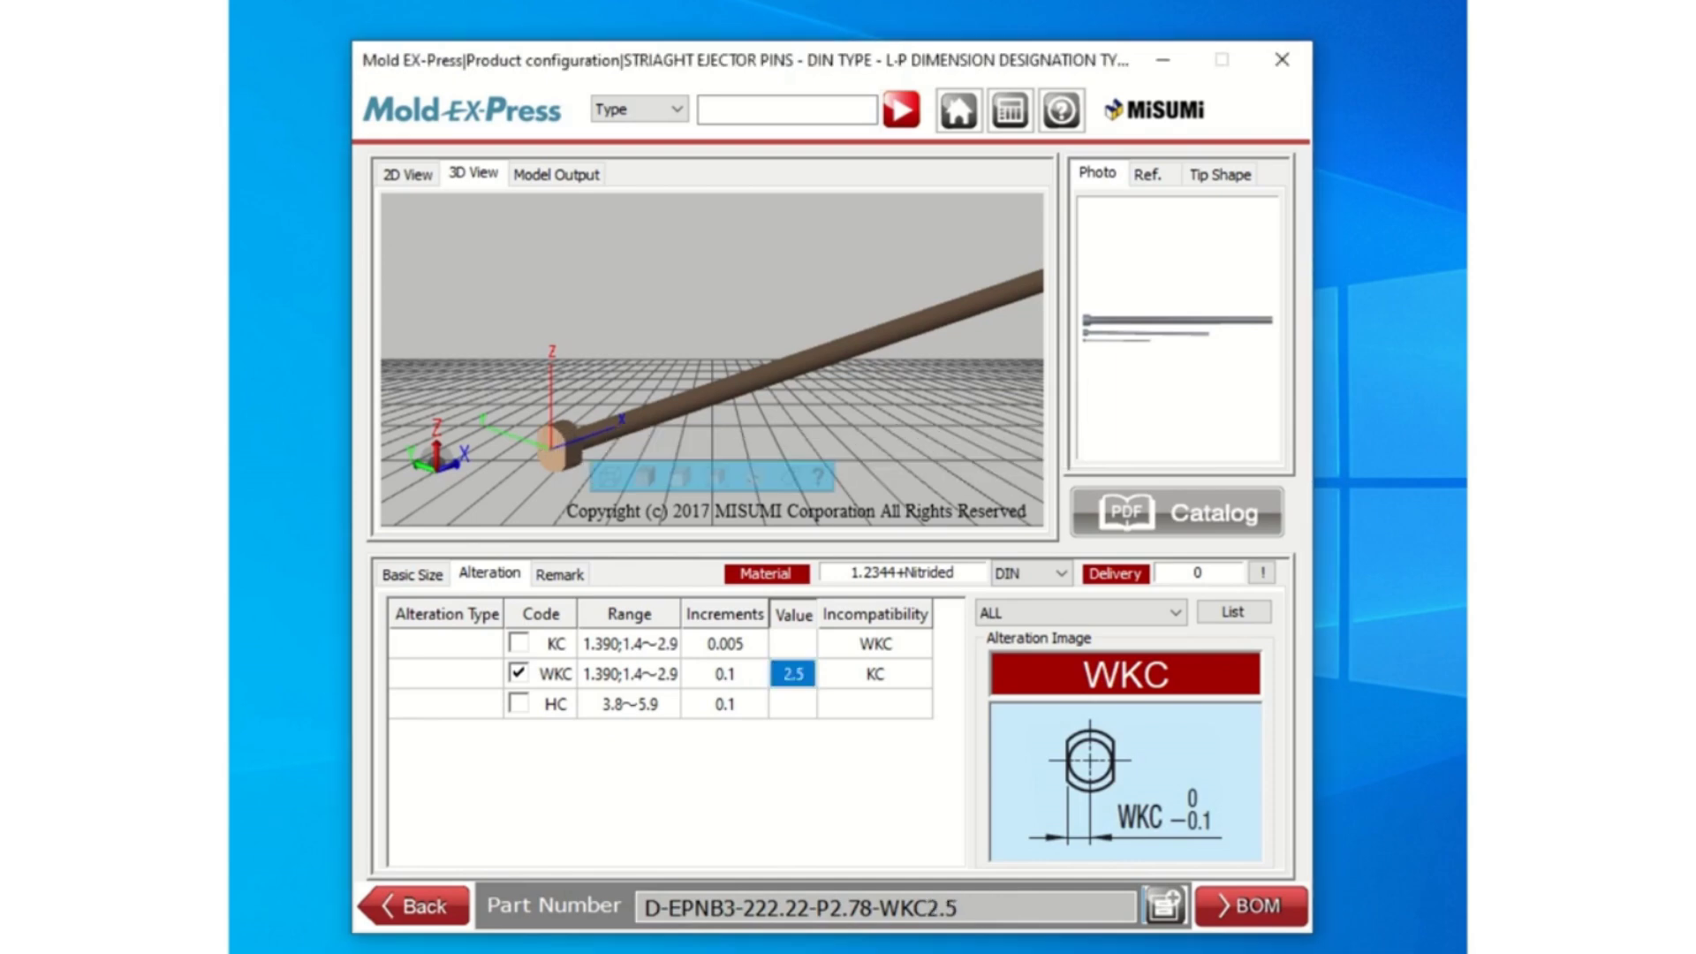
{"action": "left_click_drag", "start_coordinate": [629, 426], "coordinate": [682, 355]}
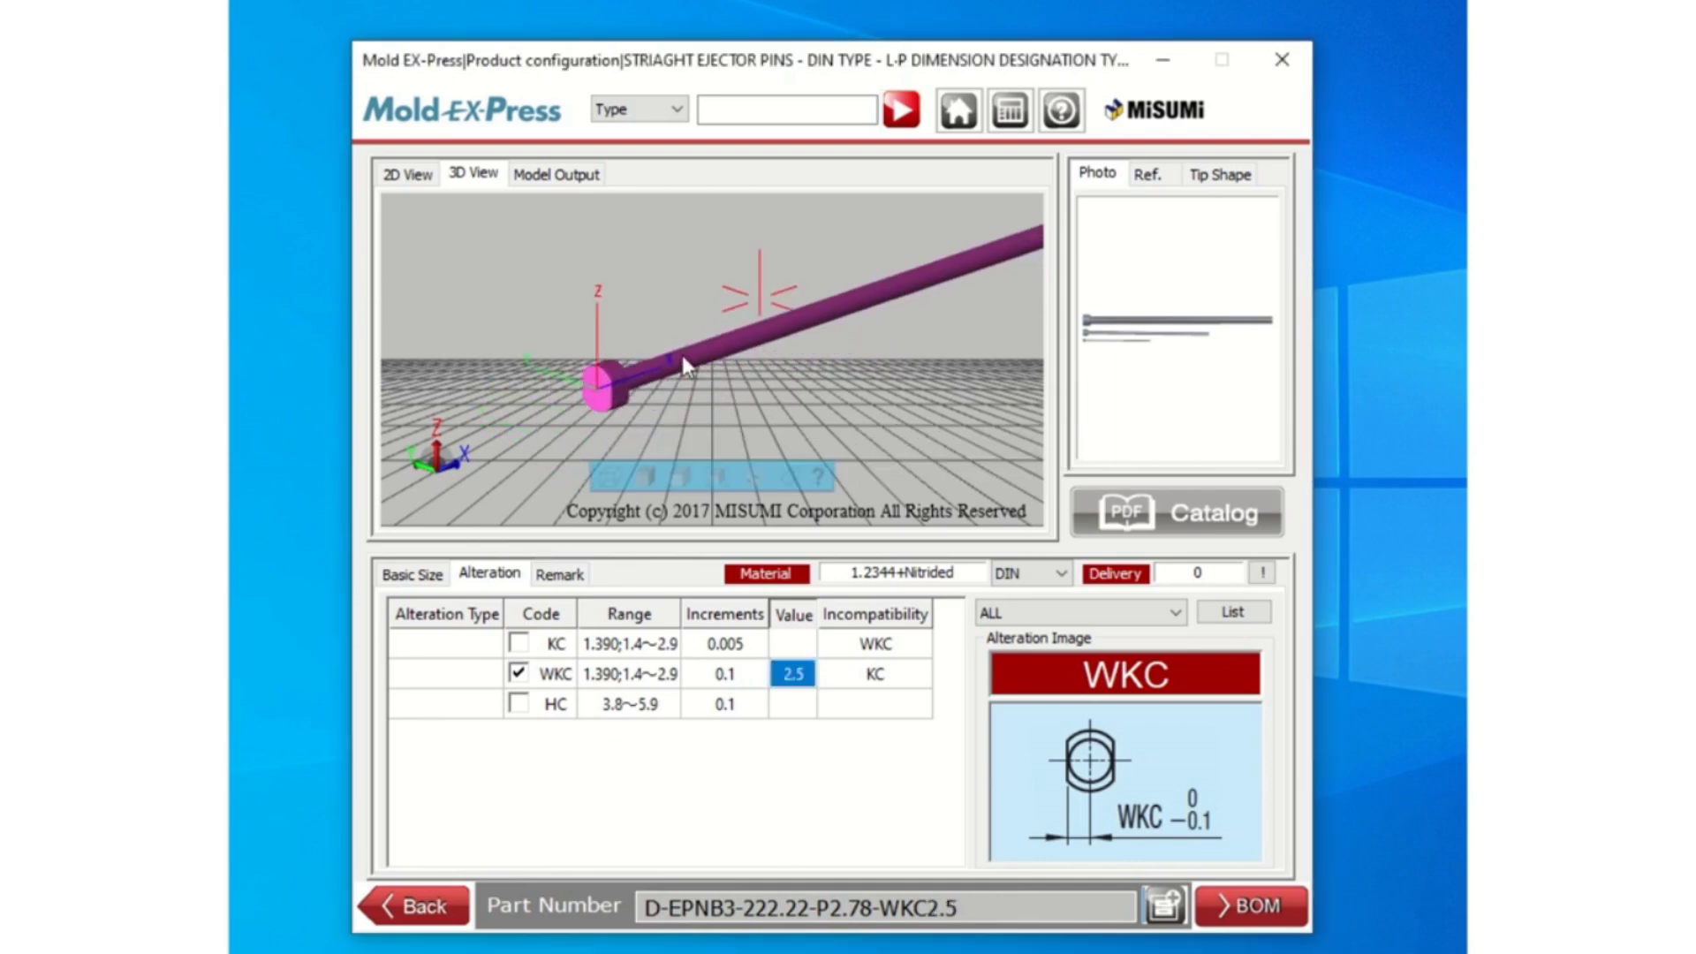
- Check the WKC code and the full part number, and look at the 3D view's display options
{"action": "left_click_drag", "start_coordinate": [881, 907], "coordinate": [975, 905]}
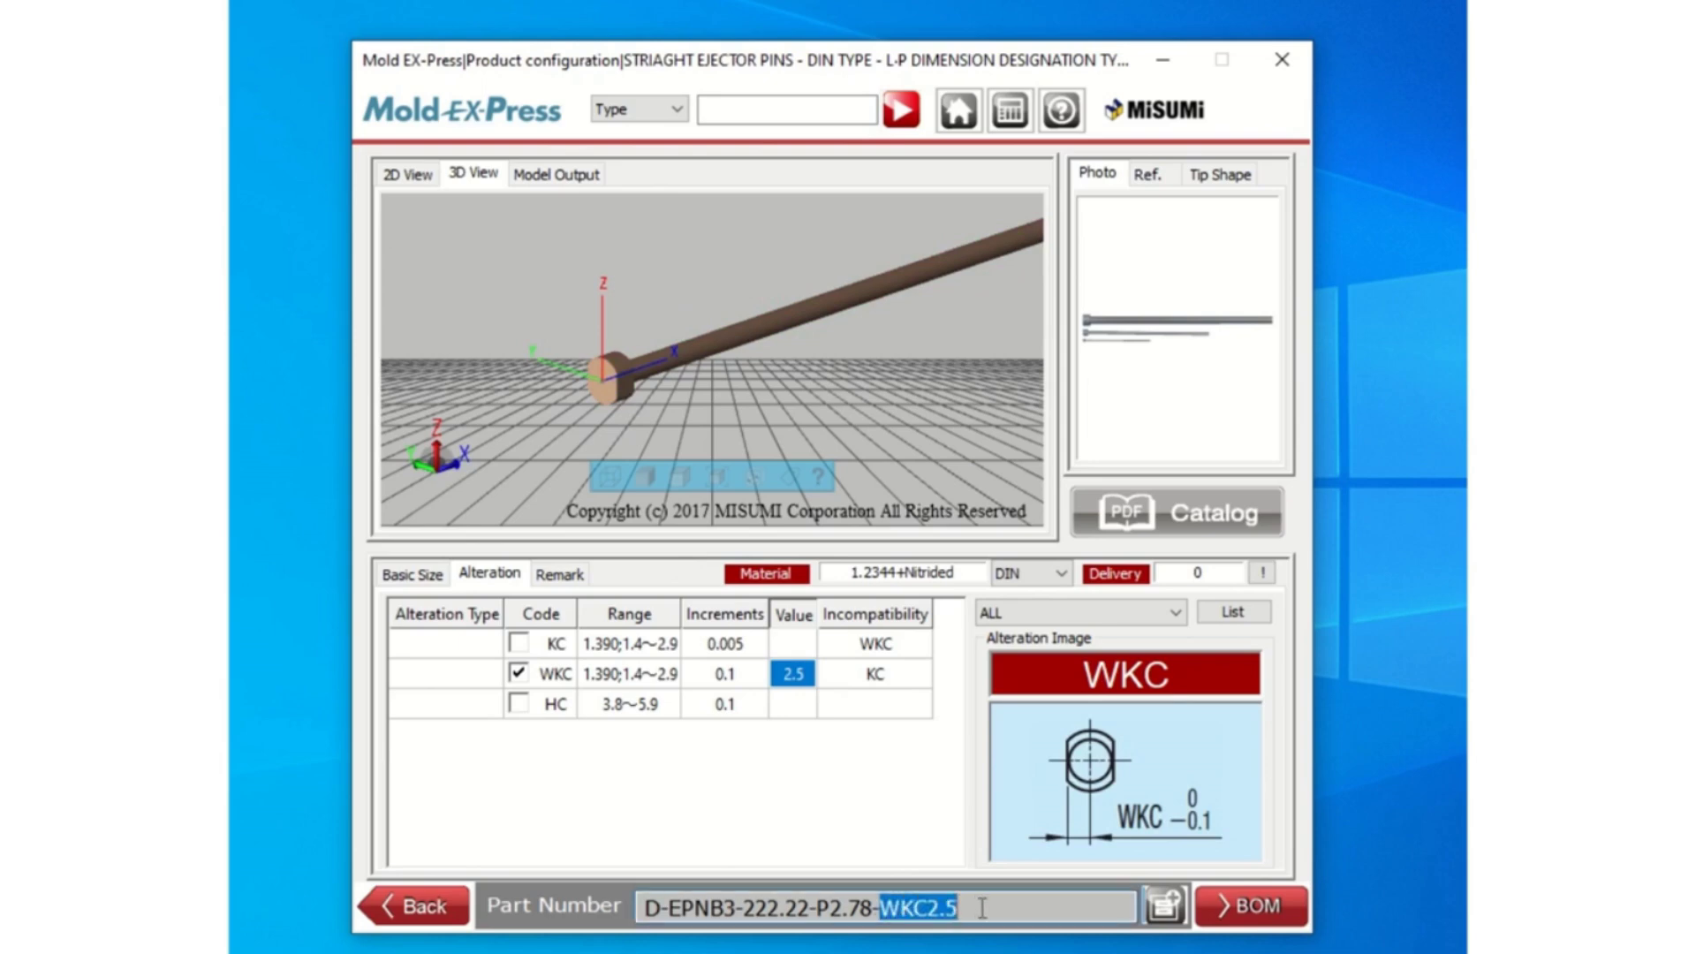
{"action": "left_click_drag", "start_coordinate": [993, 912], "coordinate": [593, 910]}
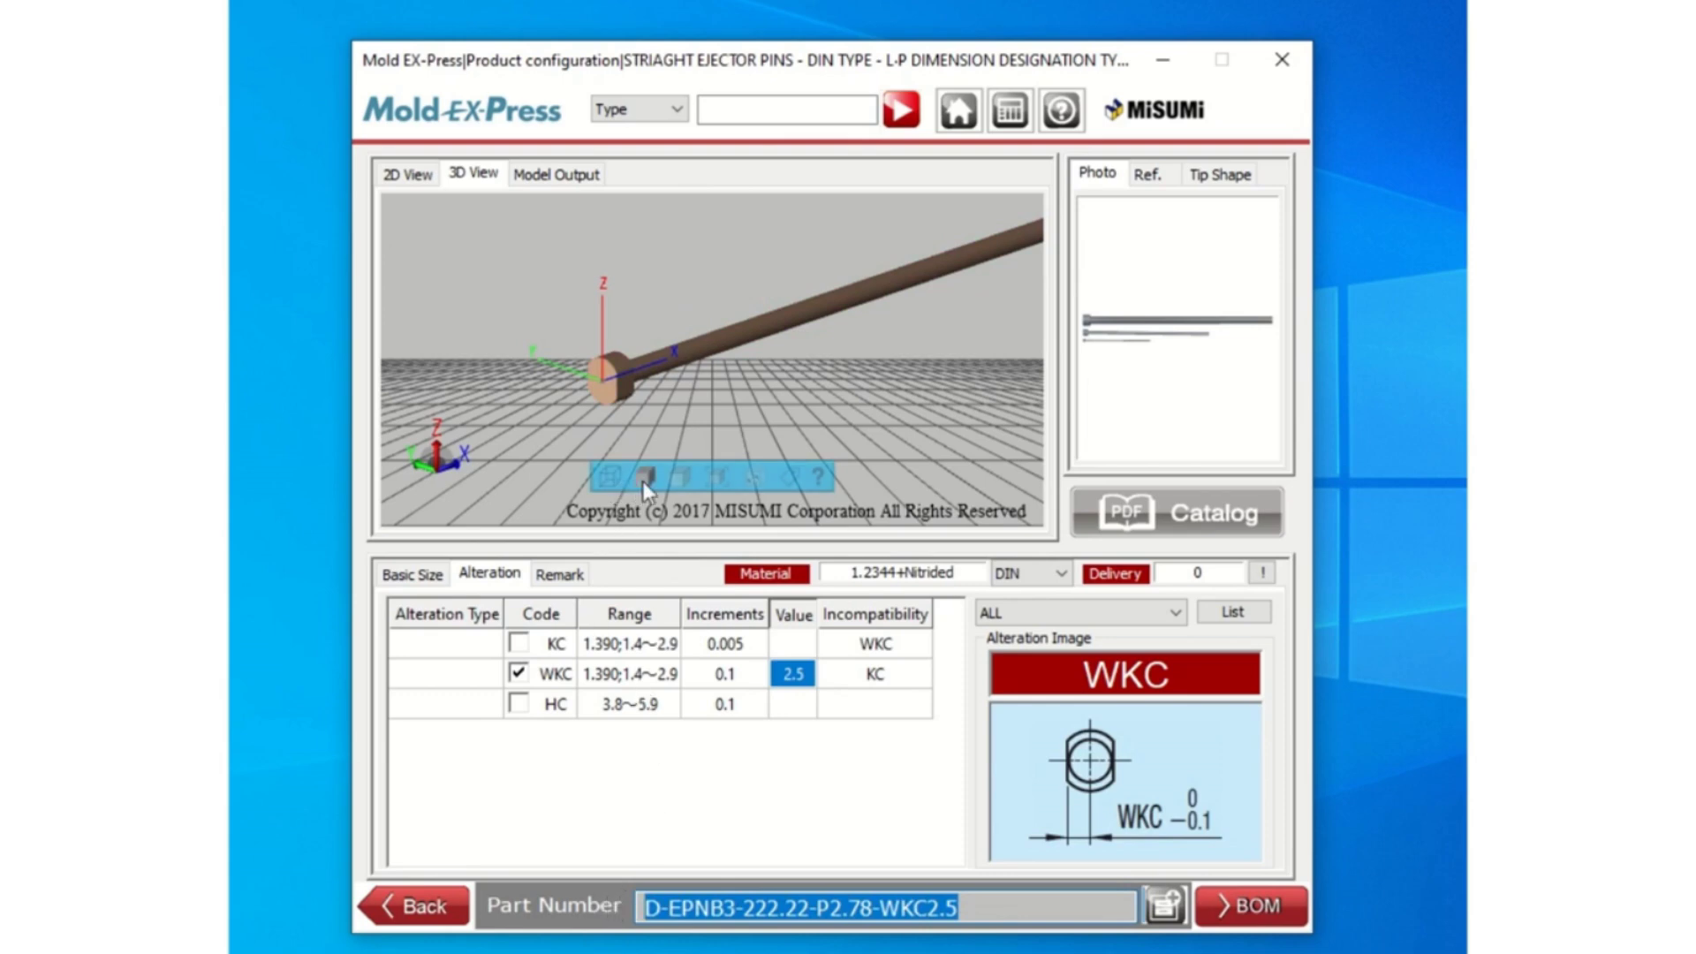
{"action": "right_click", "coordinate": [818, 475]}
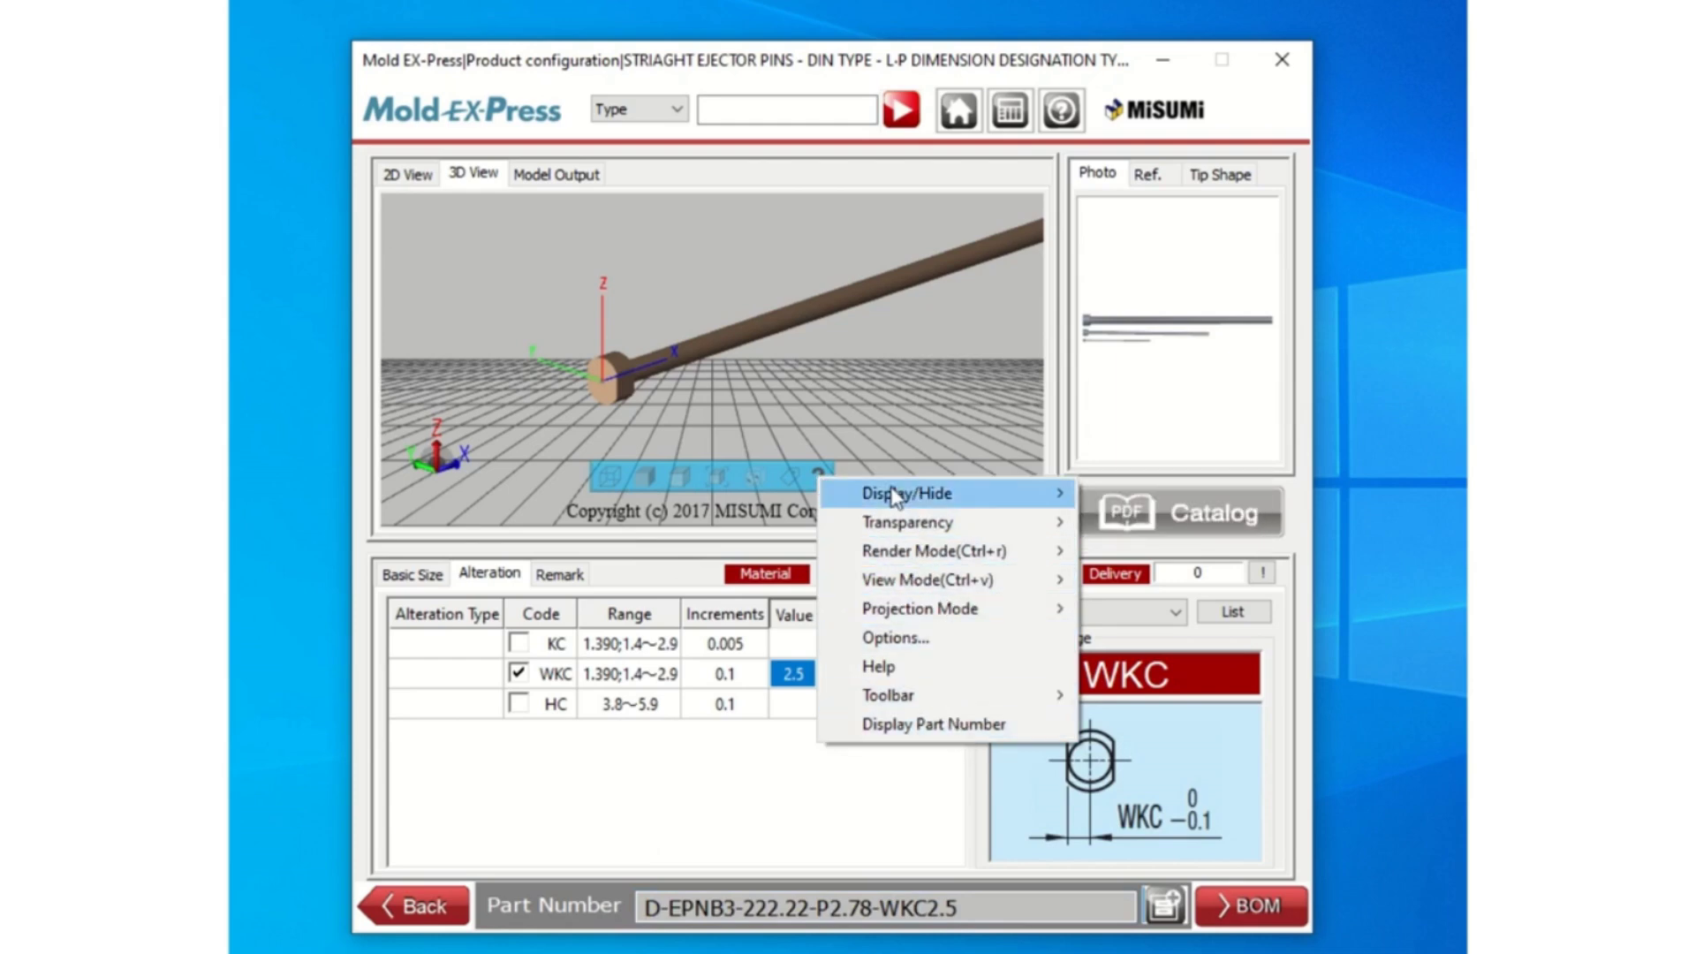
{"action": "left_click", "coordinate": [779, 344]}
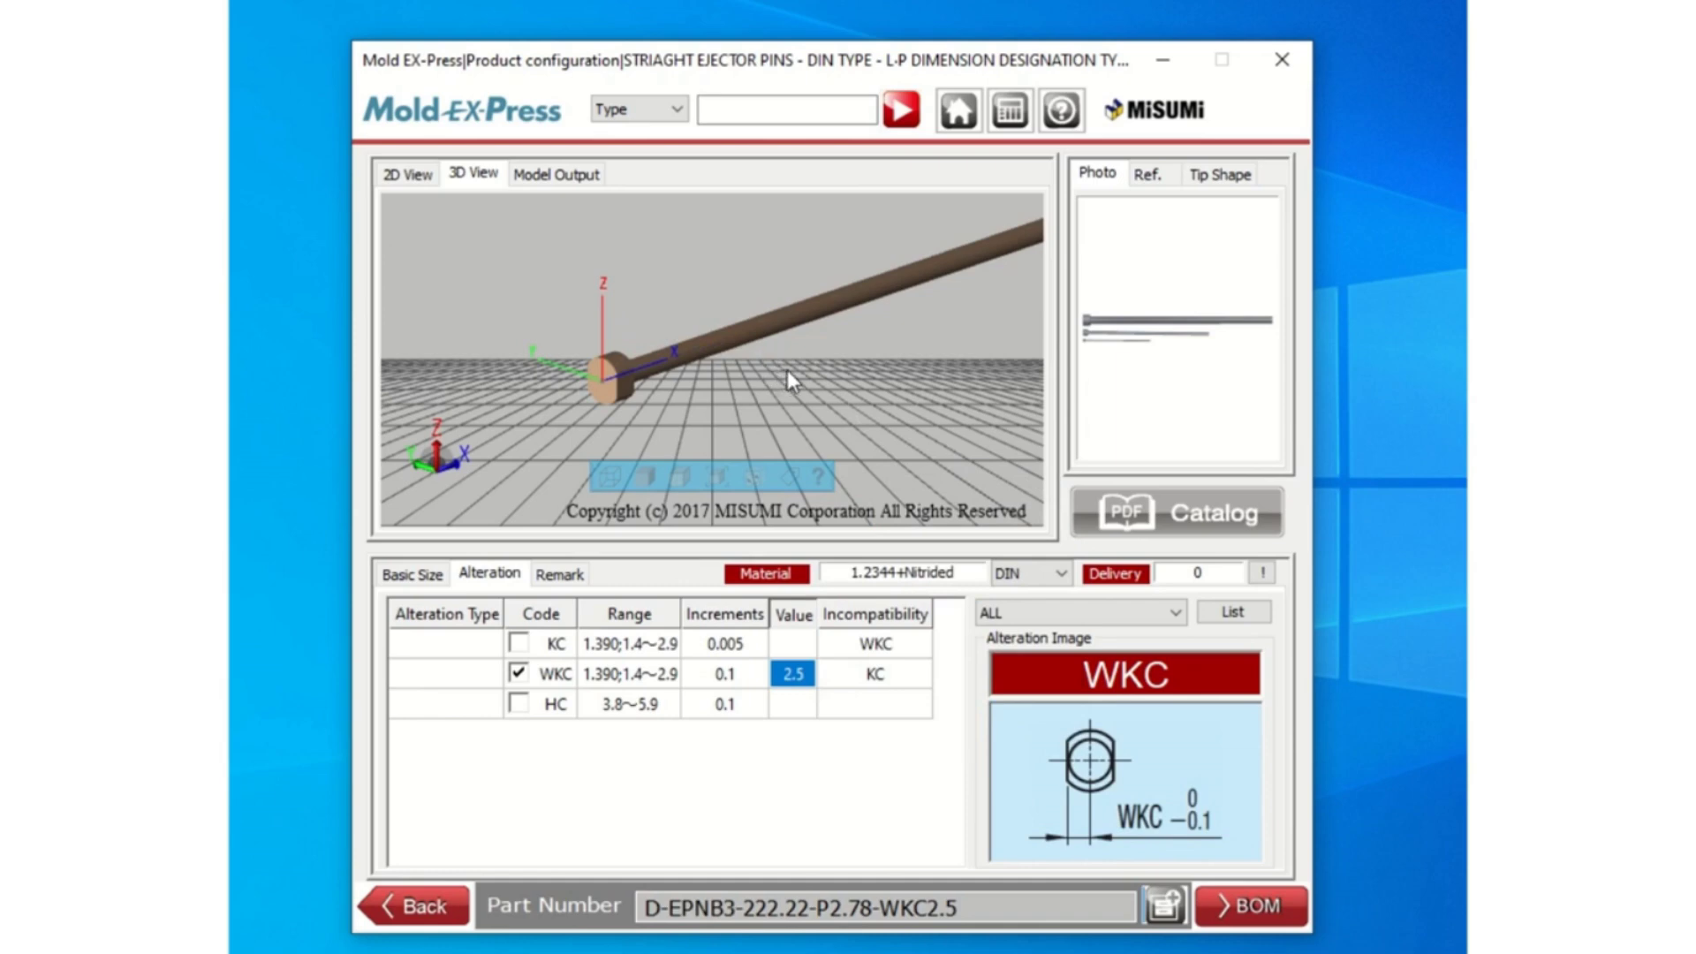
- Generate the pin's STEP and DXF models and check the stp output folder for the exported file
{"action": "left_click", "coordinate": [559, 178]}
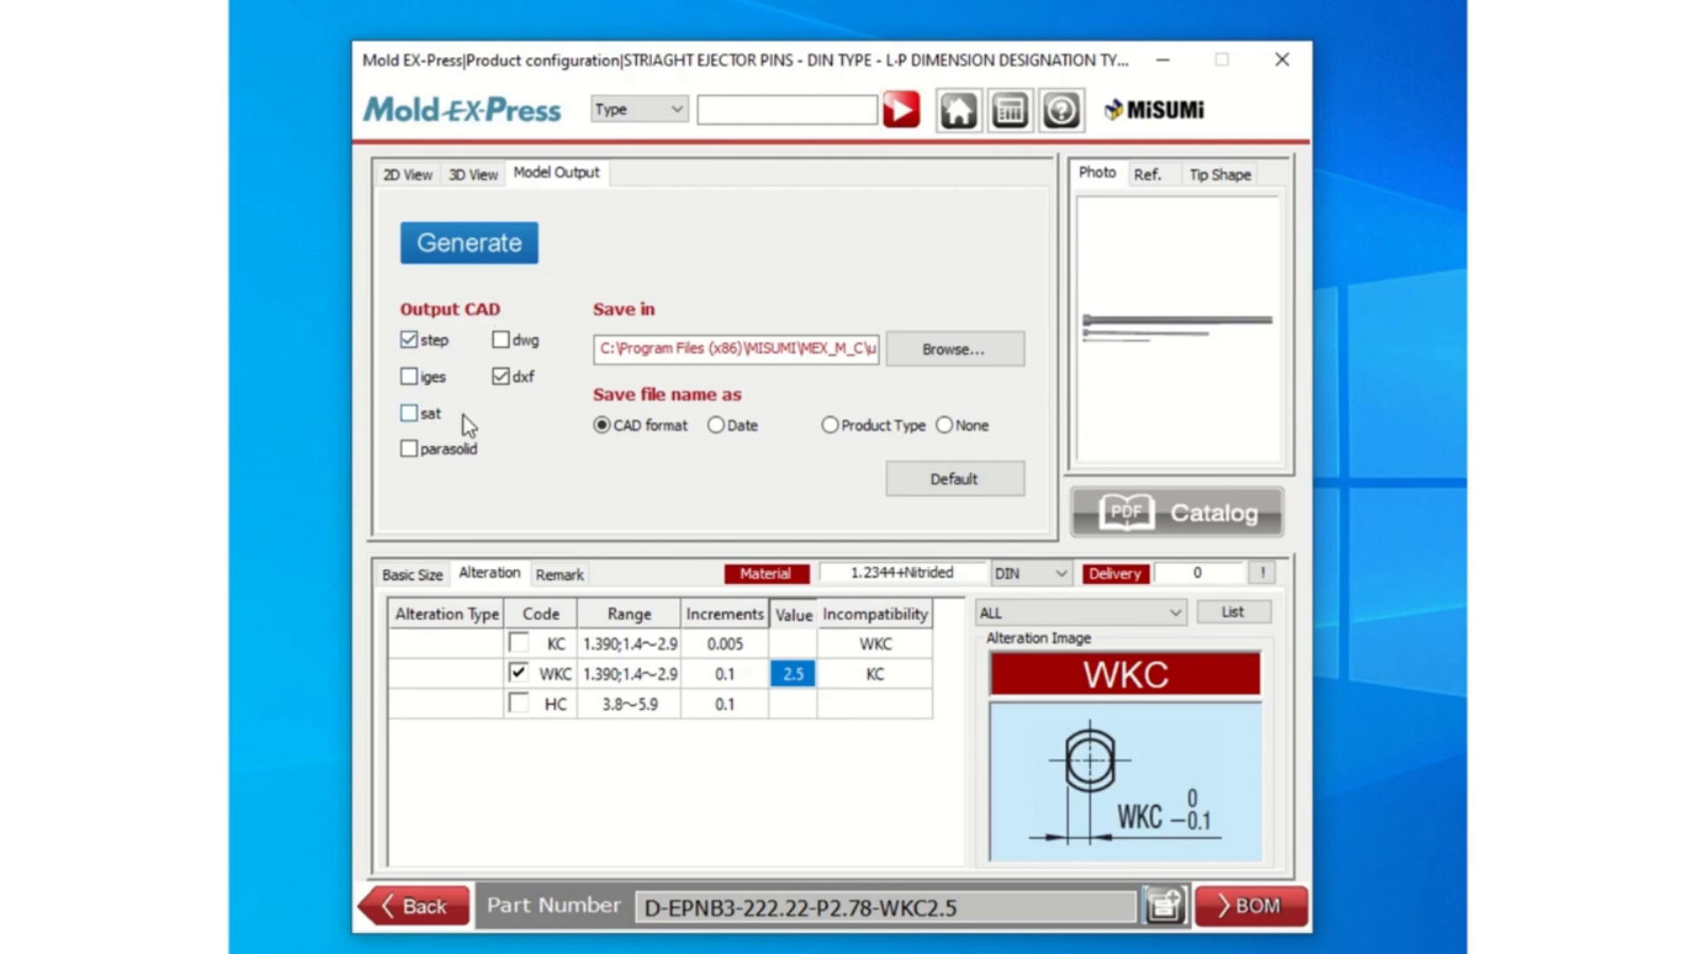
{"action": "left_click", "coordinate": [485, 254]}
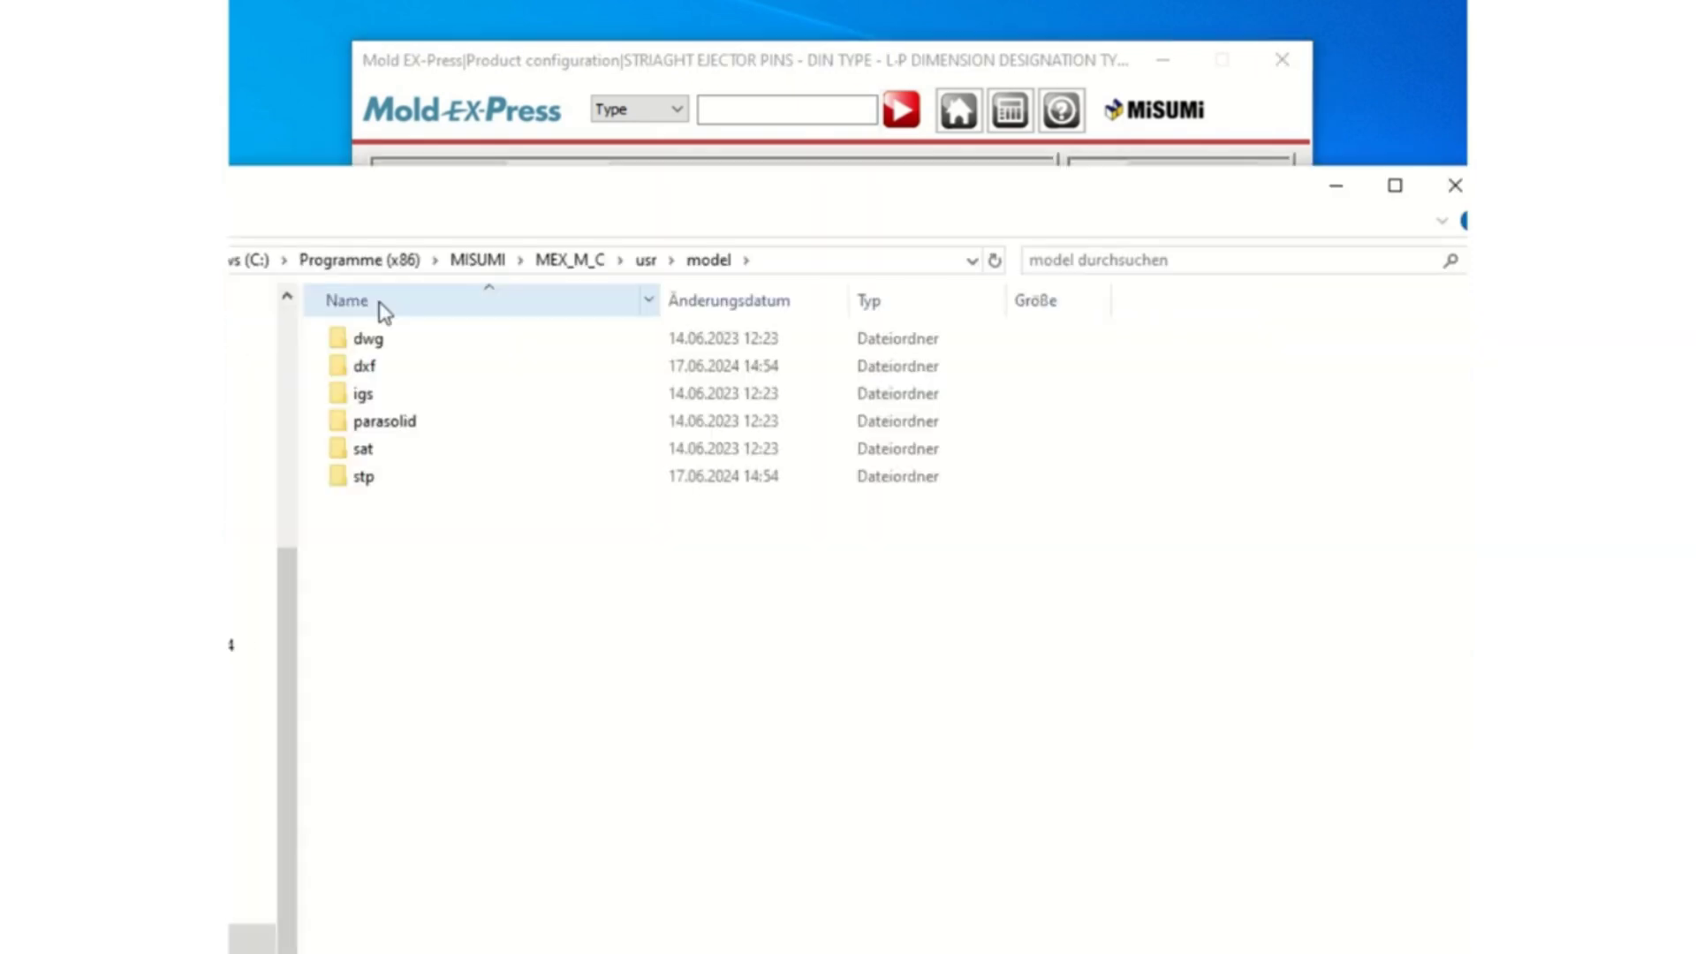
{"action": "double_click", "coordinate": [384, 478]}
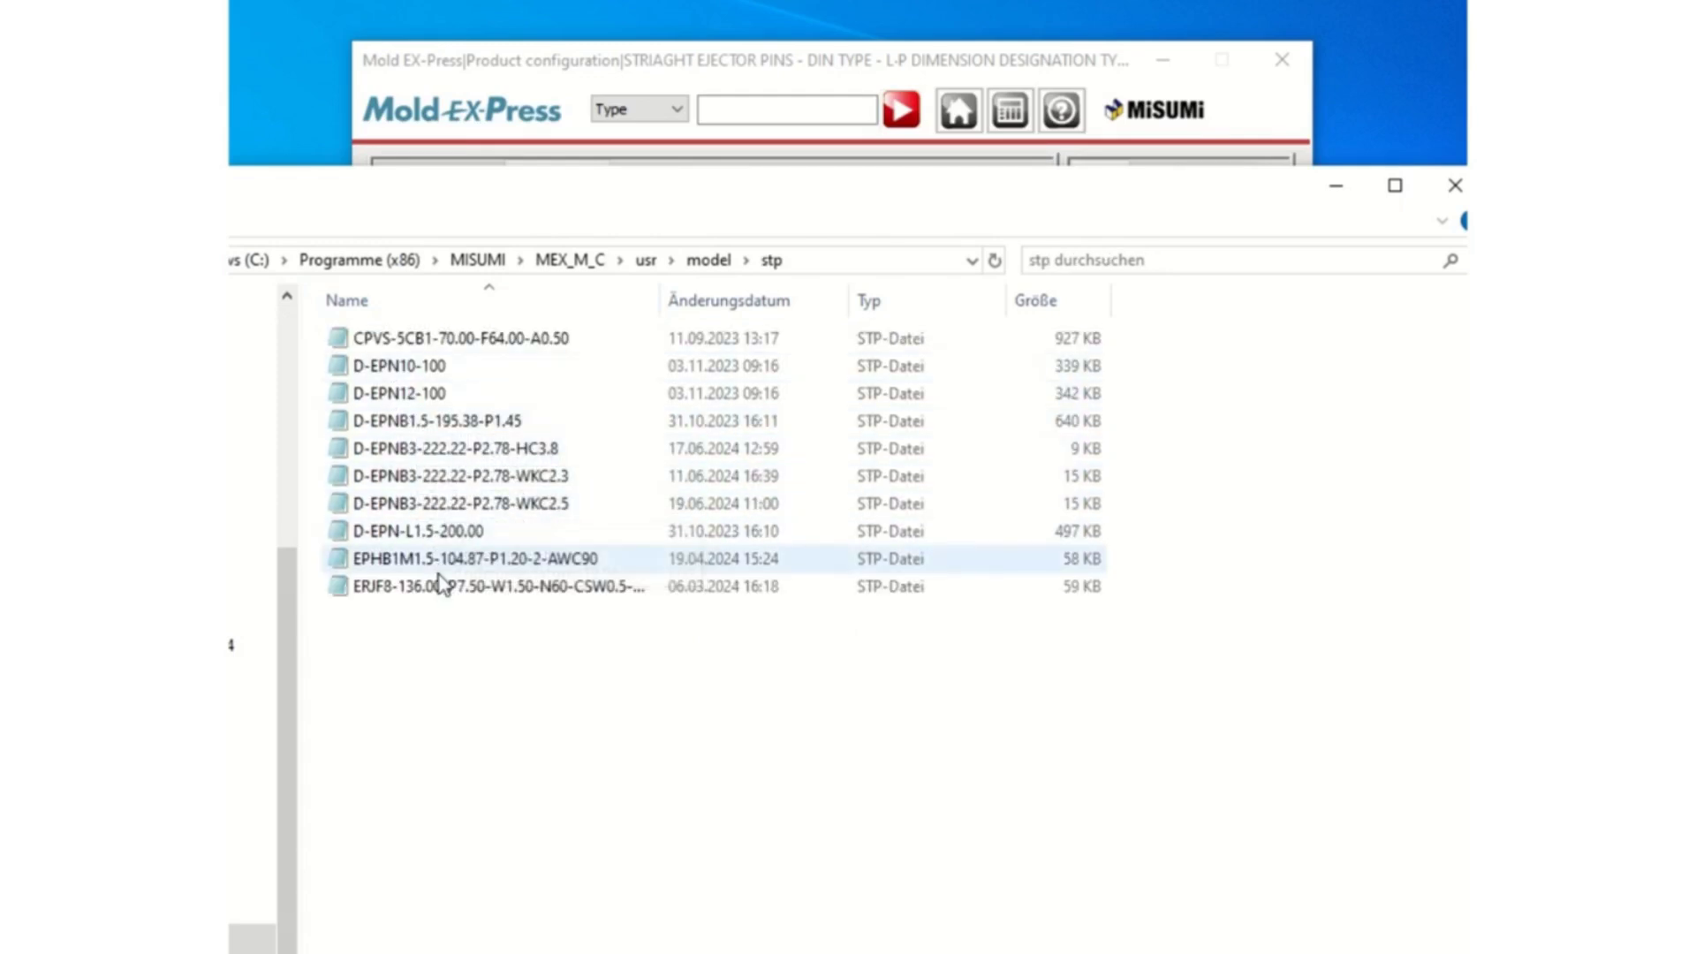
{"action": "left_click", "coordinate": [1335, 188]}
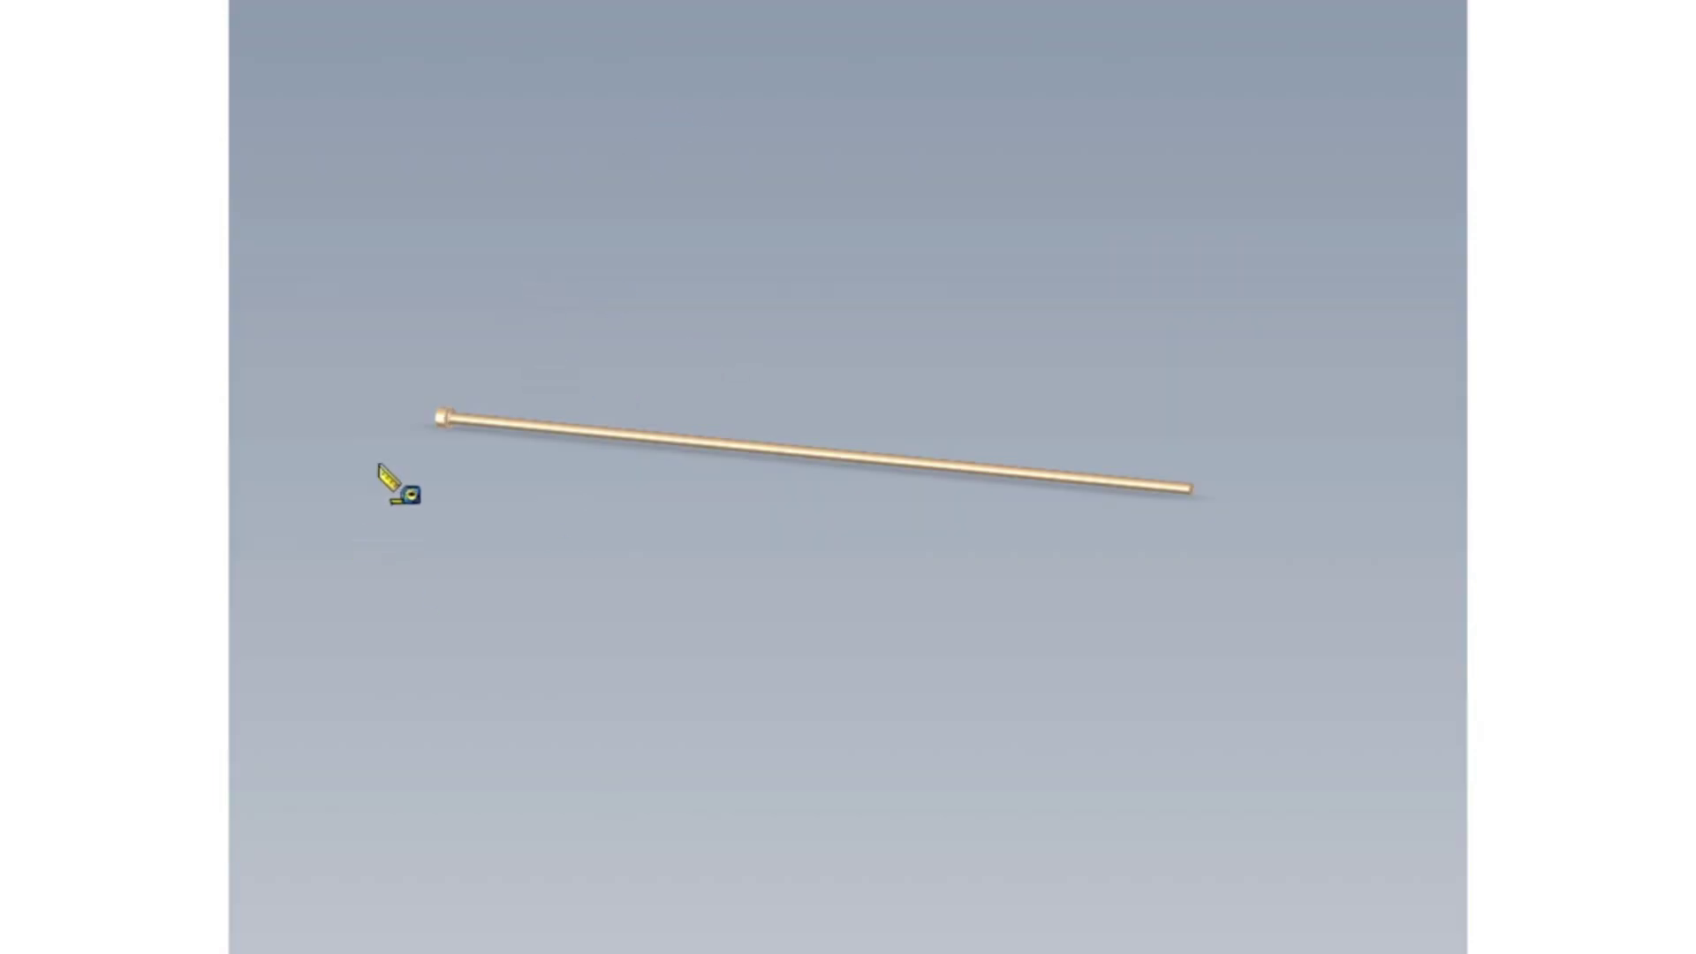
- Switch to the CAD program and measure the imported pin from its head face to its tip
{"action": "left_click", "coordinate": [438, 422]}
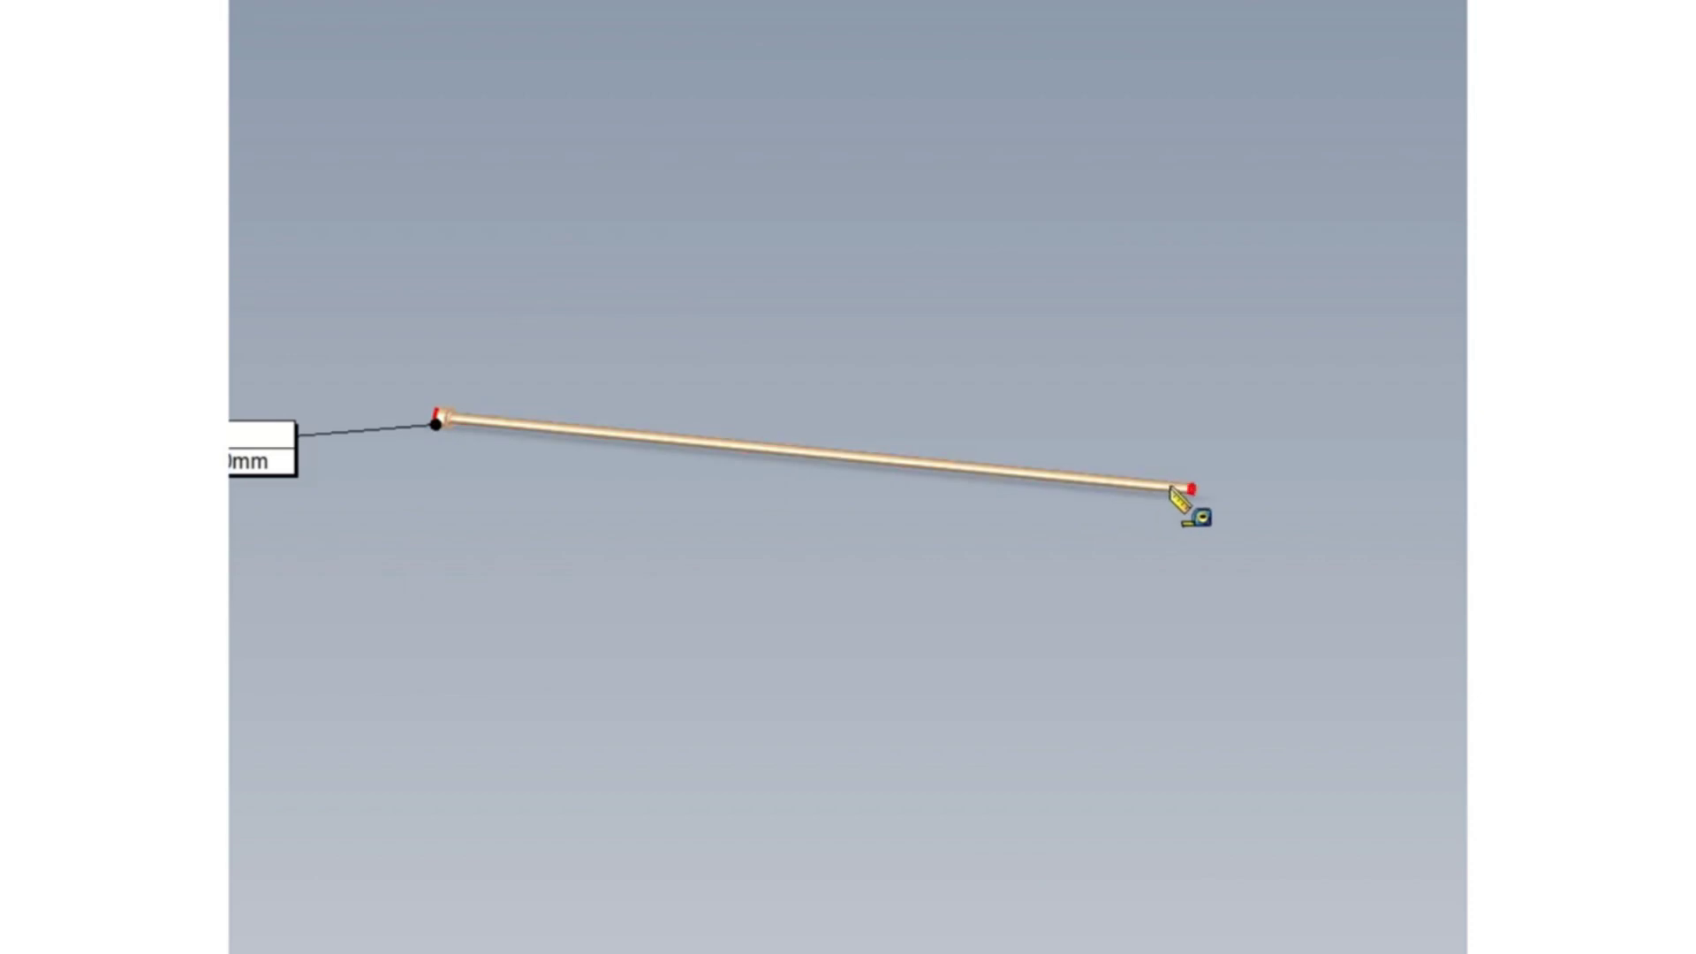
{"action": "left_click", "coordinate": [1186, 487]}
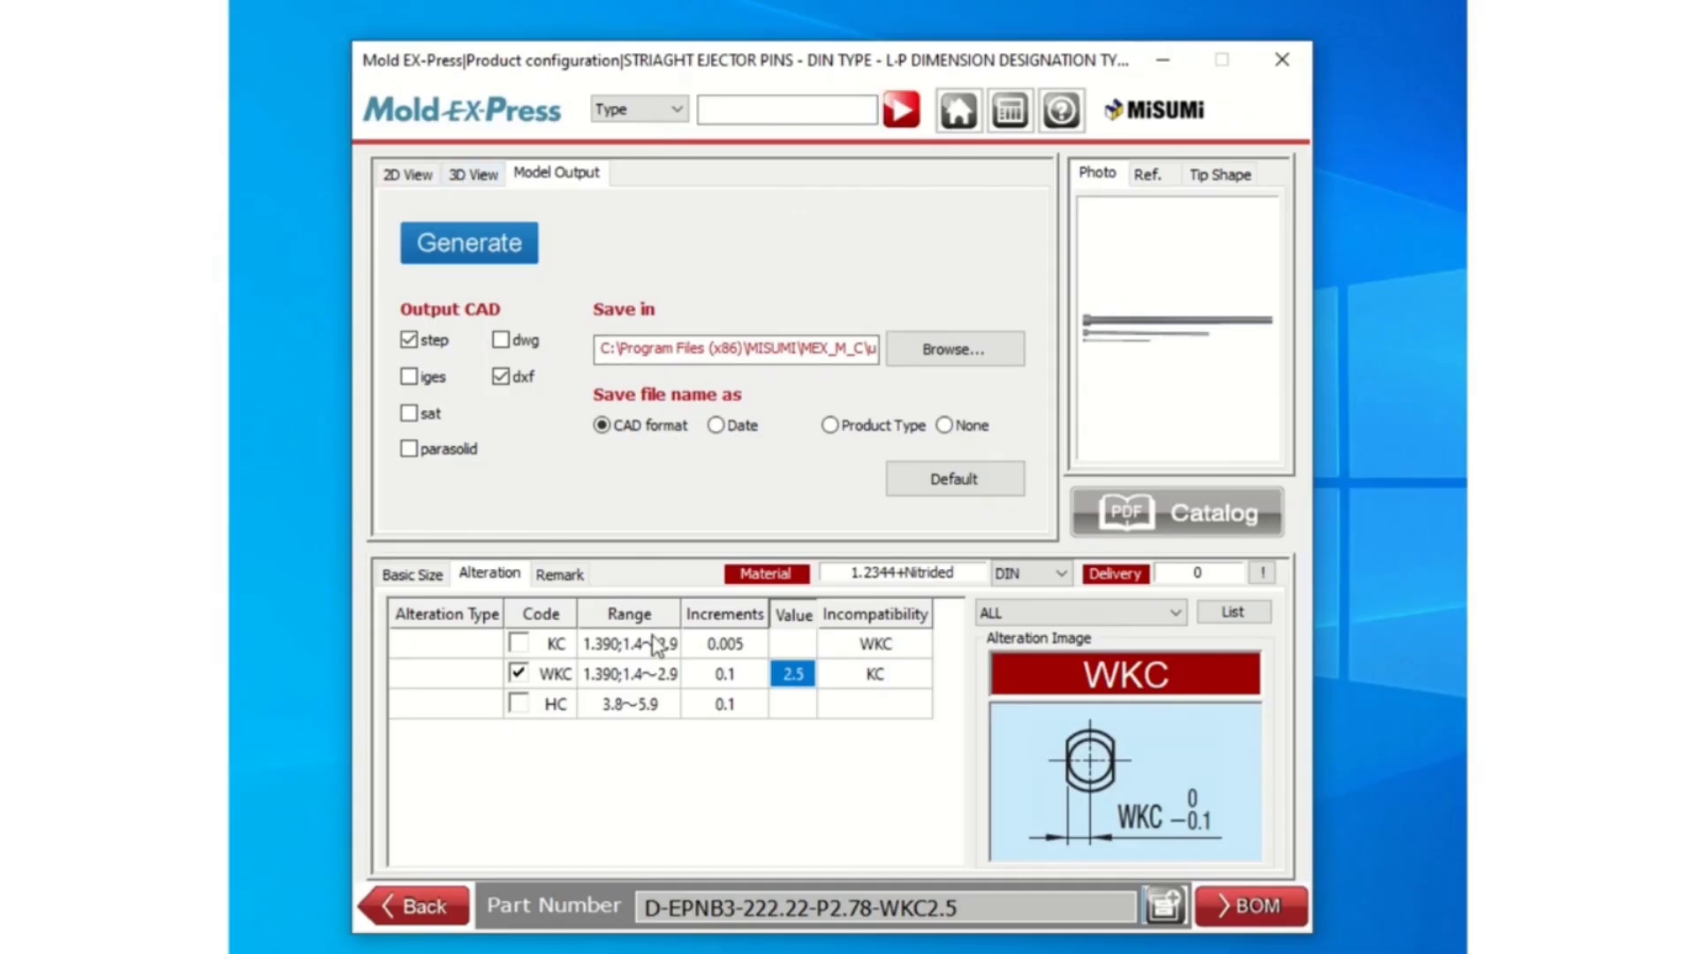
- Add the configured pin to the bill of materials and open the bill of materials
{"action": "left_click", "coordinate": [1249, 910]}
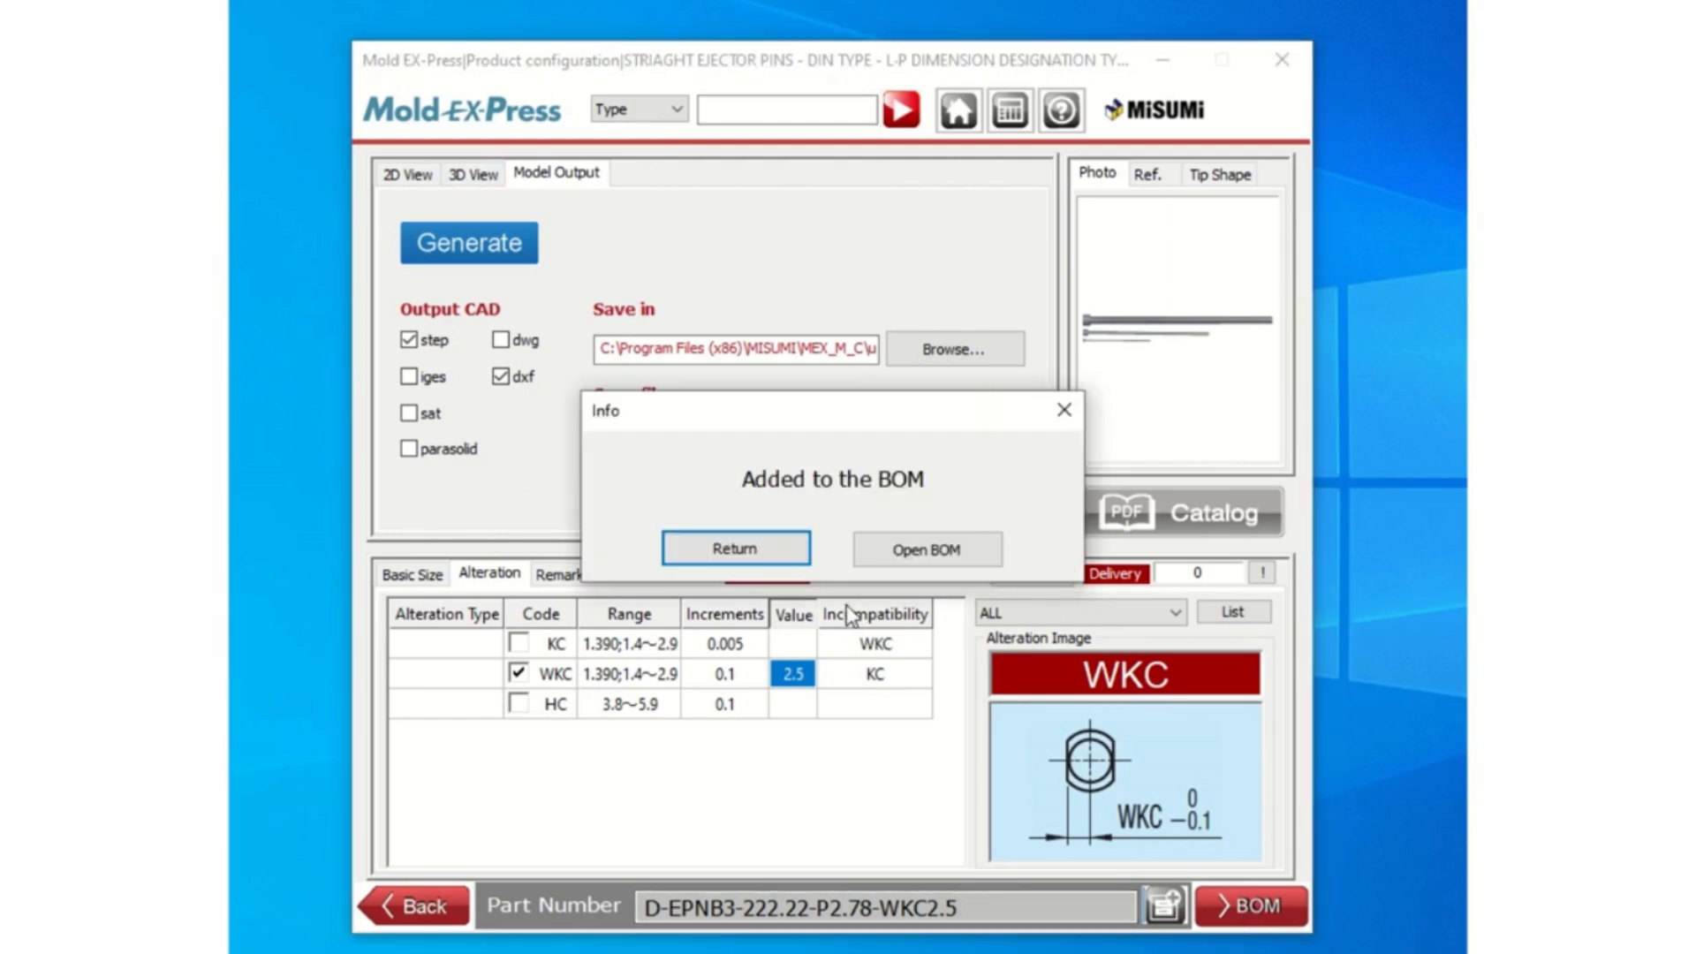
{"action": "left_click", "coordinate": [919, 551]}
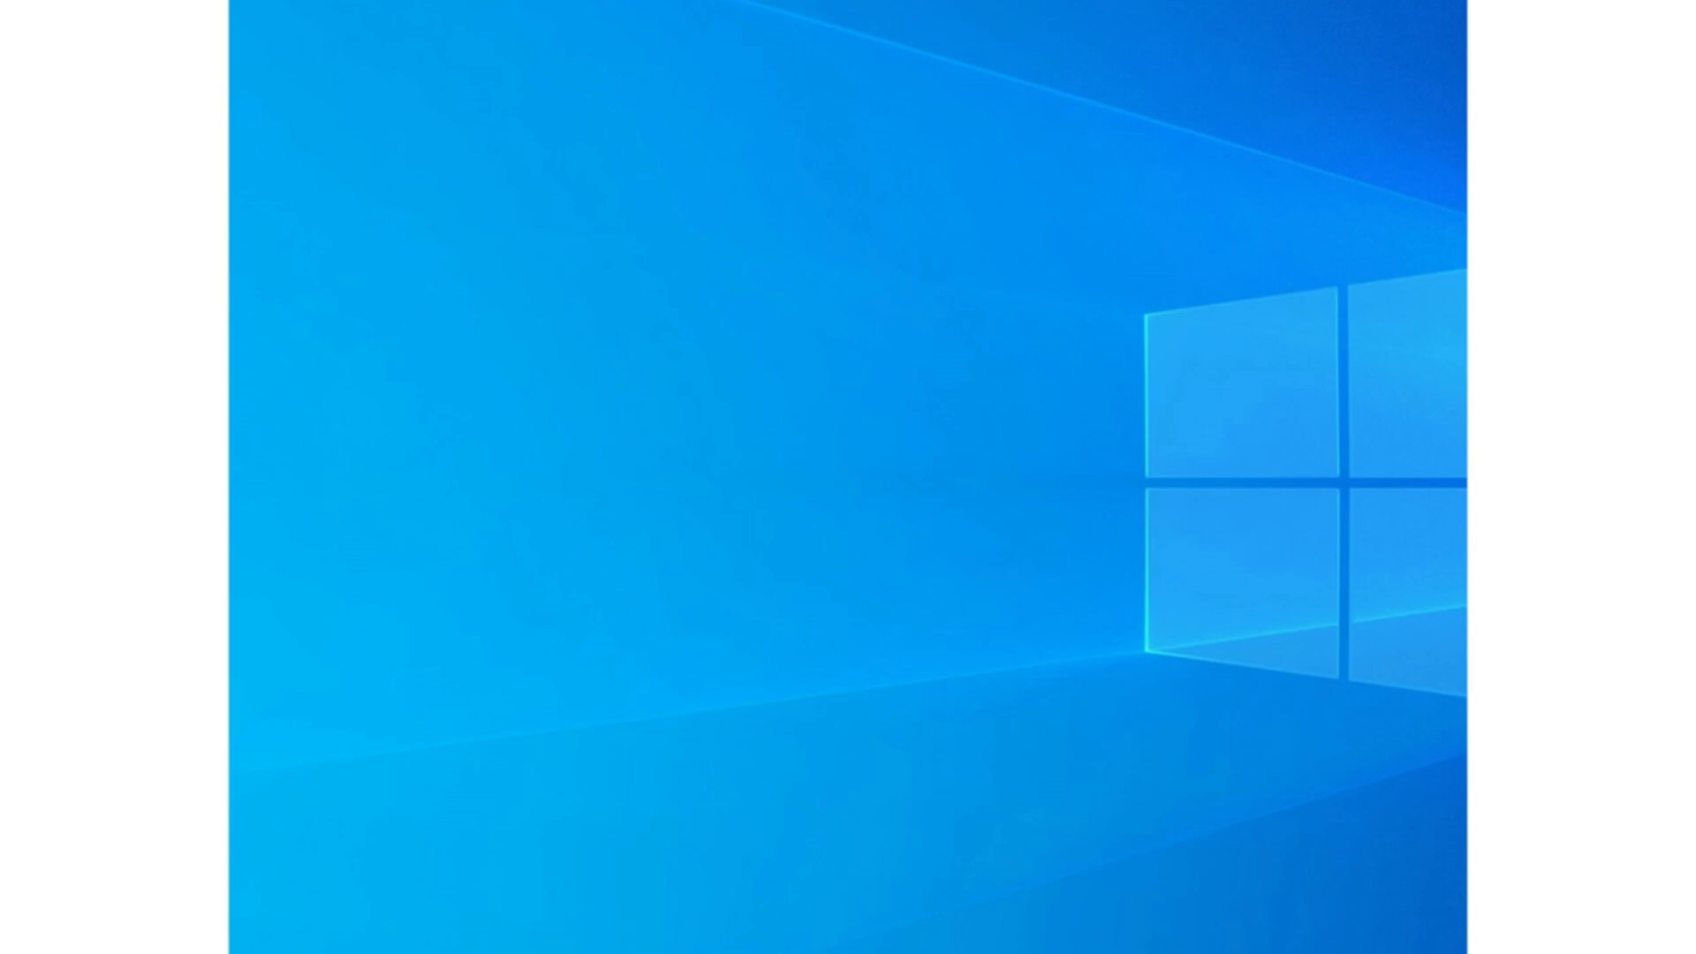
{"action": "left_click_drag", "start_coordinate": [310, 187], "coordinate": [658, 77]}
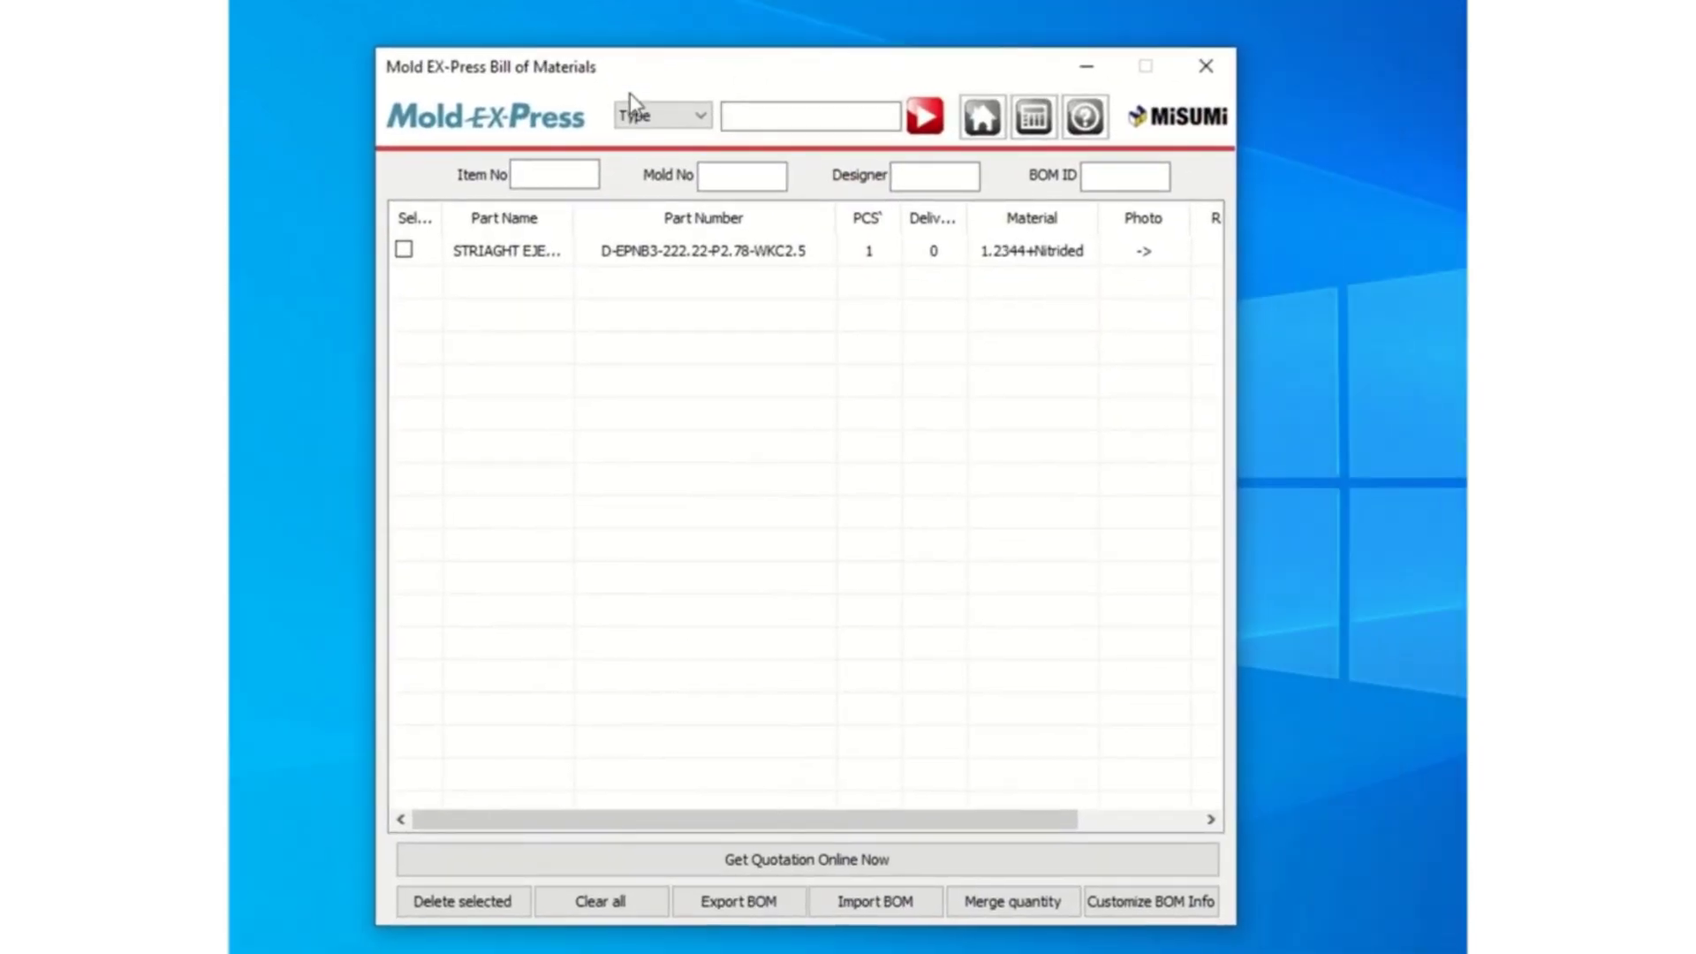
- Fill in the BOM header with Item No 132, Mold No A1, the designer's initials and BOM ID 100
{"action": "left_click", "coordinate": [577, 172]}
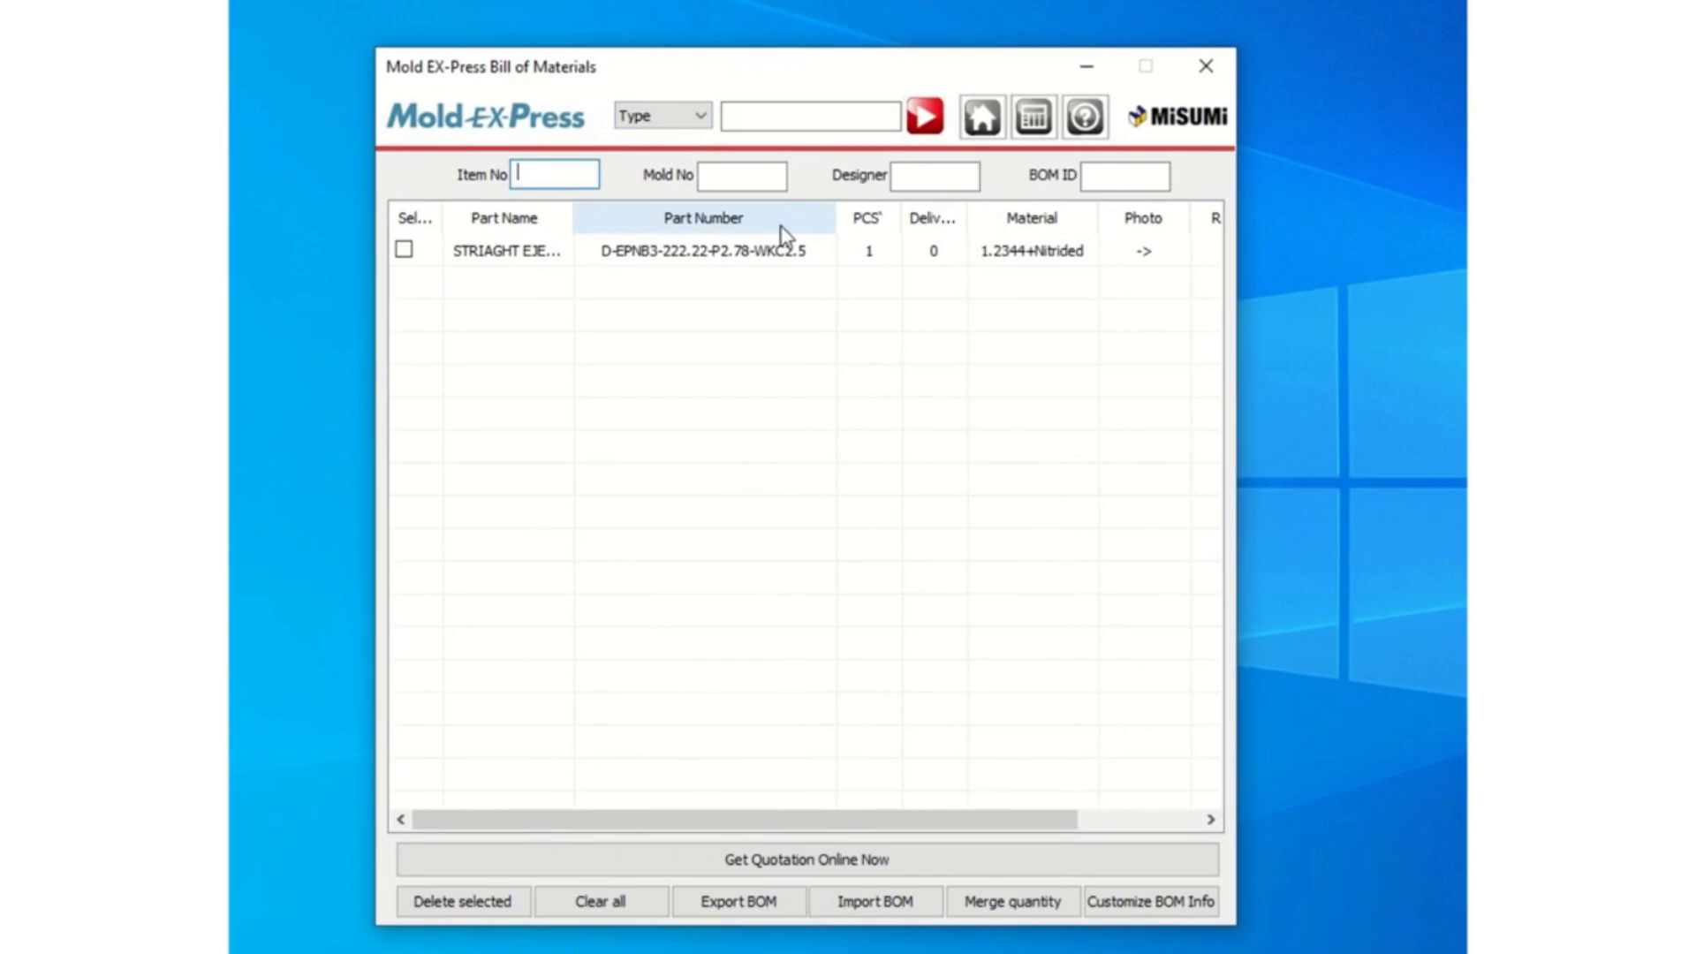
{"action": "type", "text": "1323"}
{"action": "type", "text": "MS"}
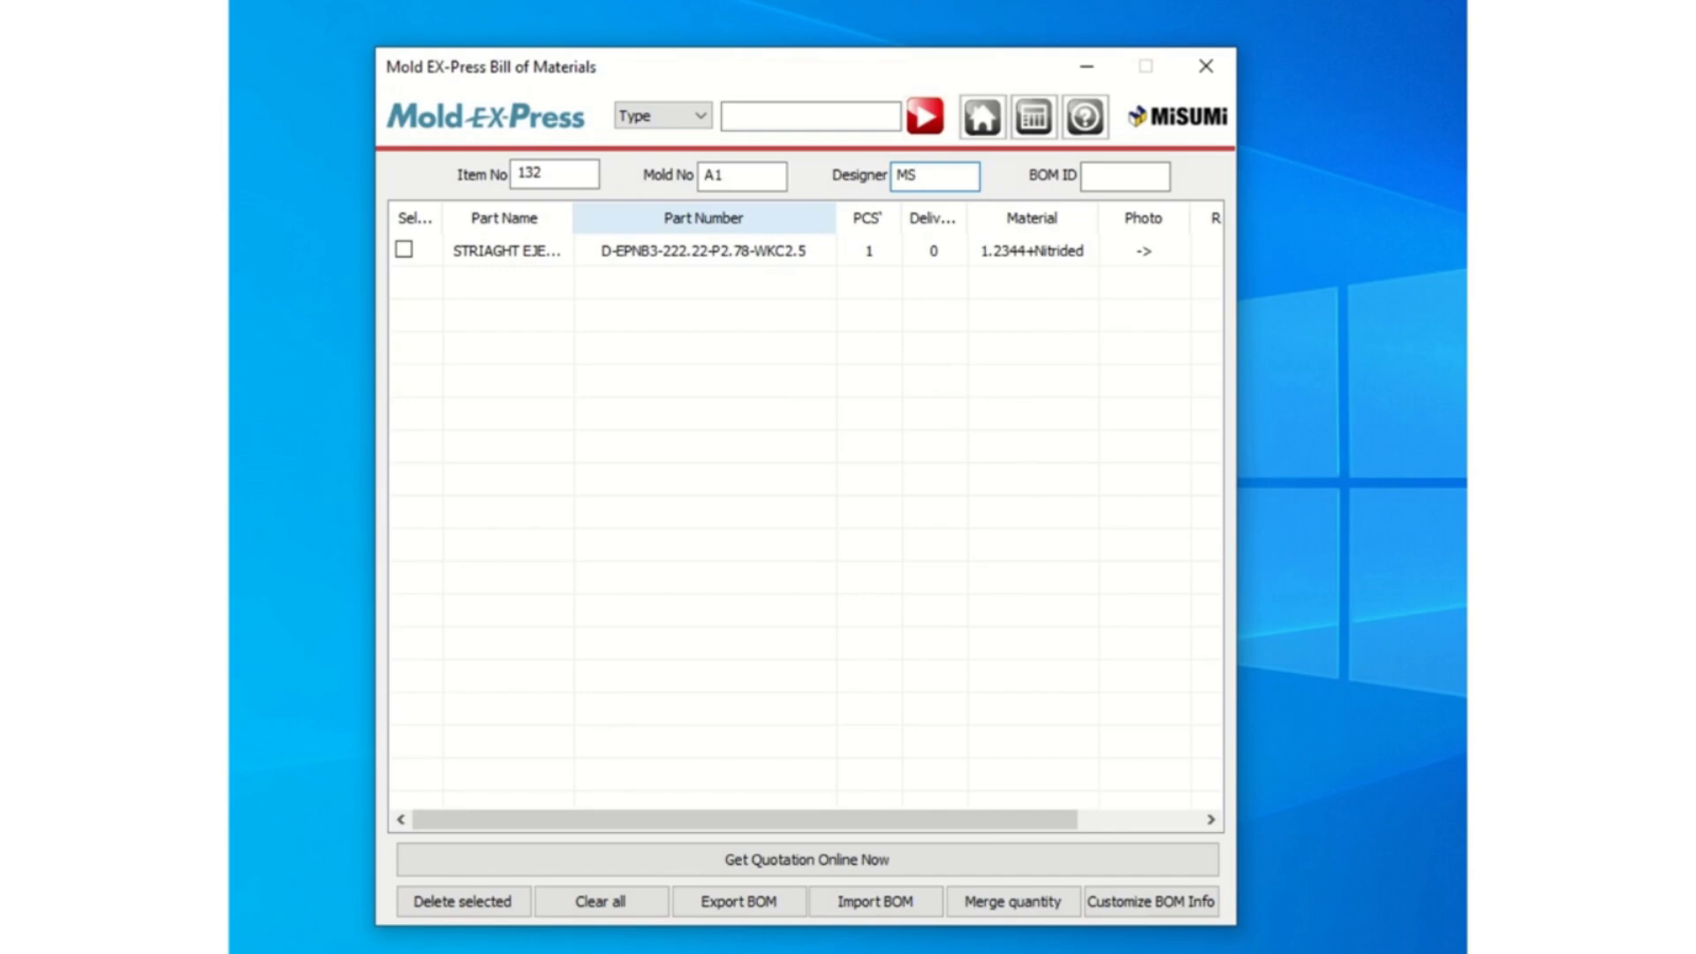
{"action": "left_click", "coordinate": [1091, 175]}
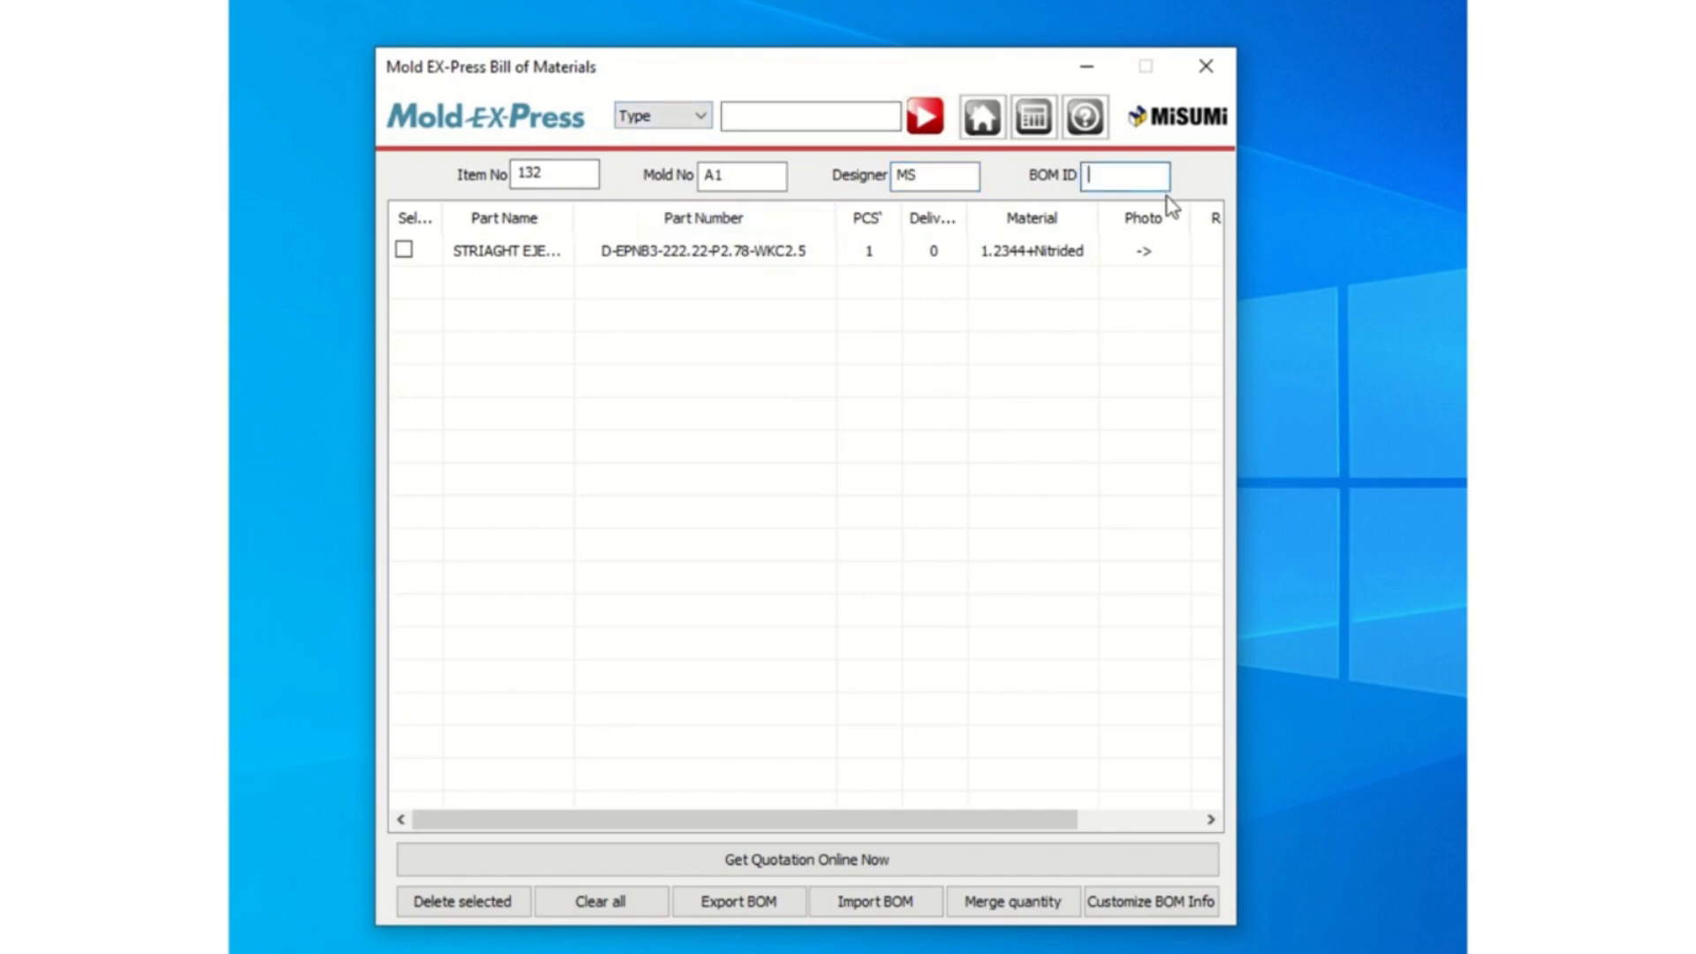
{"action": "type", "text": "100"}
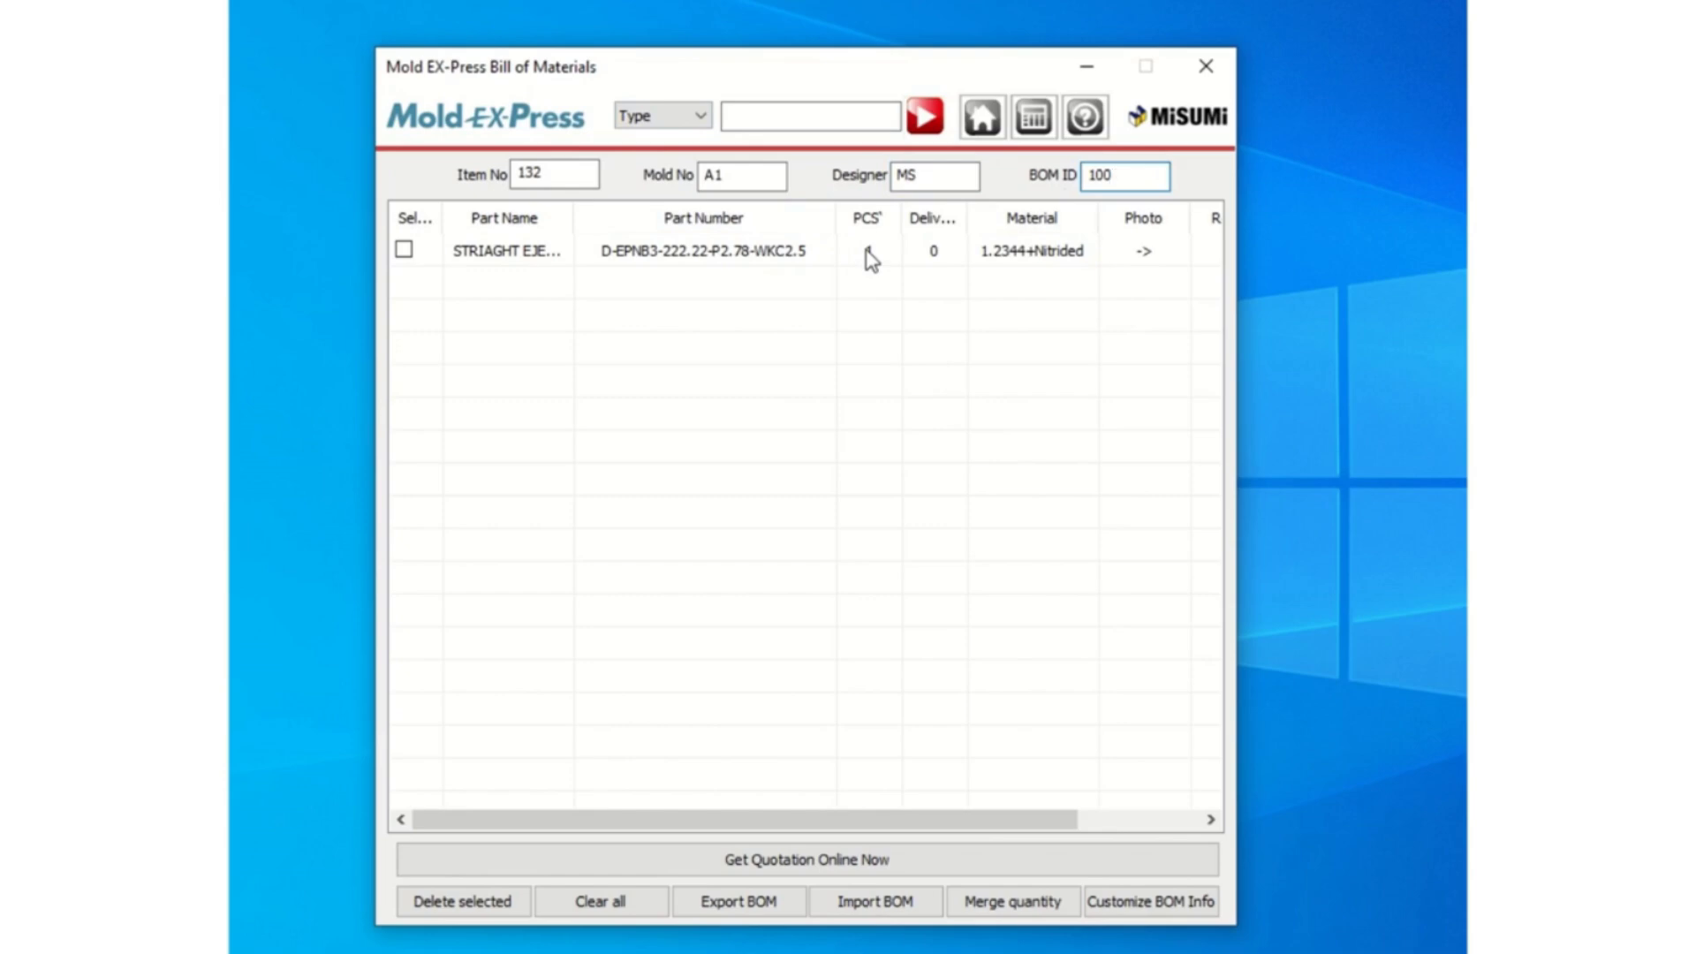
- Request an online quotation for the BOM, check the transferred pin and continue to the quotation confirmation
{"action": "left_click", "coordinate": [785, 872]}
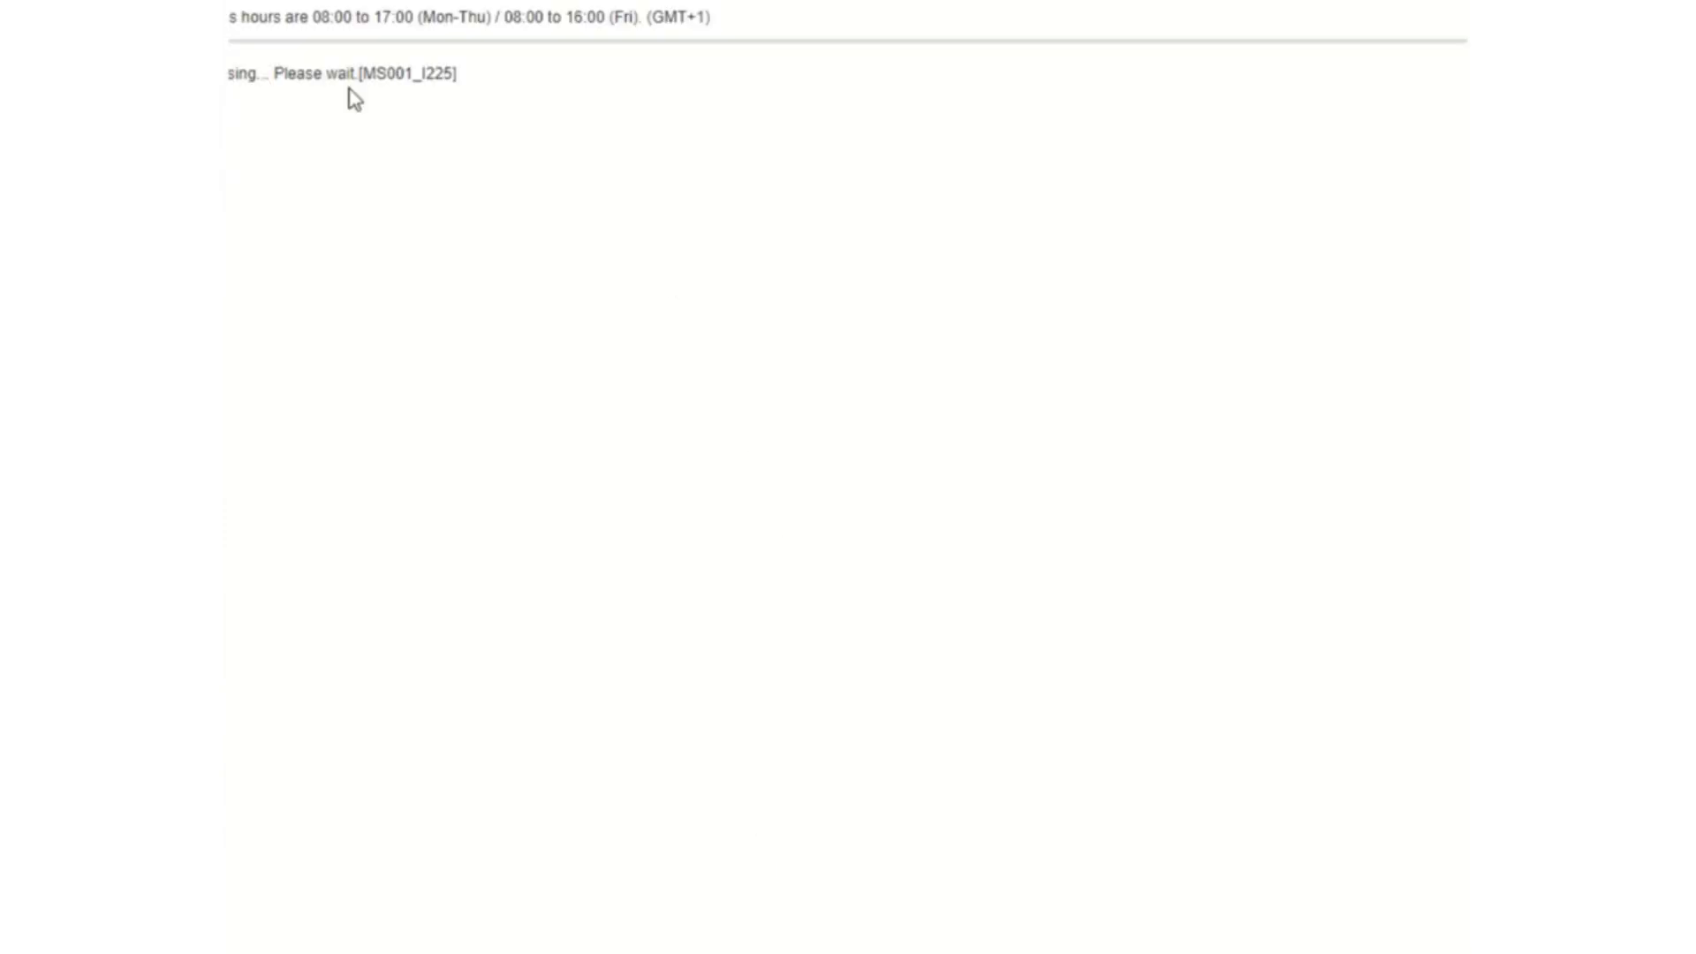
{"action": "scroll", "coordinate": [511, 377], "scroll_direction": "down", "scroll_amount": 3}
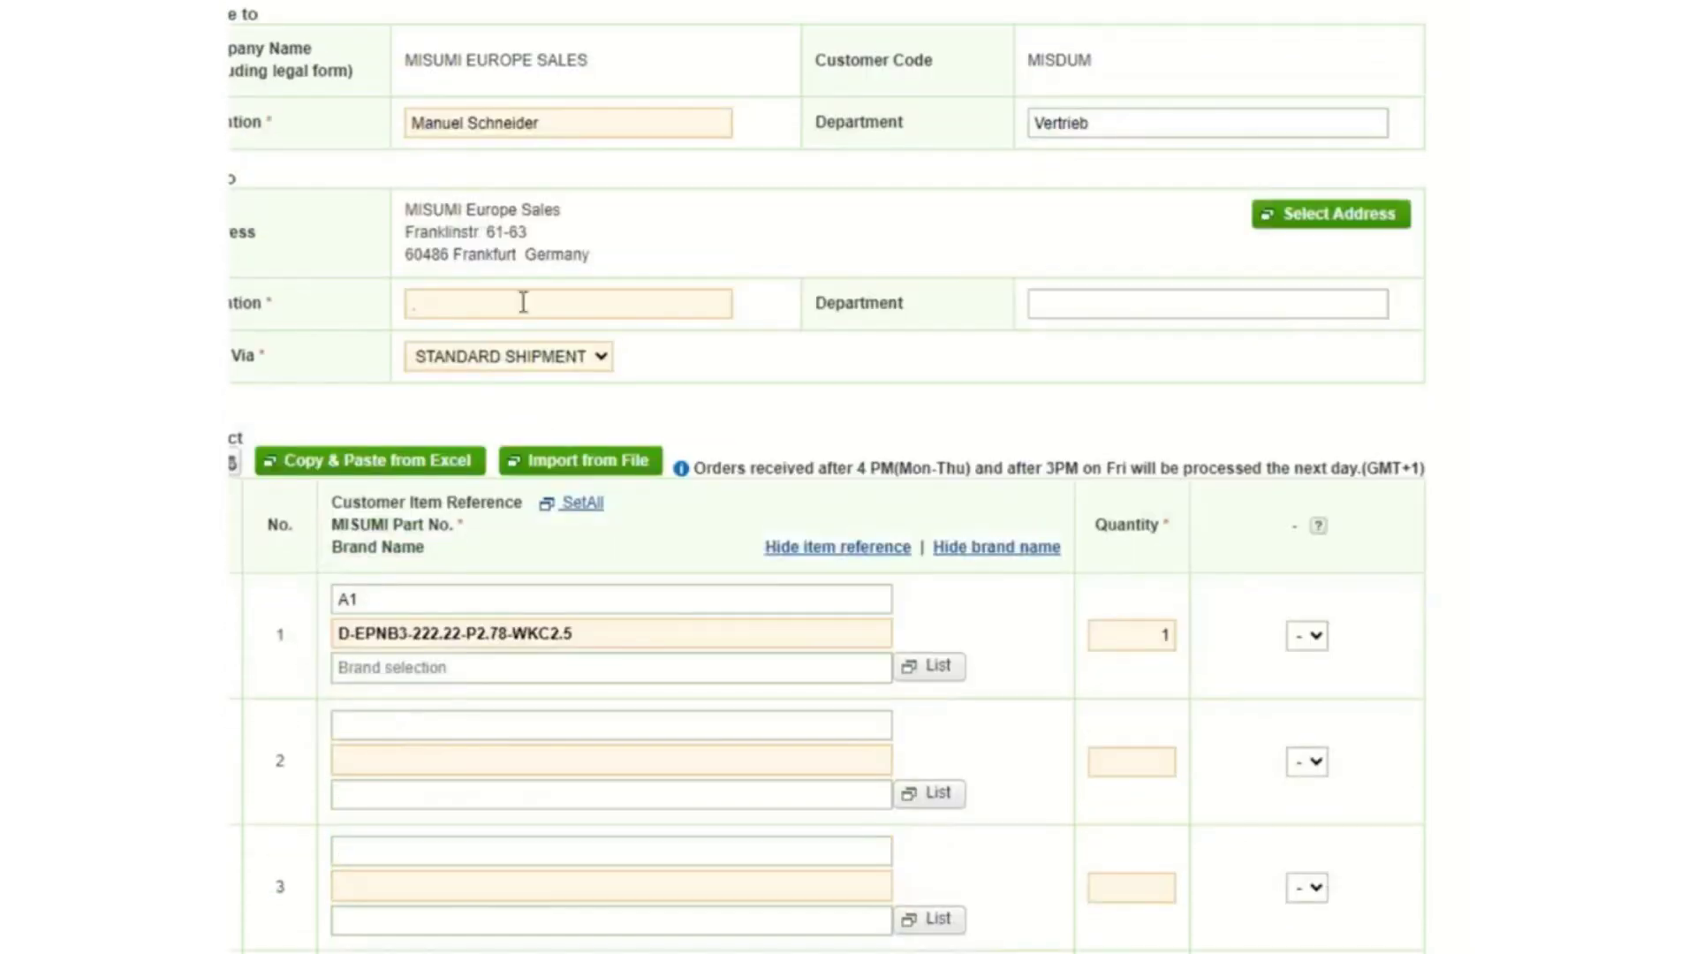
{"action": "scroll", "coordinate": [498, 184], "scroll_direction": "down", "scroll_amount": 2}
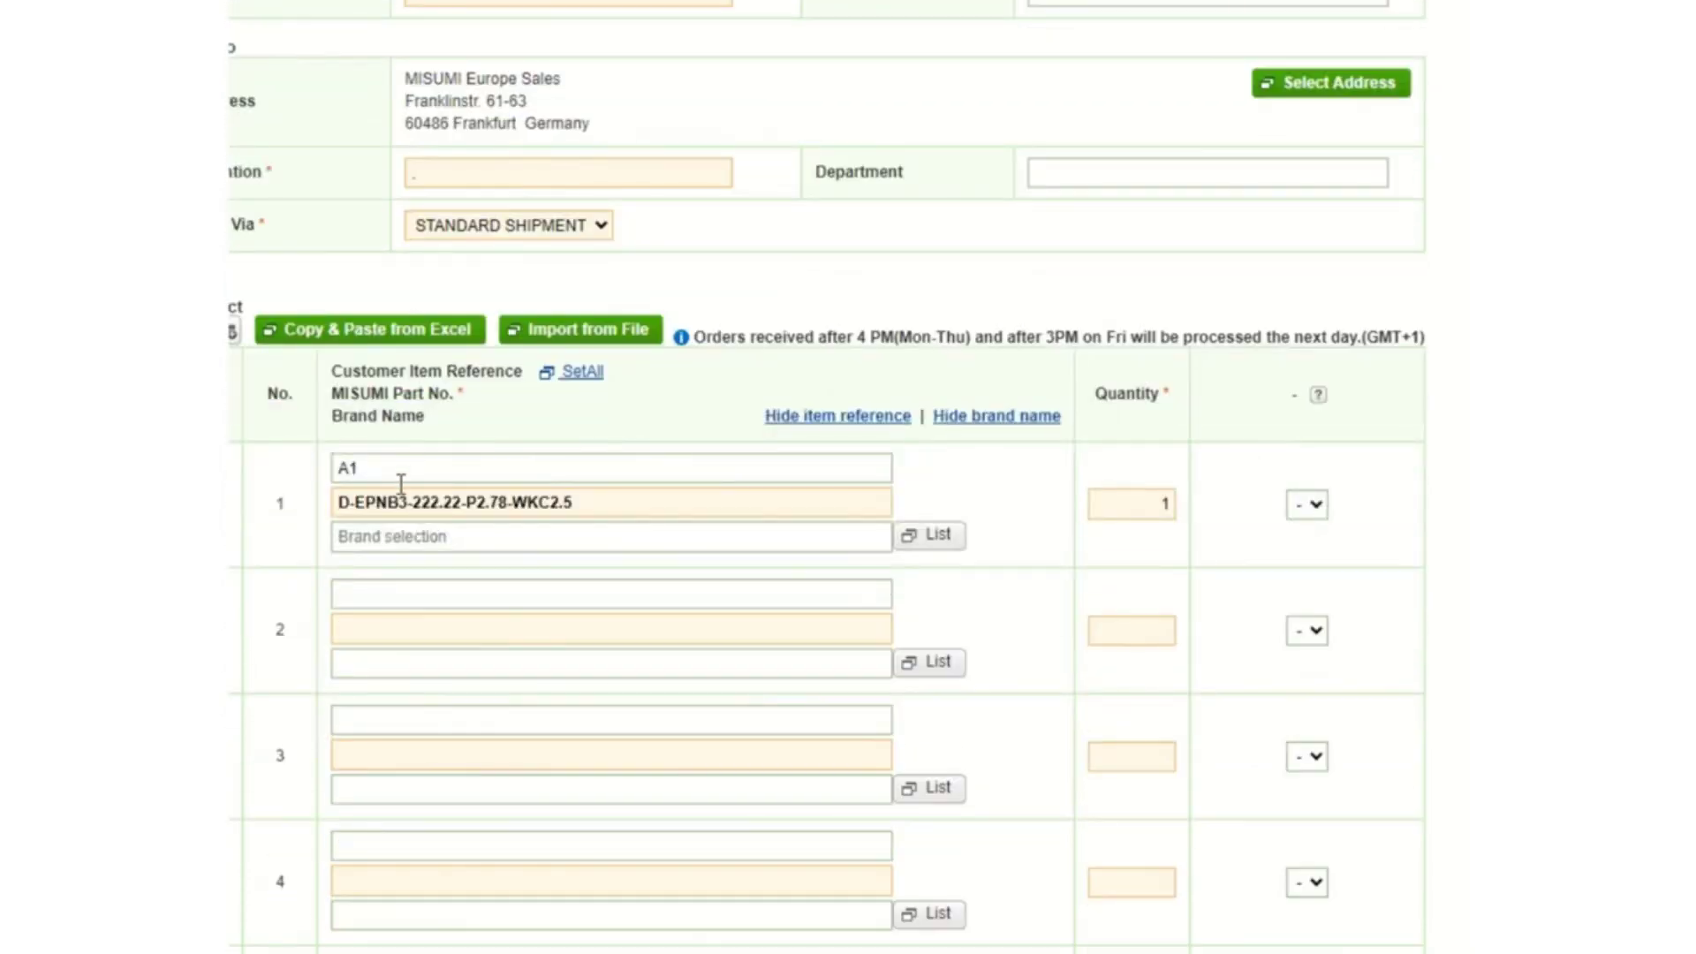
{"action": "scroll", "coordinate": [375, 482], "scroll_direction": "down", "scroll_amount": 3}
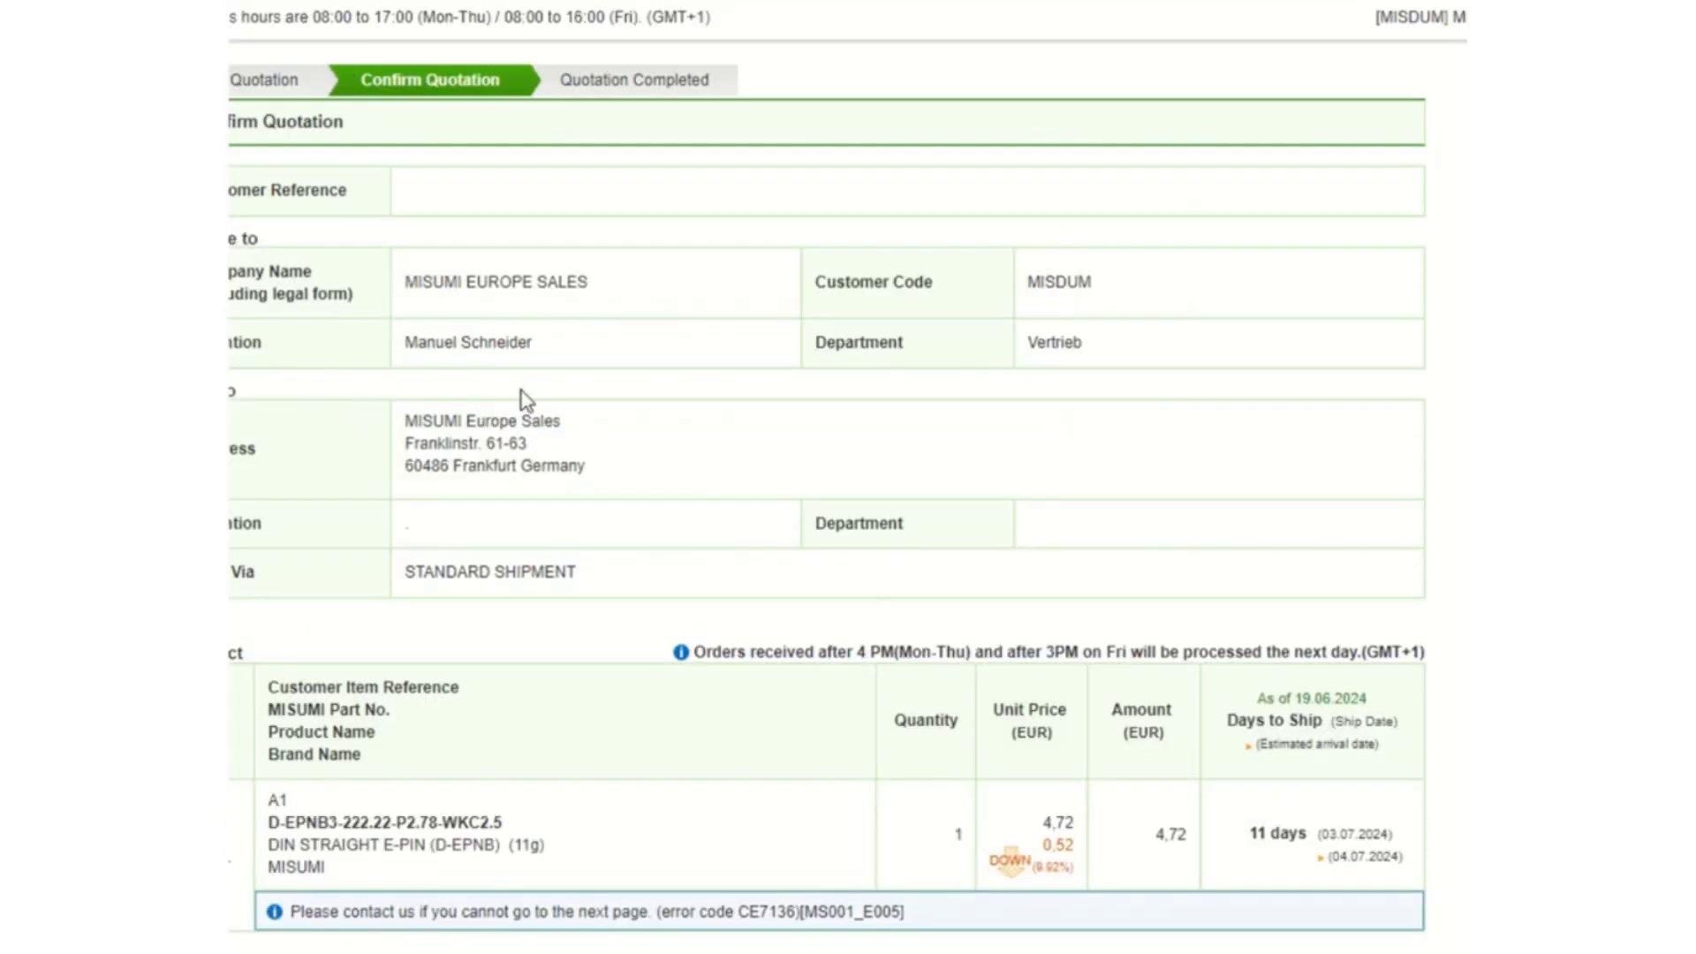
- Review the pin's price, shipping days and total charges, and complete the quotation request
{"action": "scroll", "coordinate": [557, 424], "scroll_direction": "down", "scroll_amount": 3}
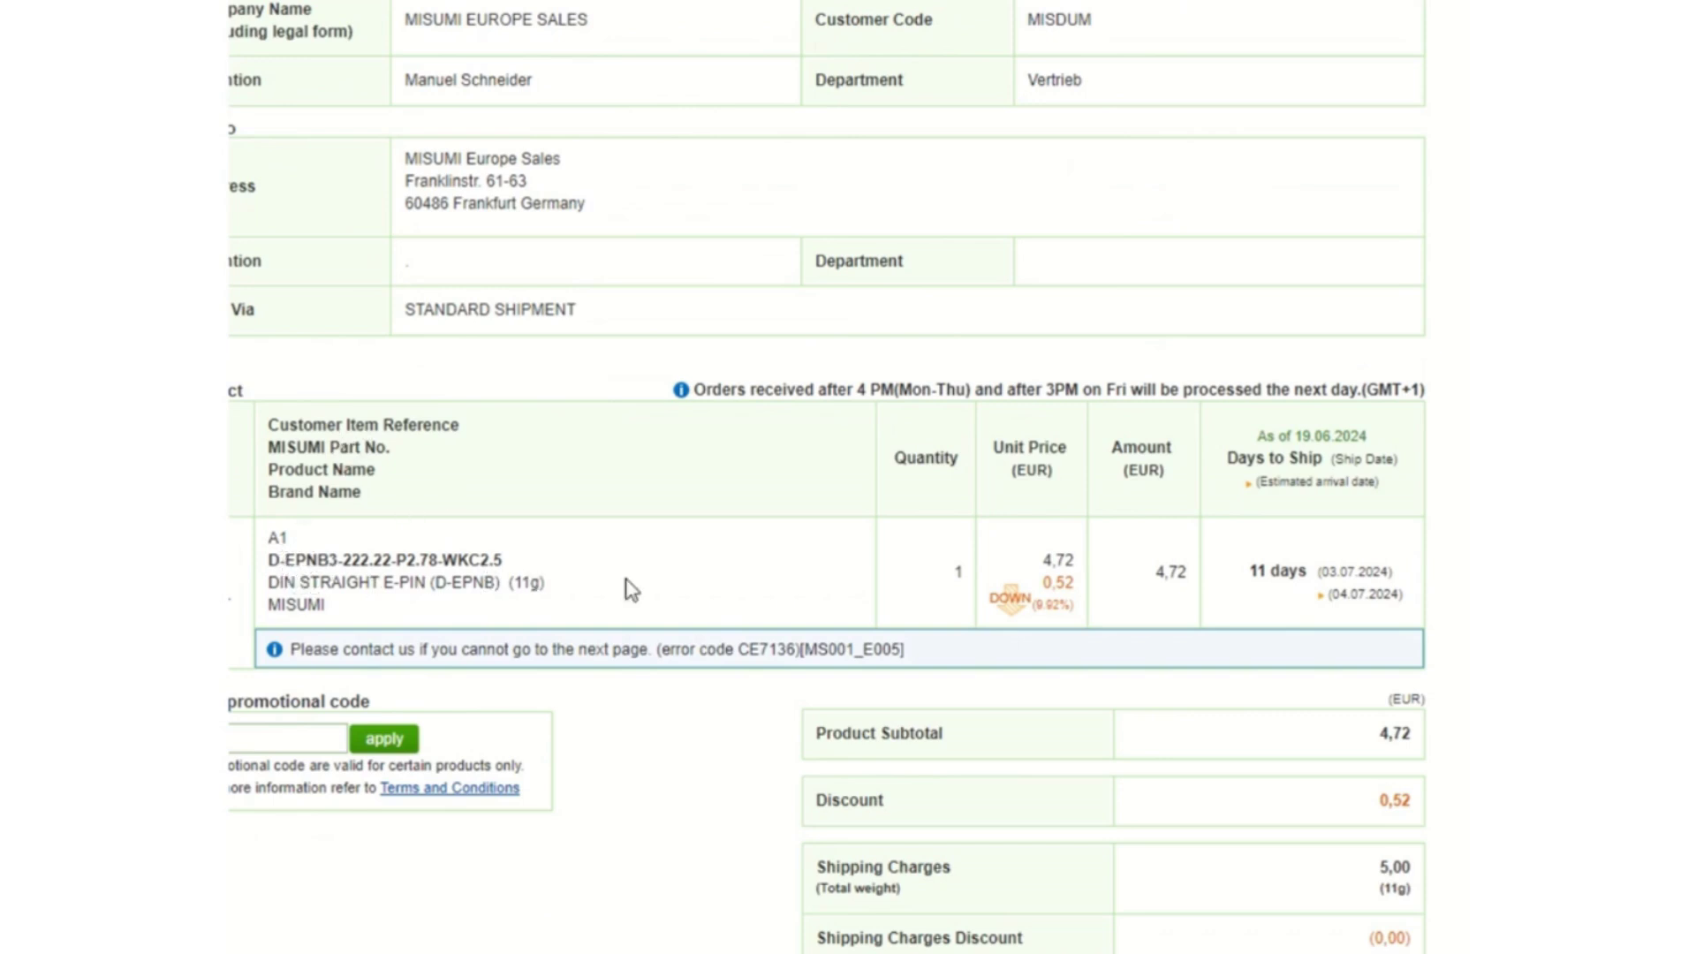
{"action": "scroll", "coordinate": [1143, 560], "scroll_direction": "down", "scroll_amount": 3}
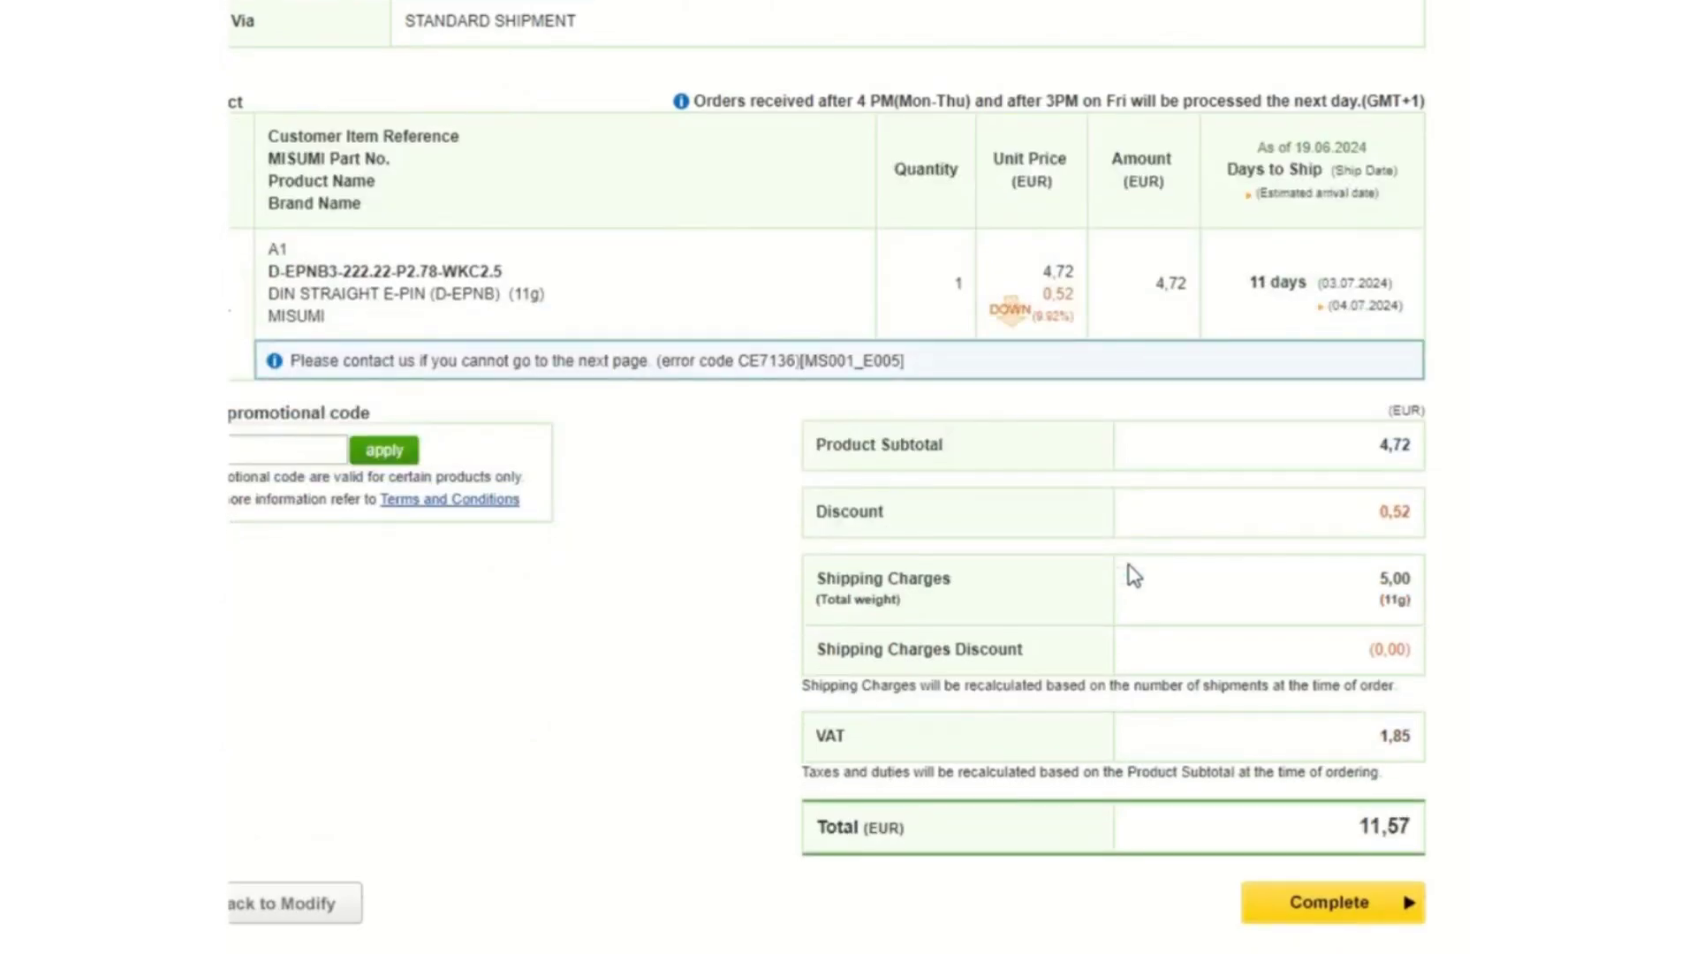
{"action": "left_click", "coordinate": [1316, 905]}
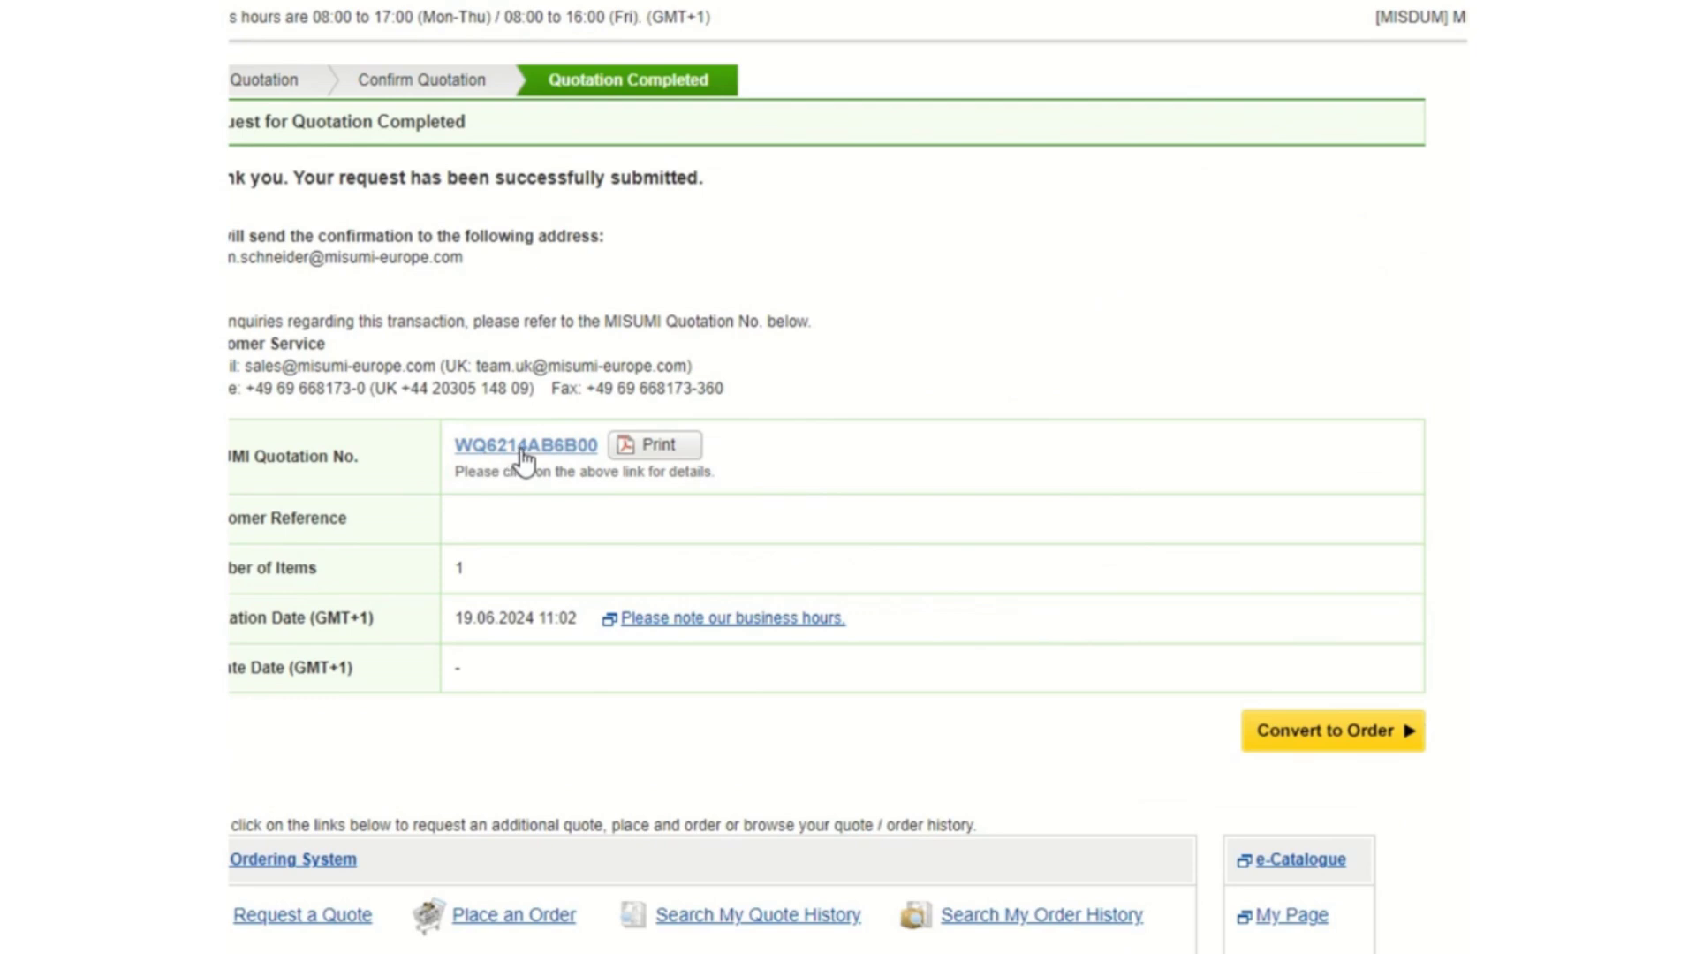
- Open the details of the submitted quotation and print it as a PDF document
{"action": "scroll", "coordinate": [524, 458], "scroll_direction": "down", "scroll_amount": 1}
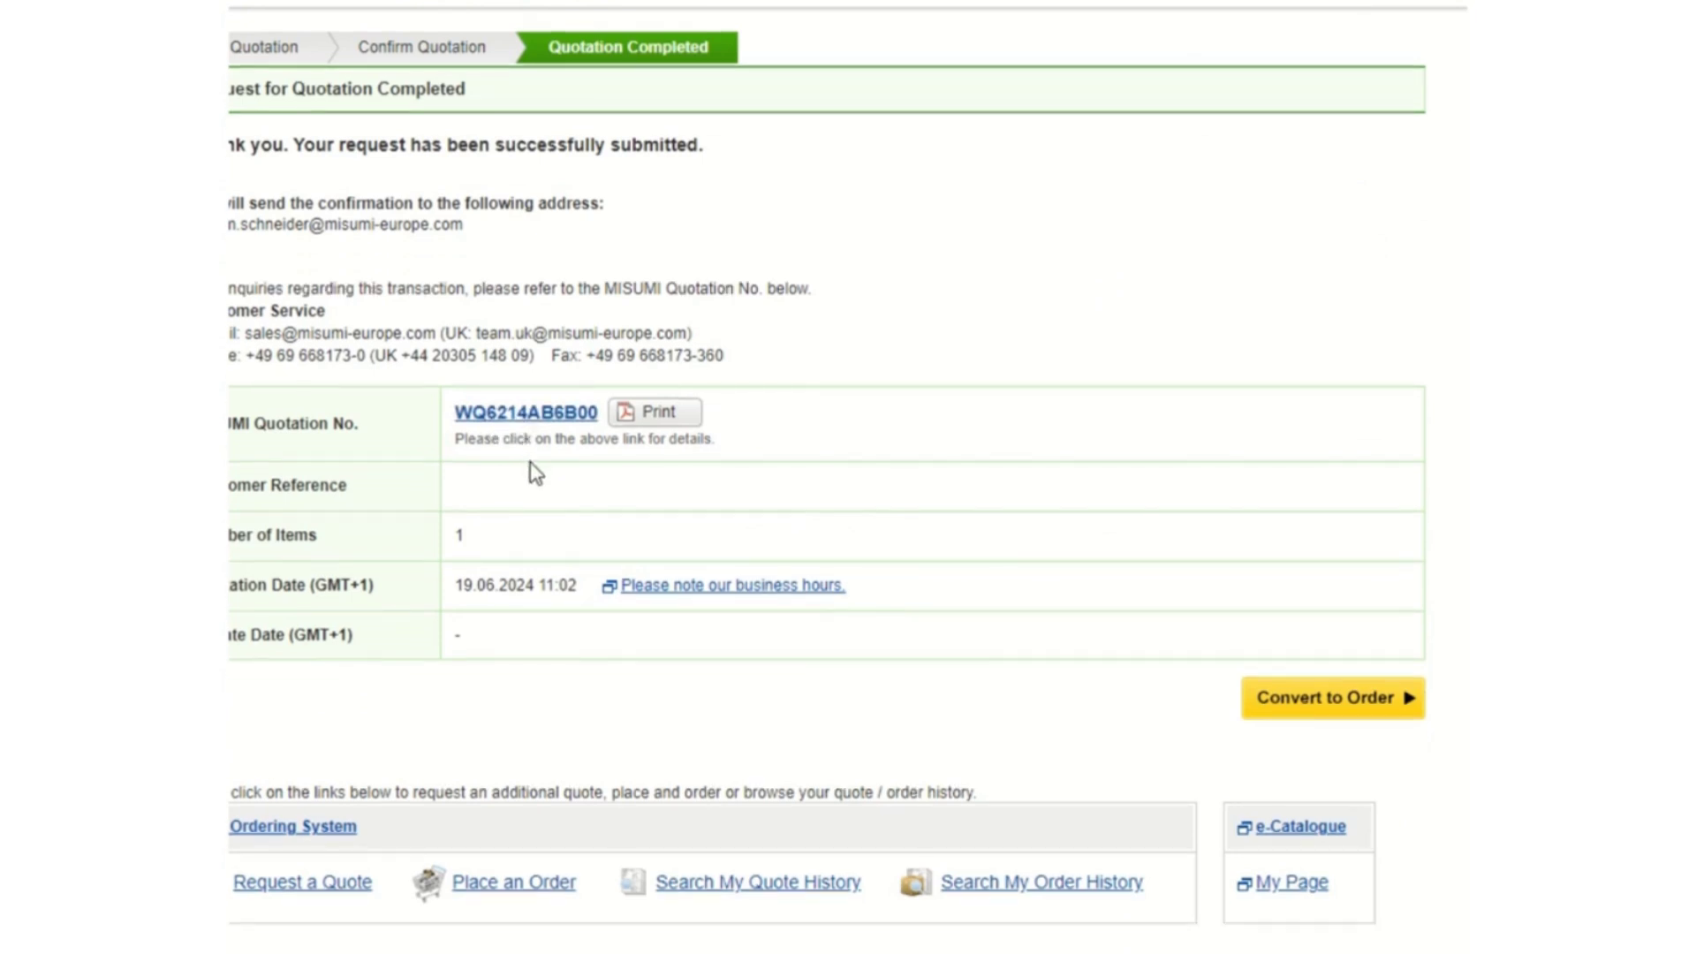
{"action": "left_click", "coordinate": [583, 432]}
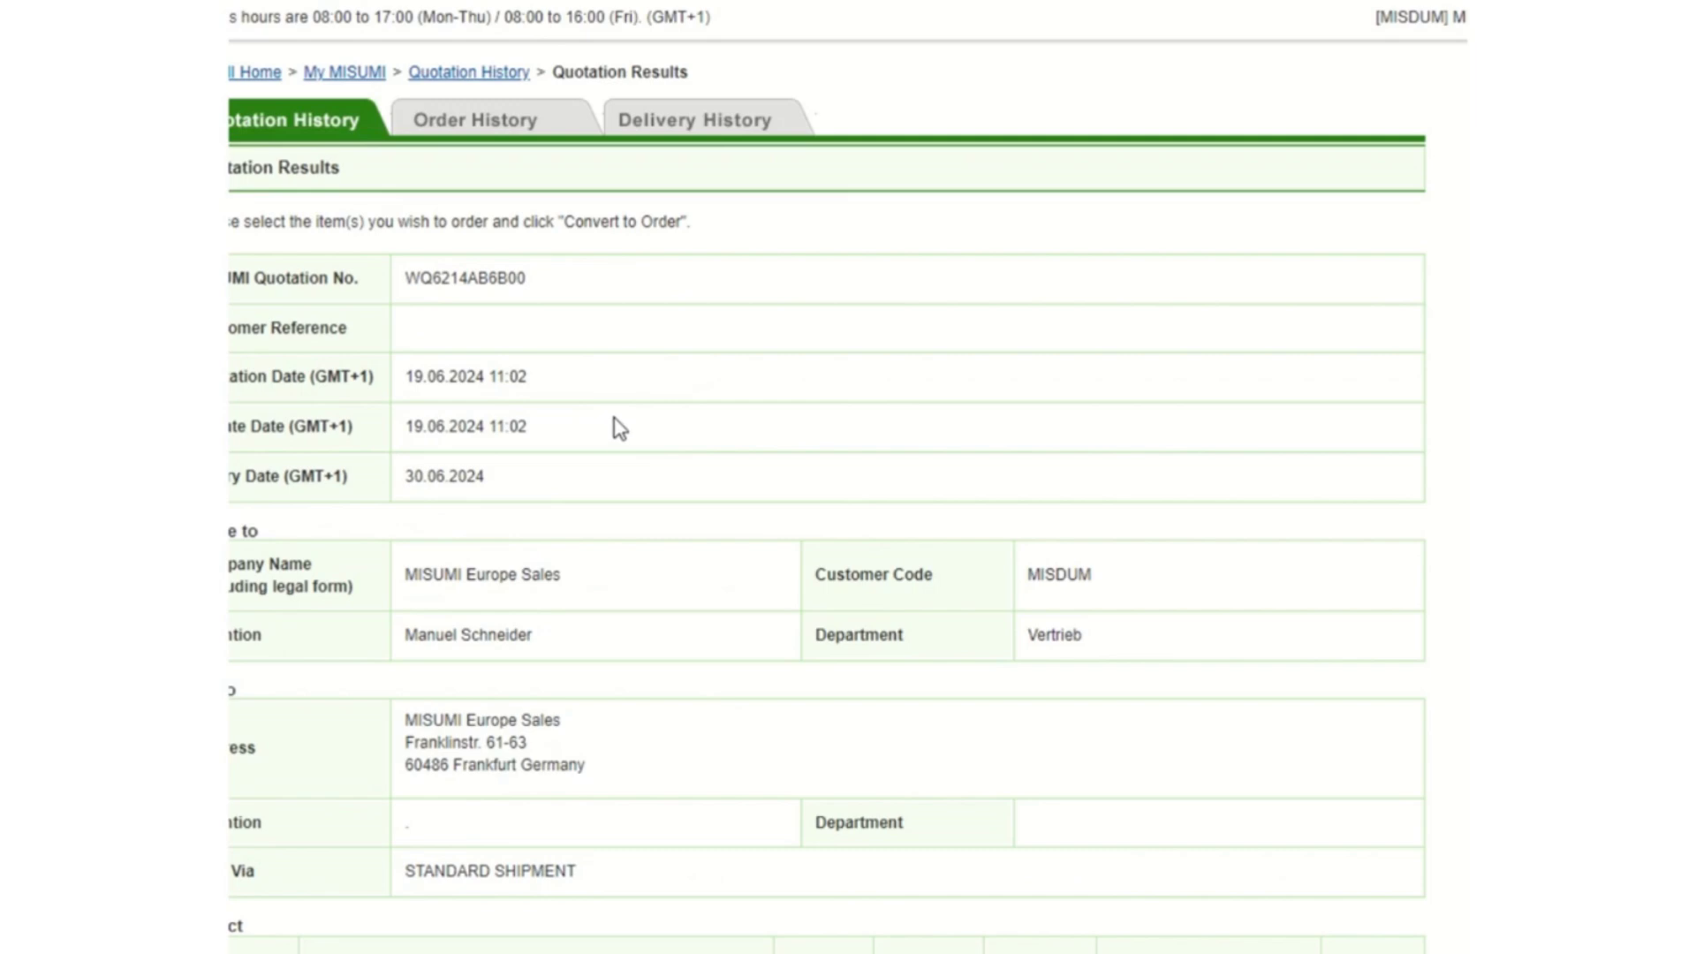
{"action": "scroll", "coordinate": [621, 427], "scroll_direction": "down", "scroll_amount": 10}
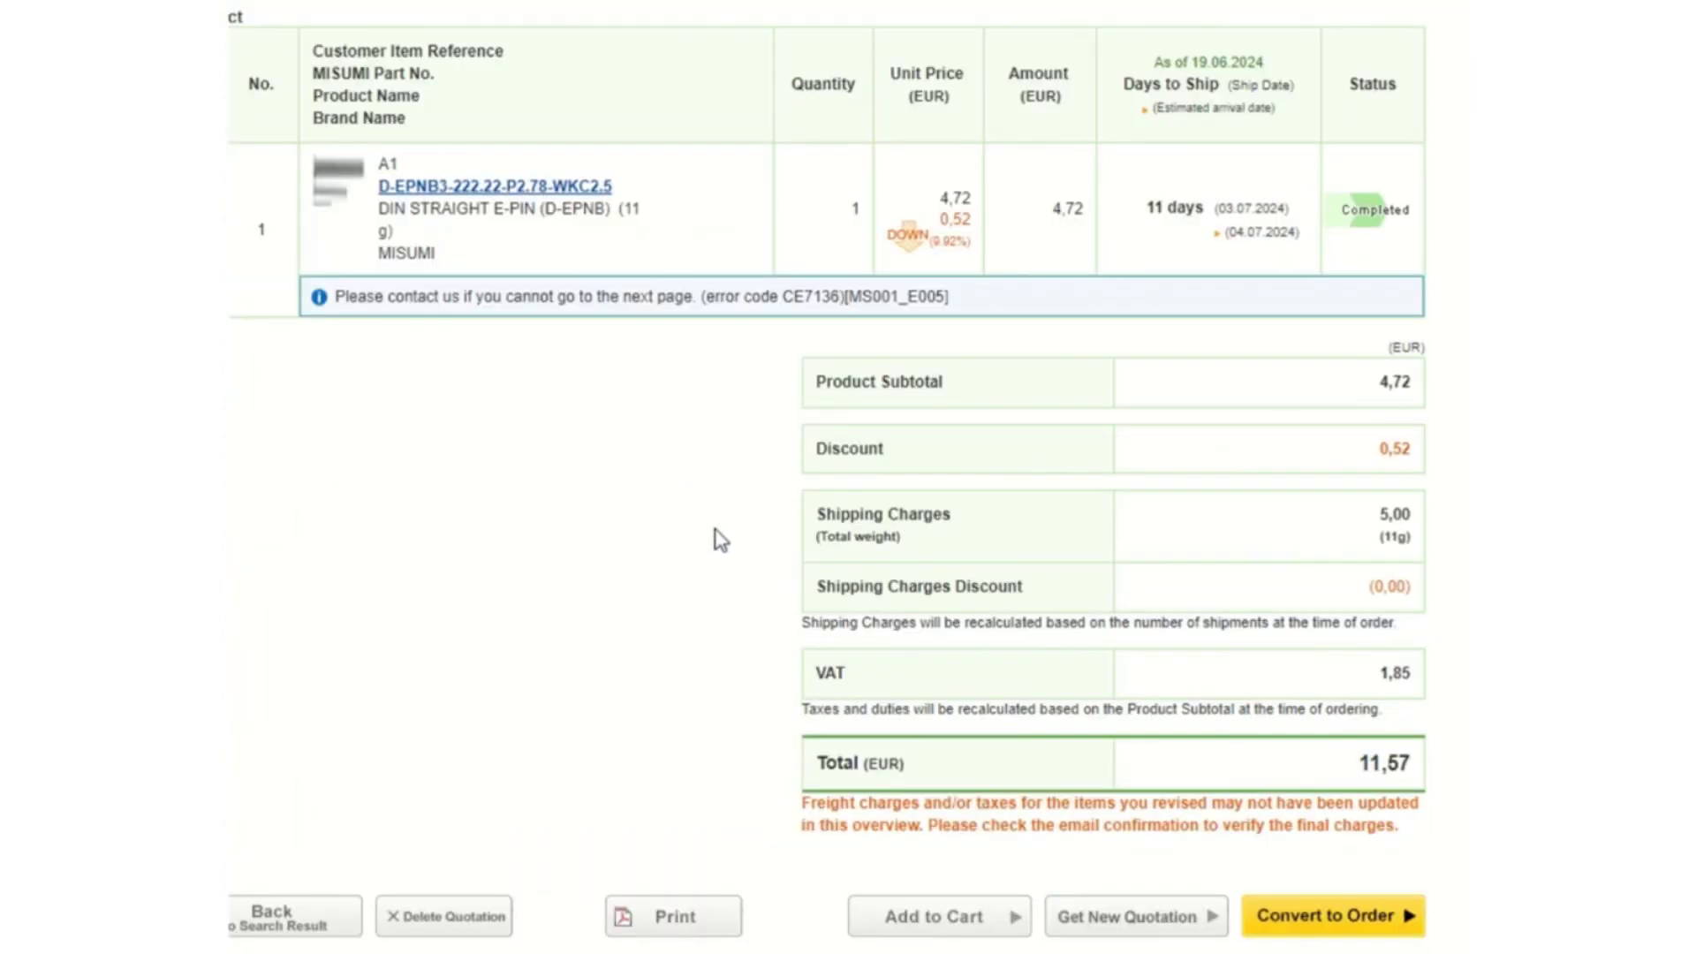
{"action": "left_click", "coordinate": [681, 916]}
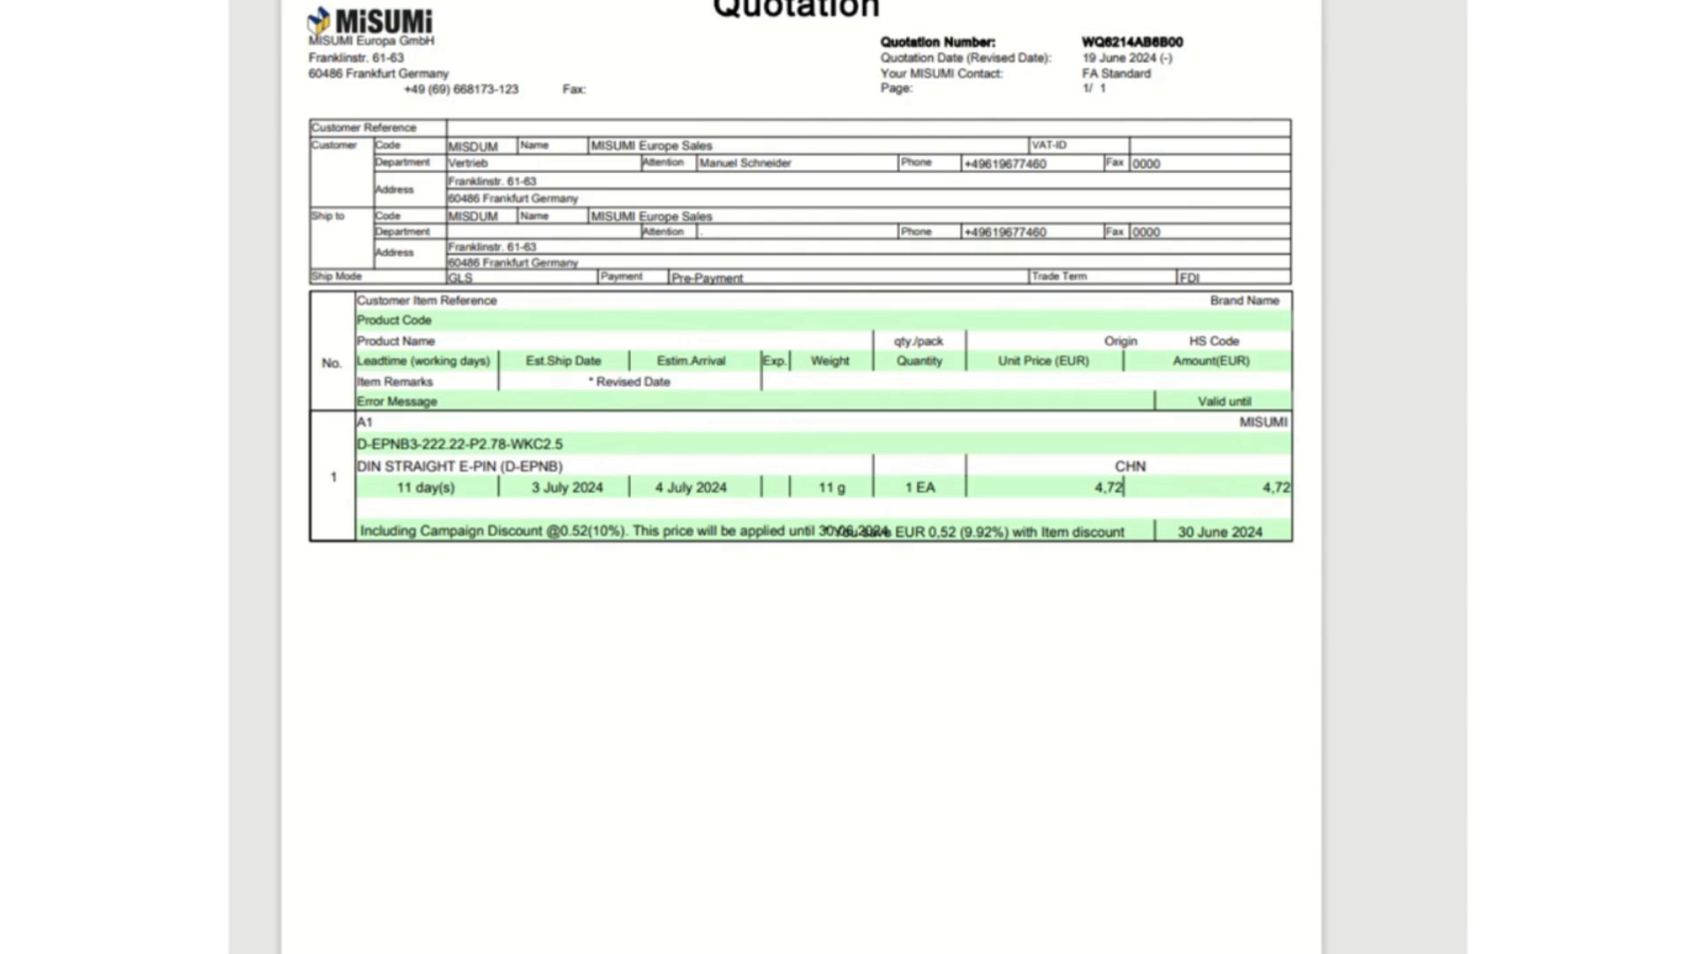
- Switch back to Mold EX-Press, open the component category overview and move its window fully into view
{"action": "left_click", "coordinate": [509, 951]}
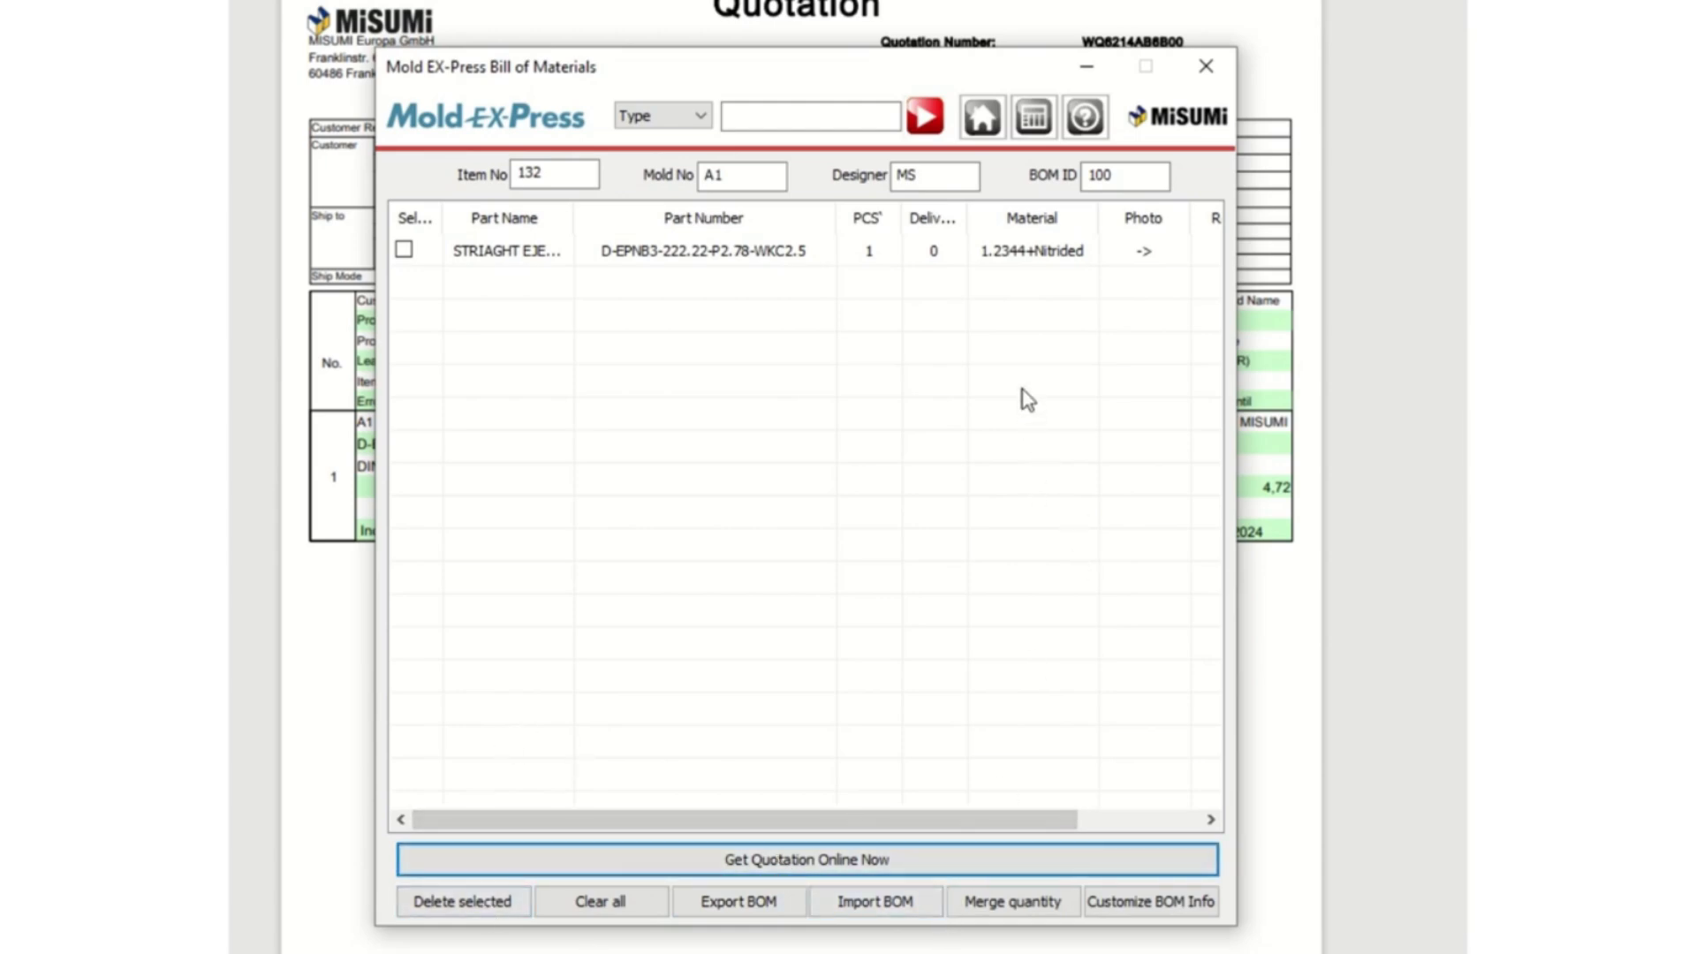
{"action": "left_click", "coordinate": [982, 116]}
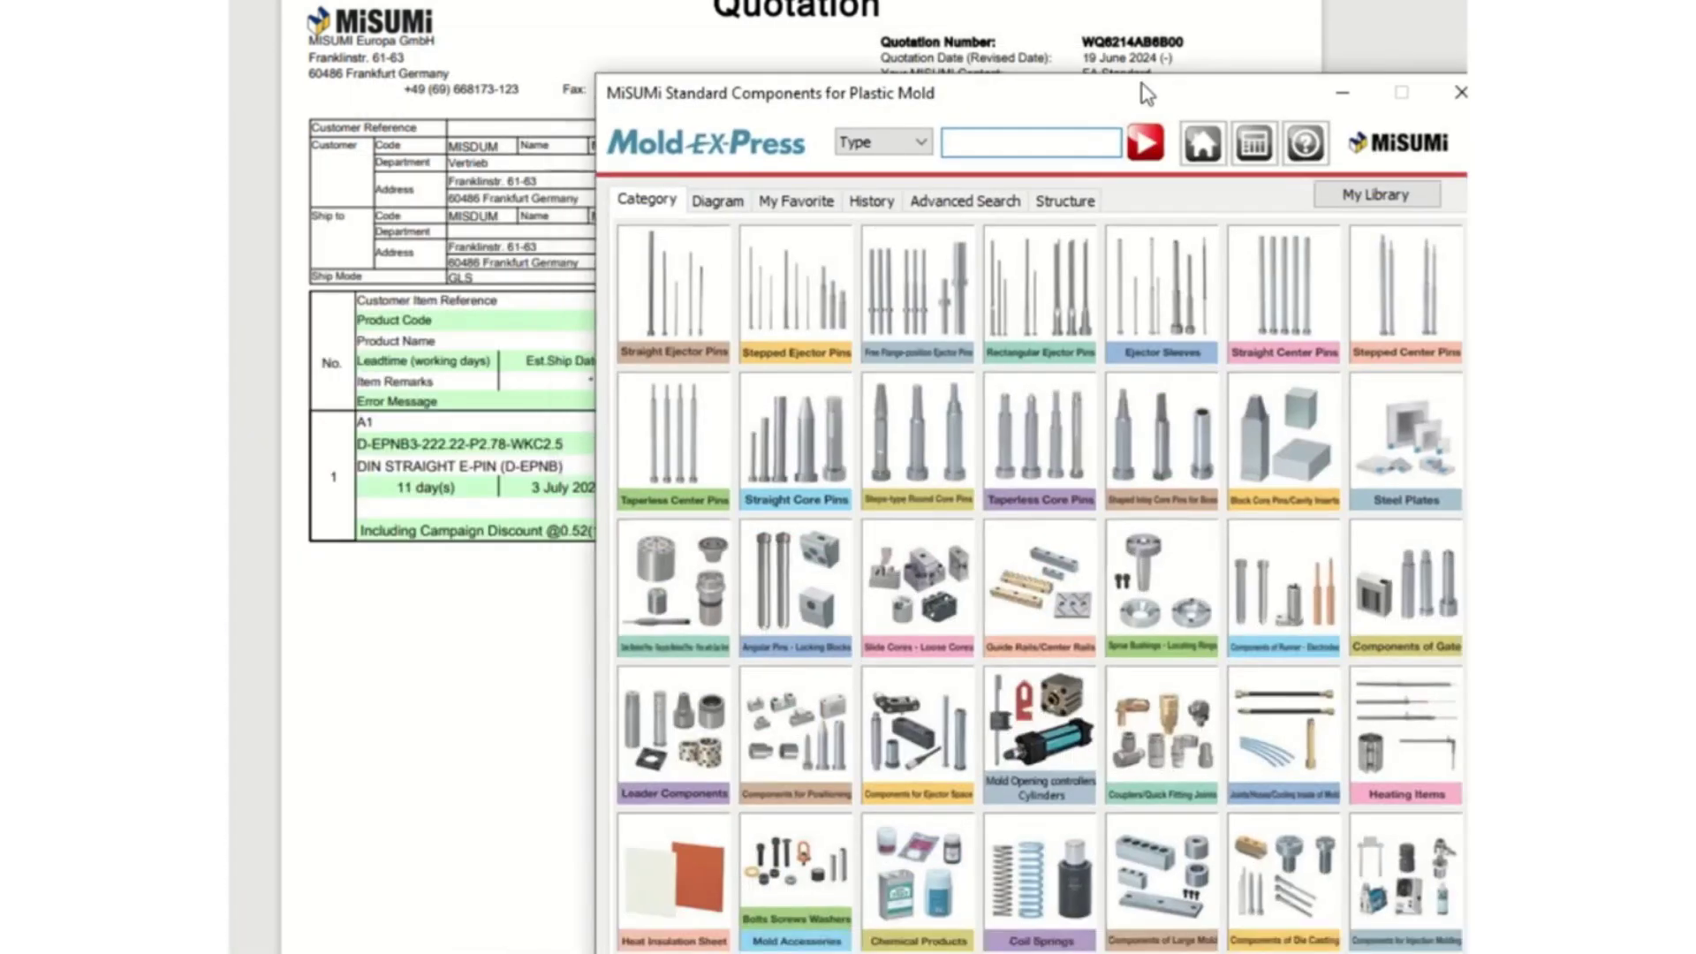
{"action": "left_click_drag", "start_coordinate": [1163, 89], "coordinate": [919, 20]}
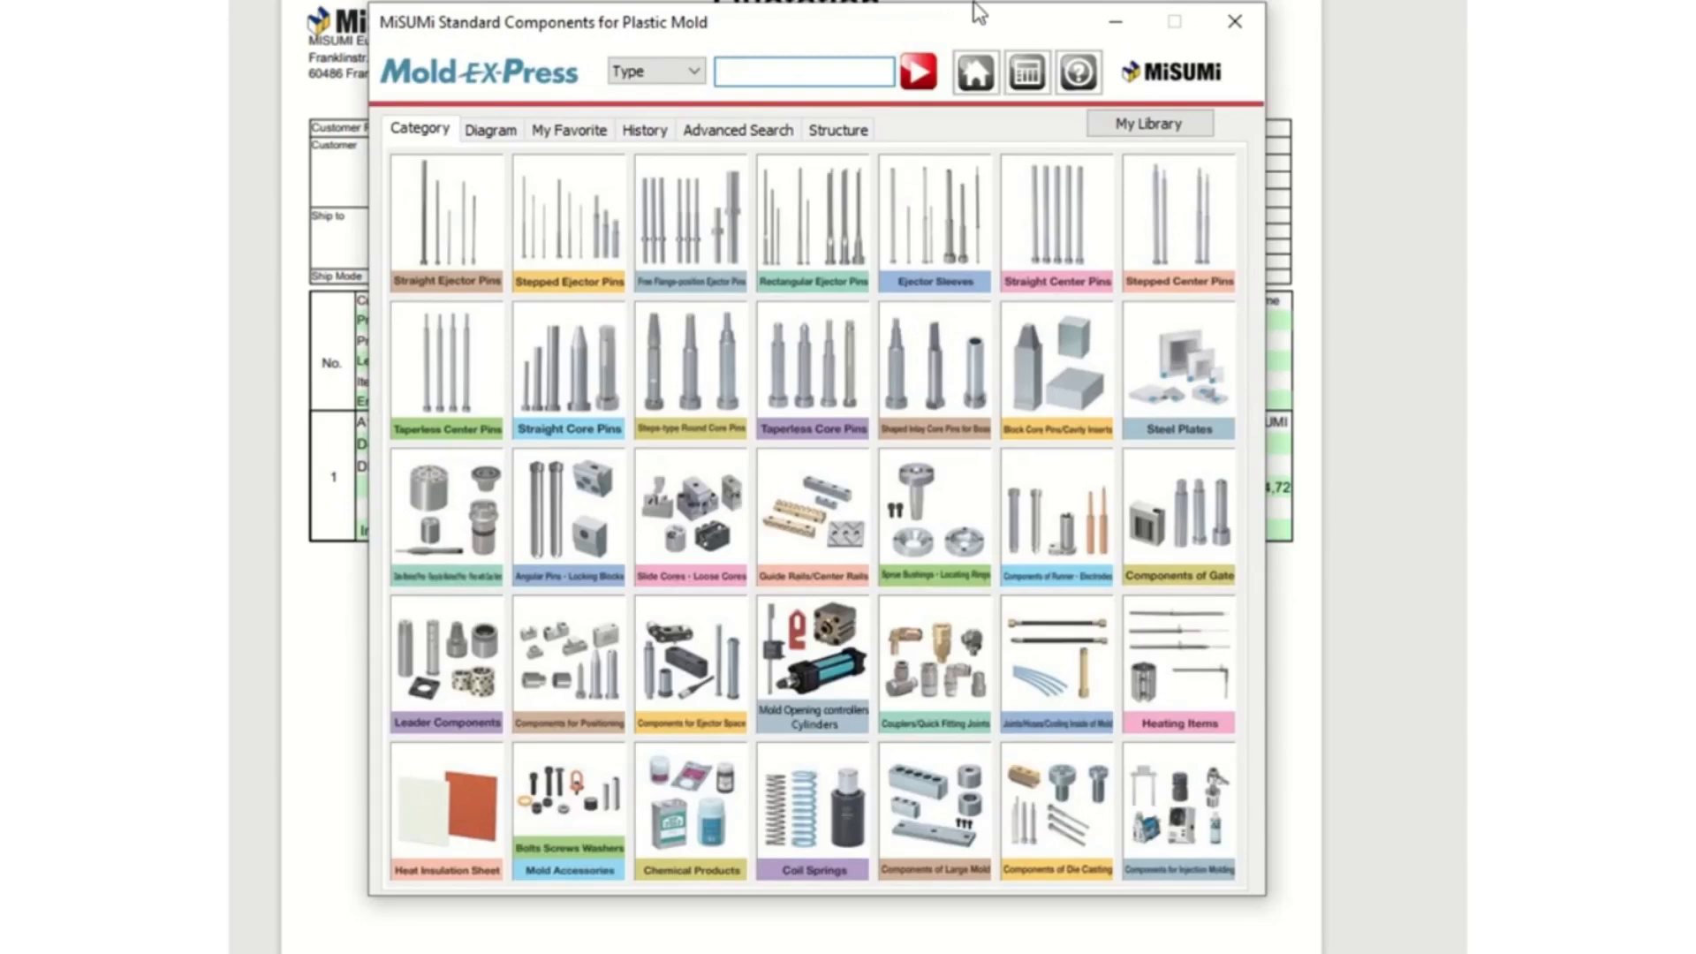